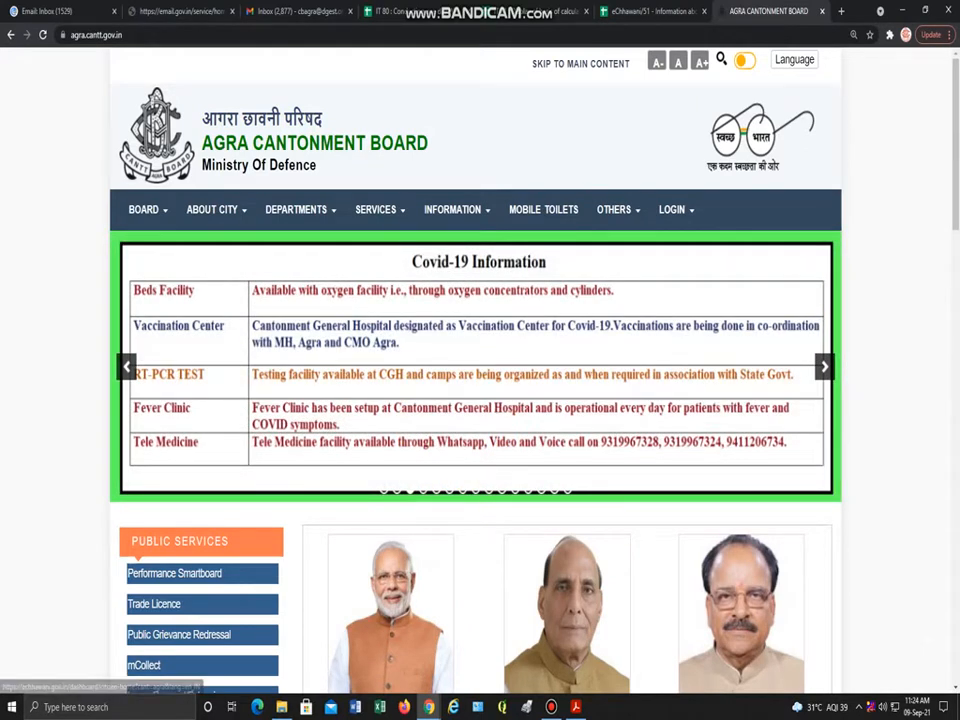
Step: Scroll down the Agra Cantonment Board home page to the Public Services sidebar
scroll(475, 400, down, 2)
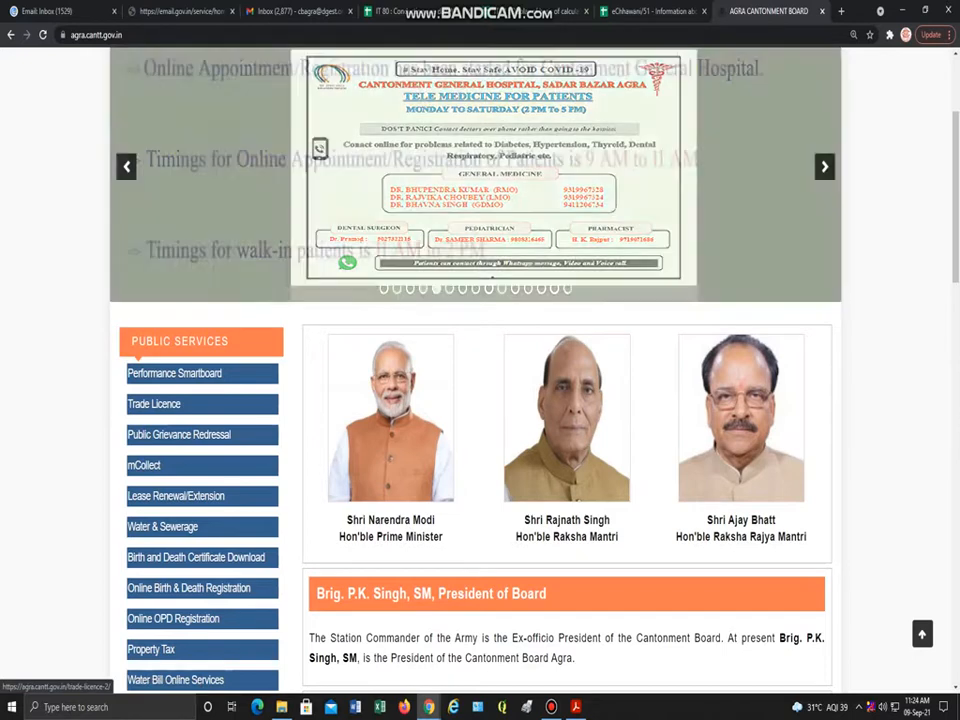
Step: Open Trade Licence from Public Services and read through its description, steps and facilities
click(155, 404)
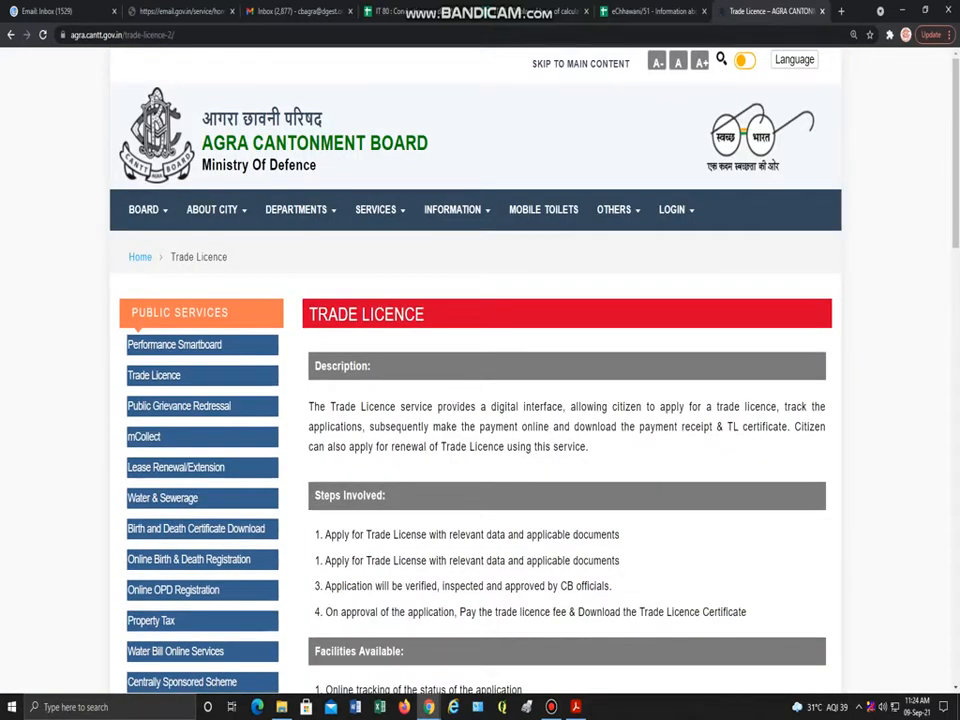
scroll(692, 475, down, 2)
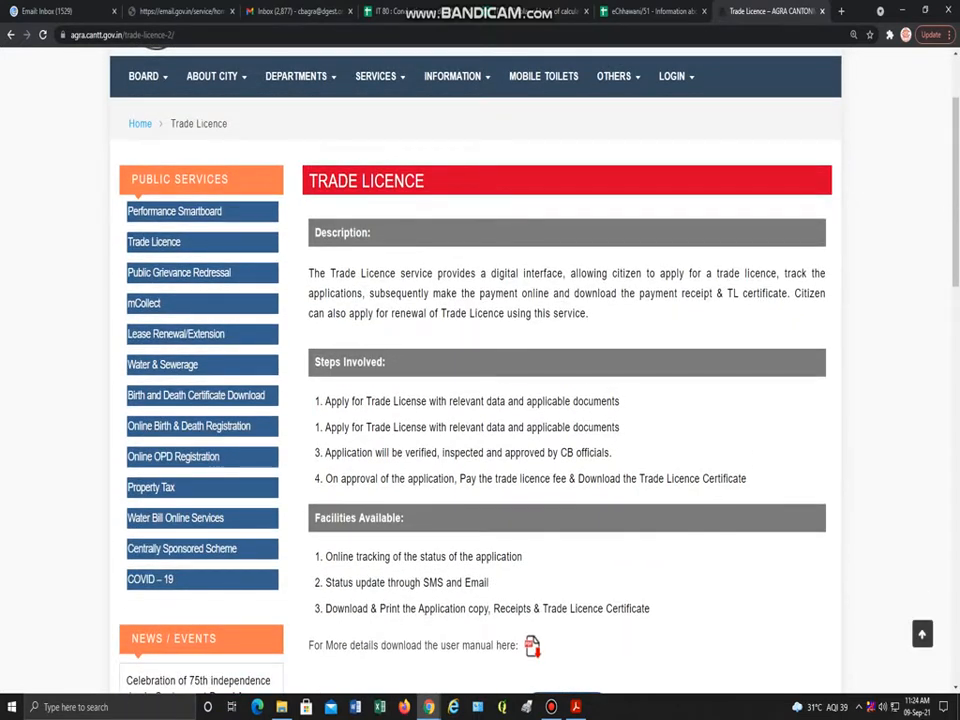
scroll(480, 370, down, 2)
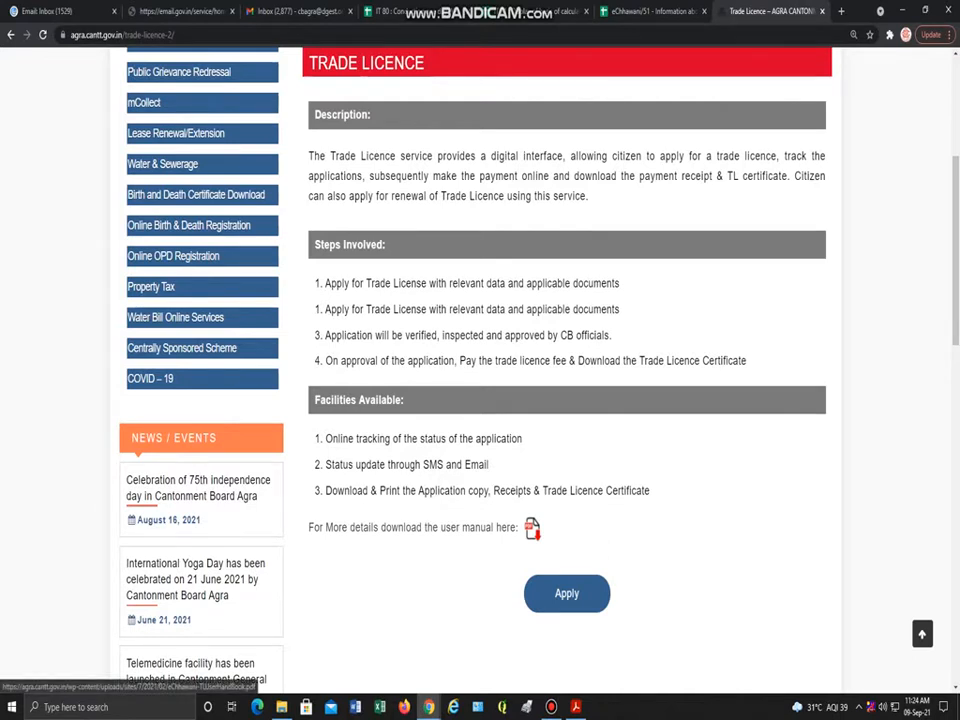
scroll(532, 527, up, 1)
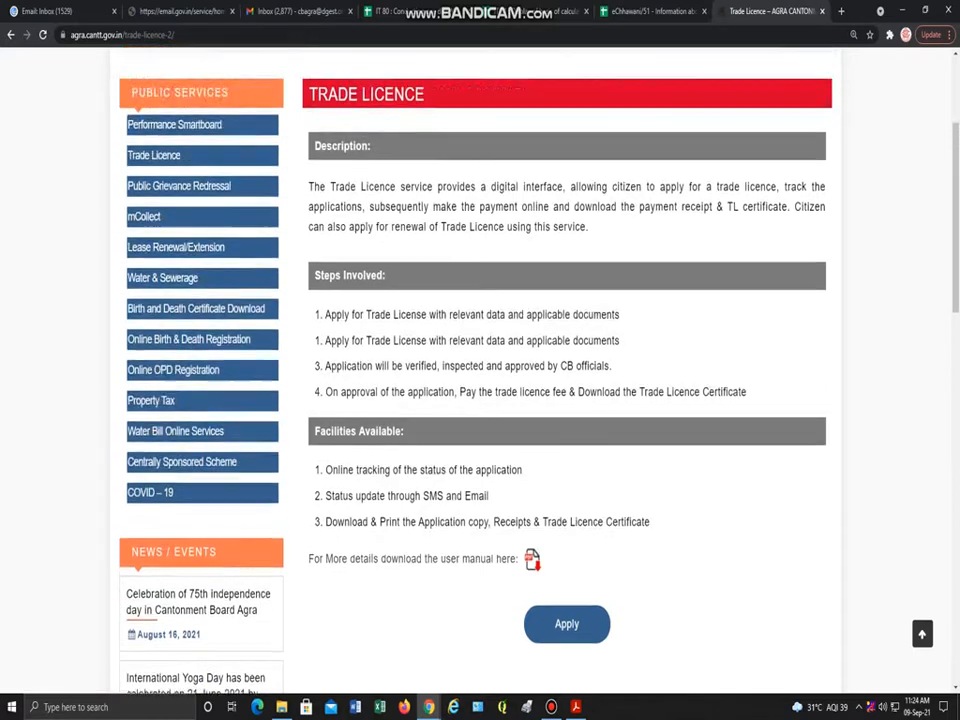
scroll(470, 370, up, 2)
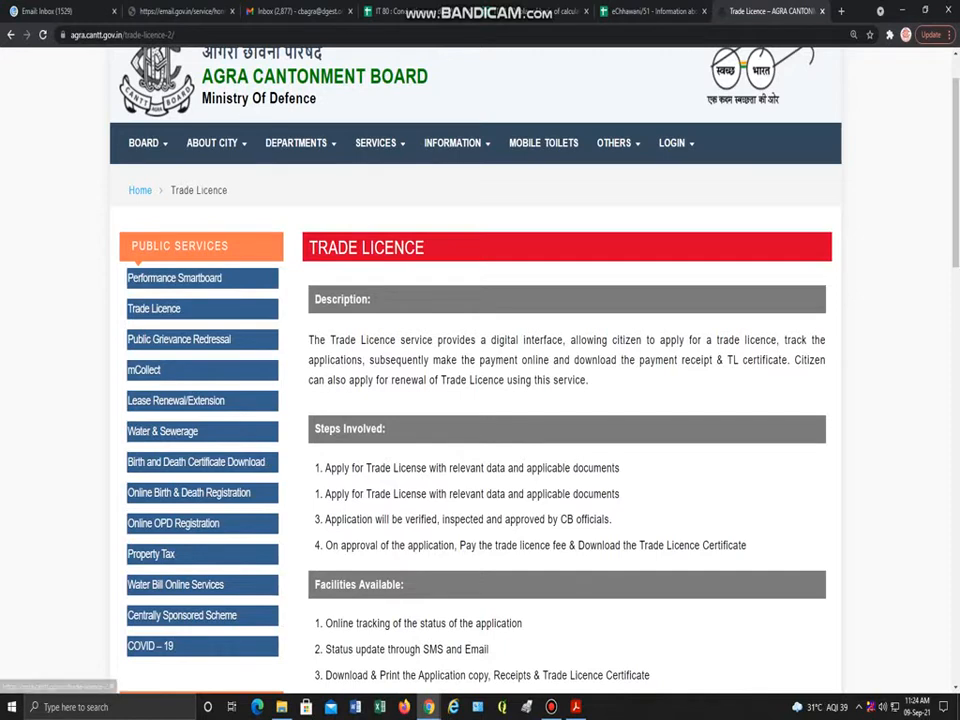
mouse_move(456, 144)
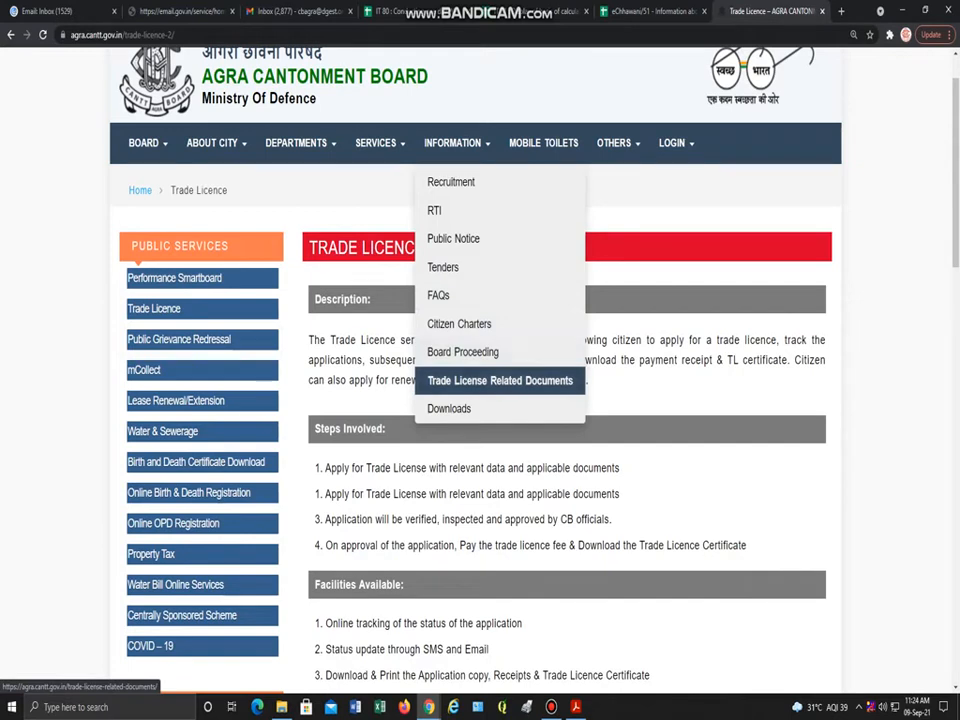
Step: Download Trade-License-SOP-Hindi.pdf from the trade licence documents list and open it in Acrobat Reader
click(500, 380)
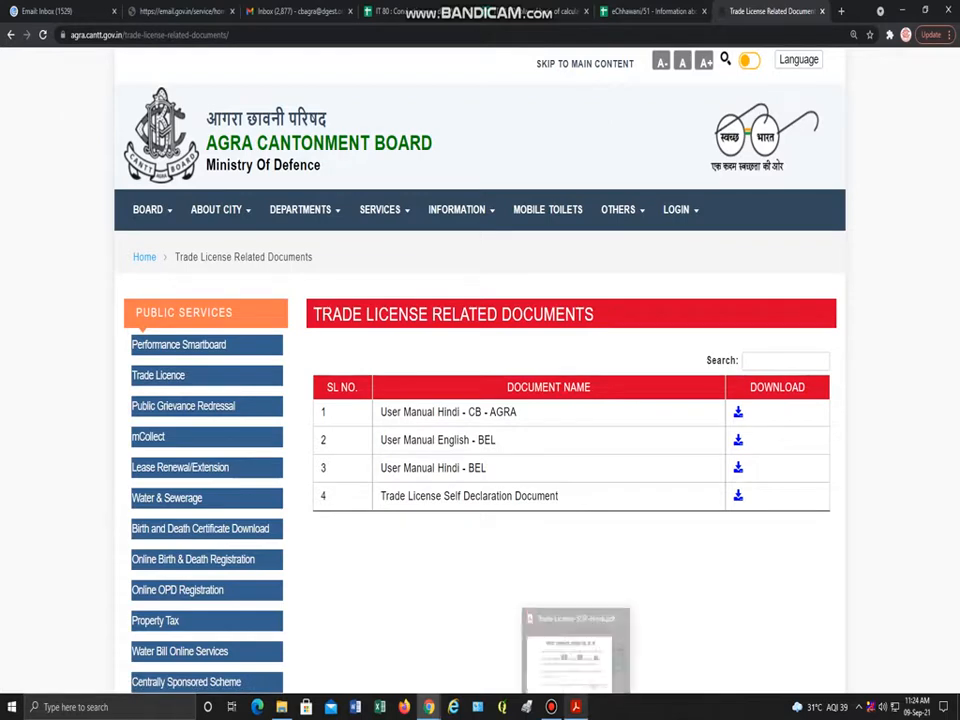
click(575, 707)
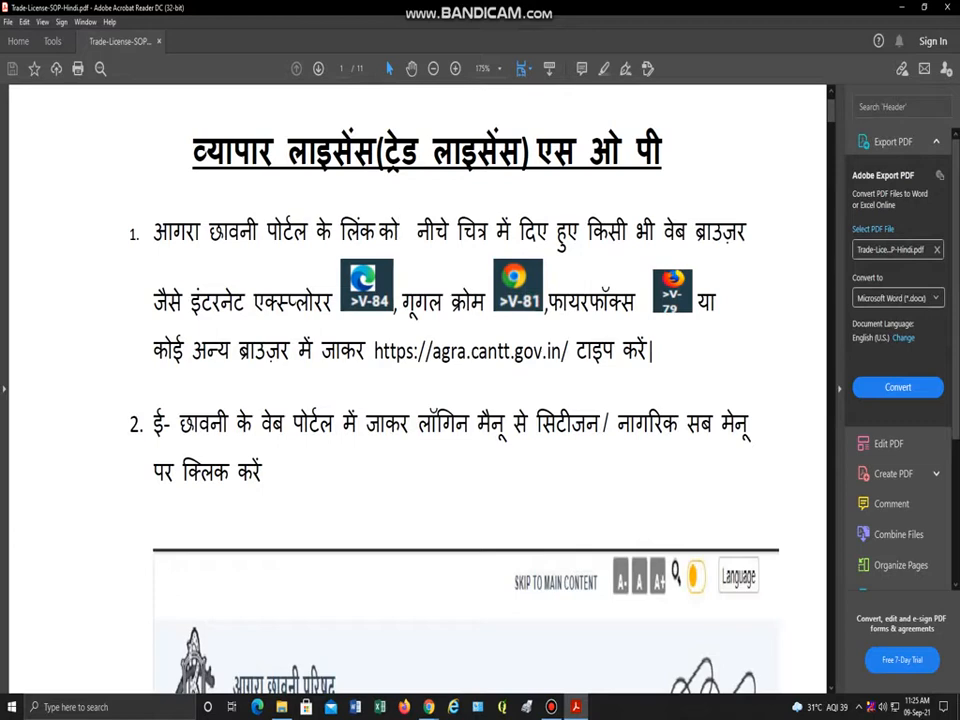
Step: Scroll the Hindi SOP to the ENTER OTP step on page 3, then return to Chrome
scroll(418, 400, down, 5)
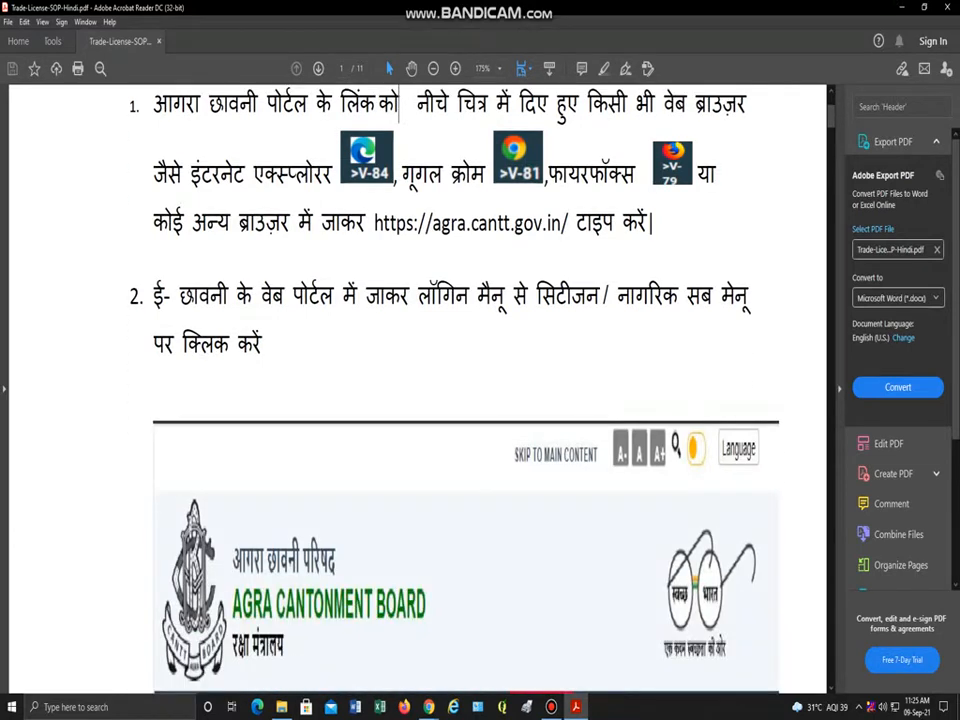
scroll(418, 400, down, 10)
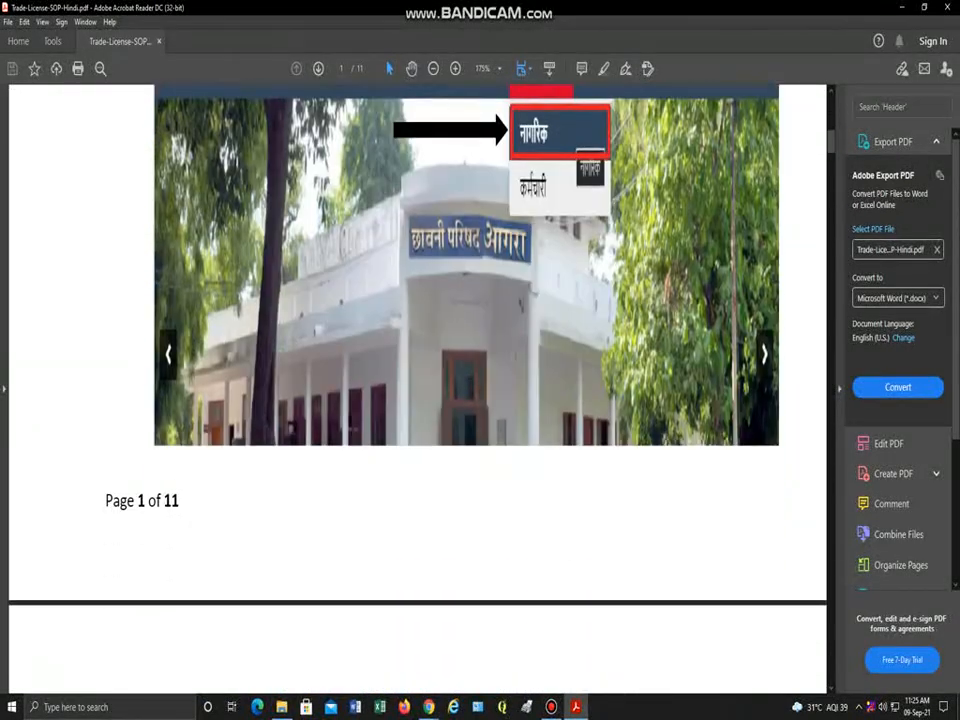
scroll(418, 400, down, 10)
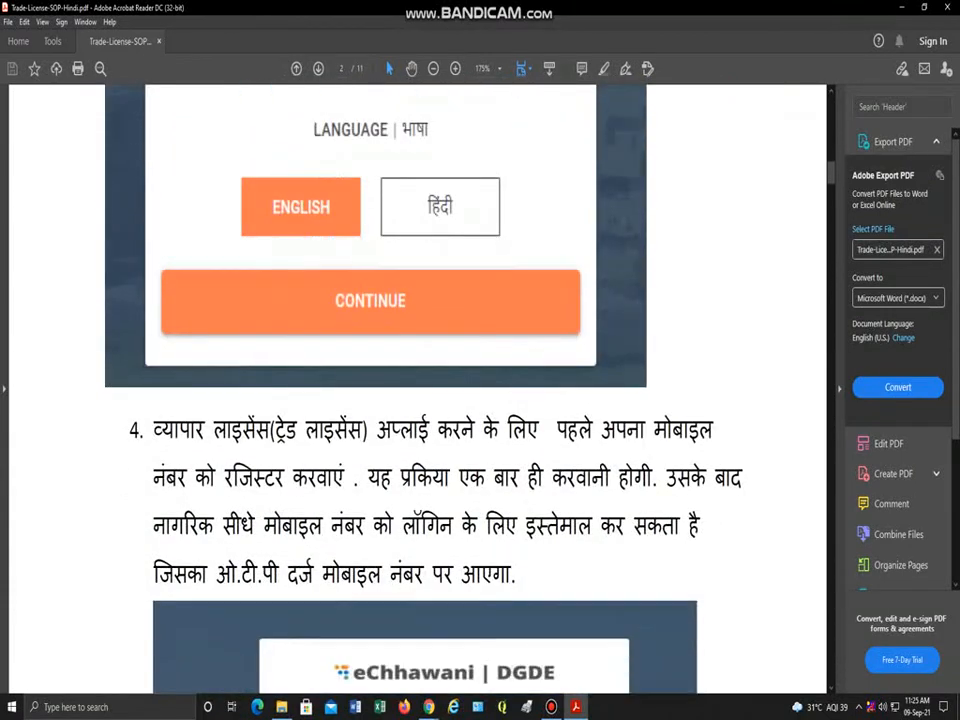
scroll(418, 400, down, 10)
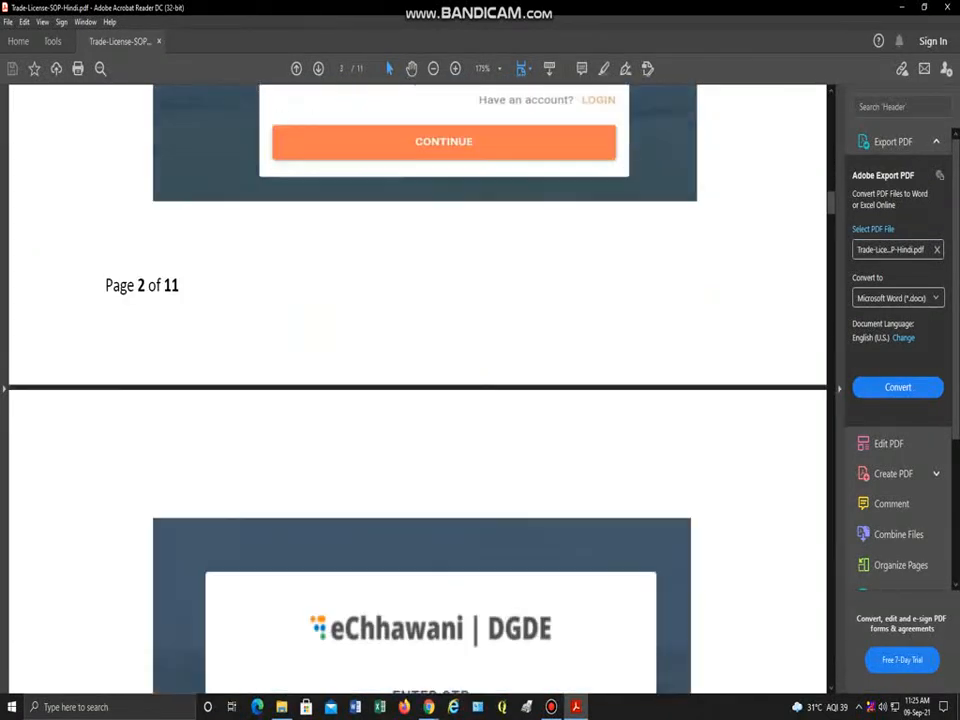
scroll(418, 400, down, 8)
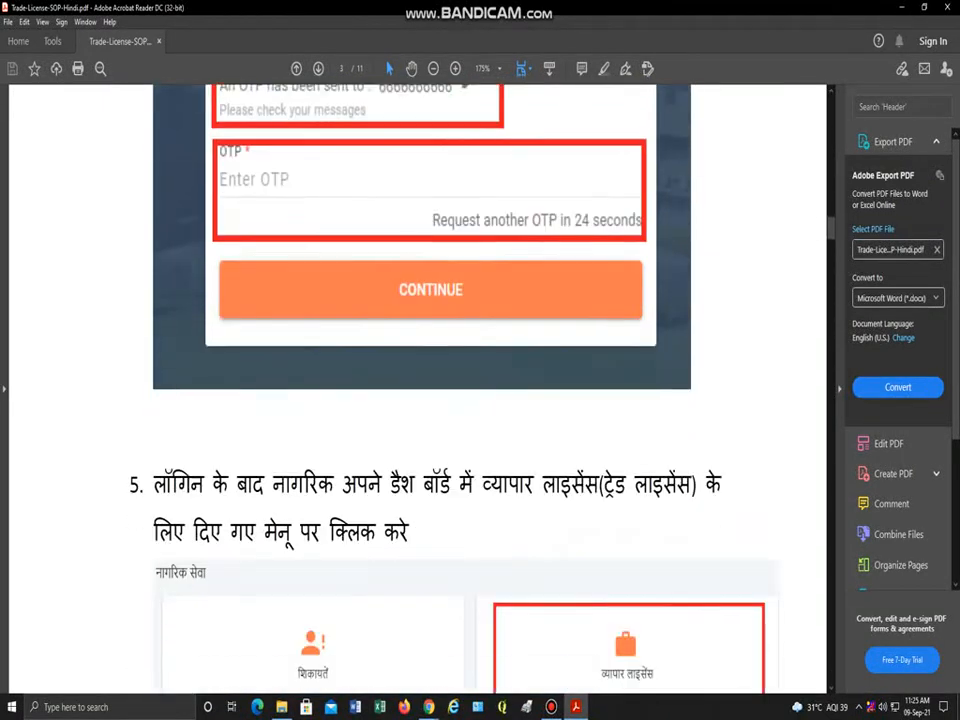
scroll(418, 400, down, 9)
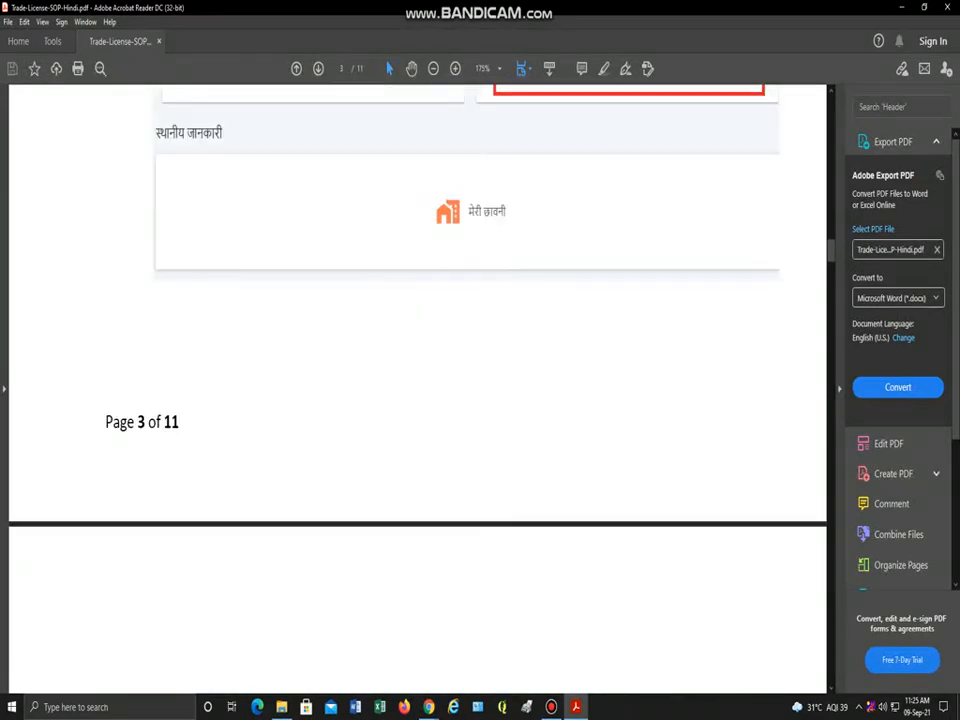
scroll(418, 400, up, 16)
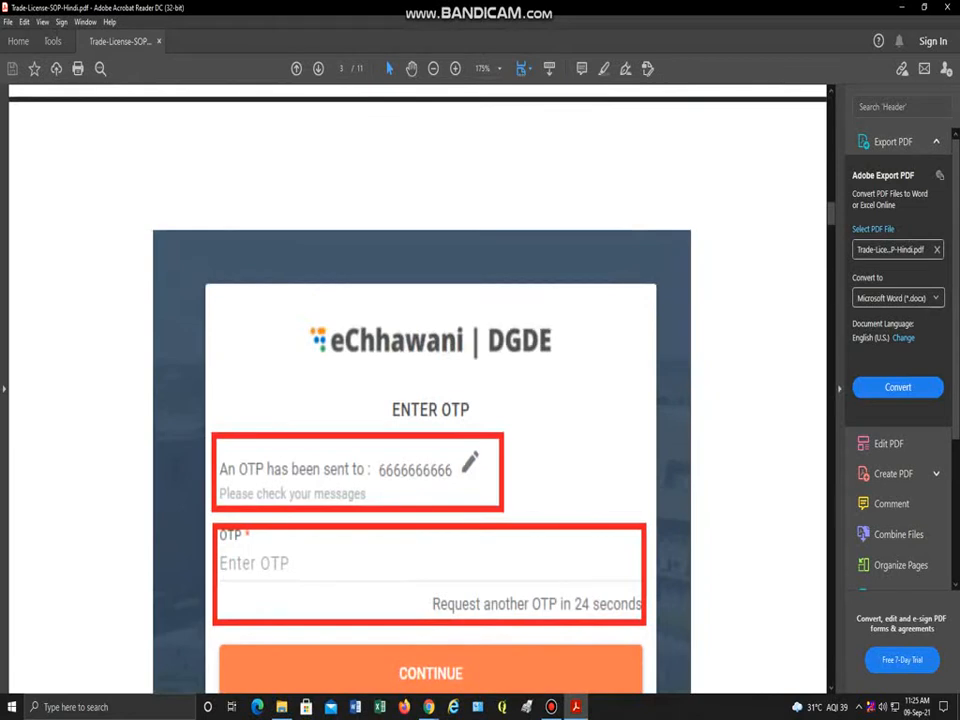
scroll(418, 400, up, 2)
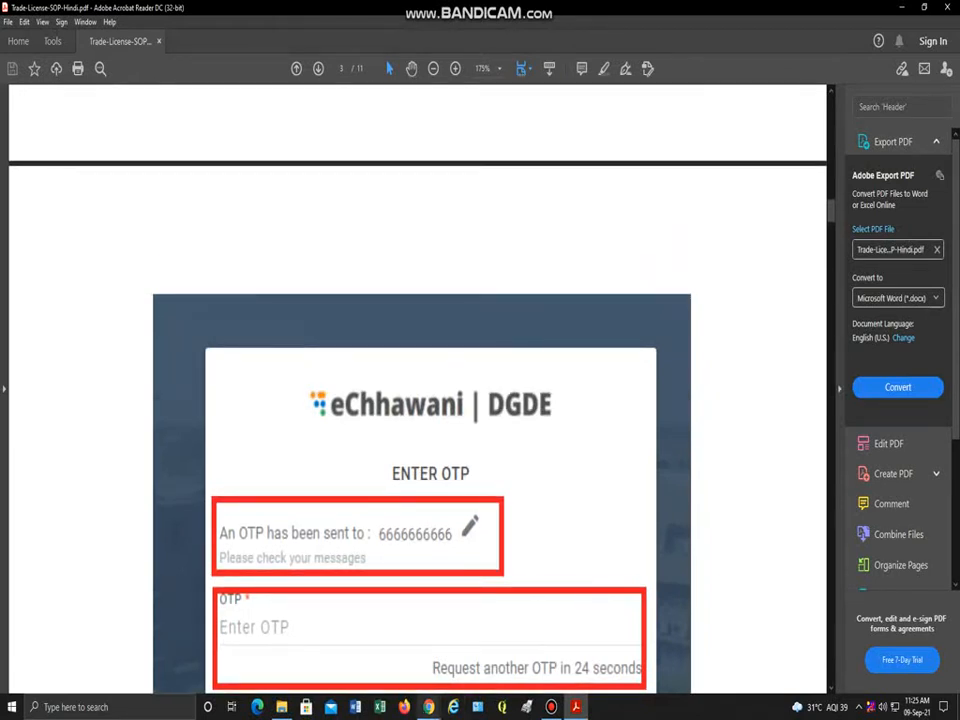
mouse_move(428, 706)
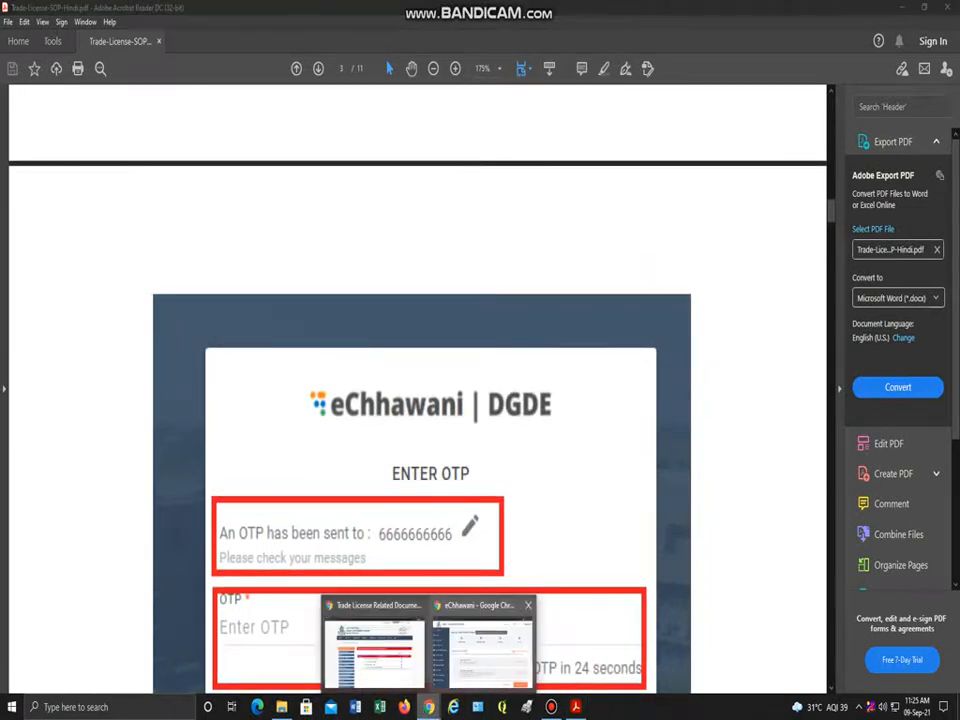
click(478, 645)
Step: Reopen the Trade Licence service page, check the LOGIN menu choices, and scroll to the Apply button
click(373, 648)
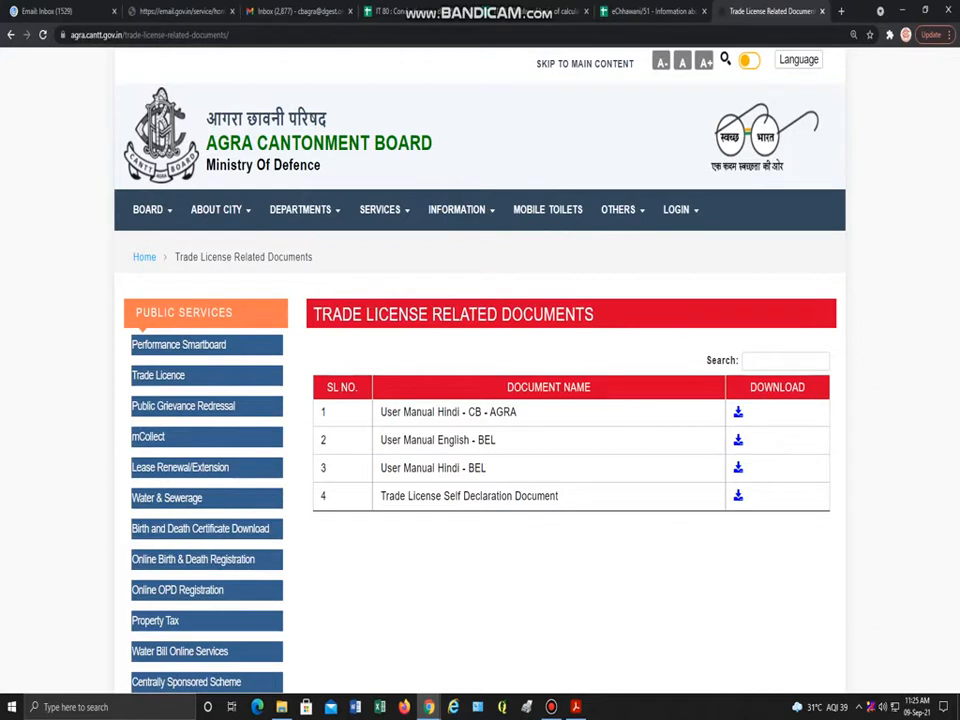
click(158, 376)
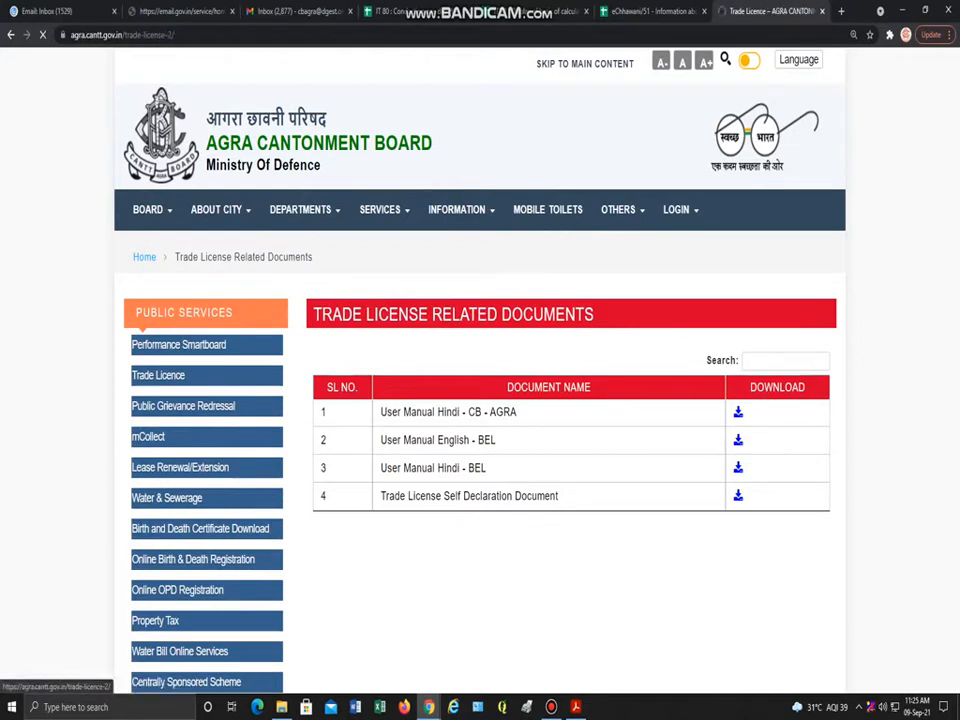
scroll(180, 406, down, 3)
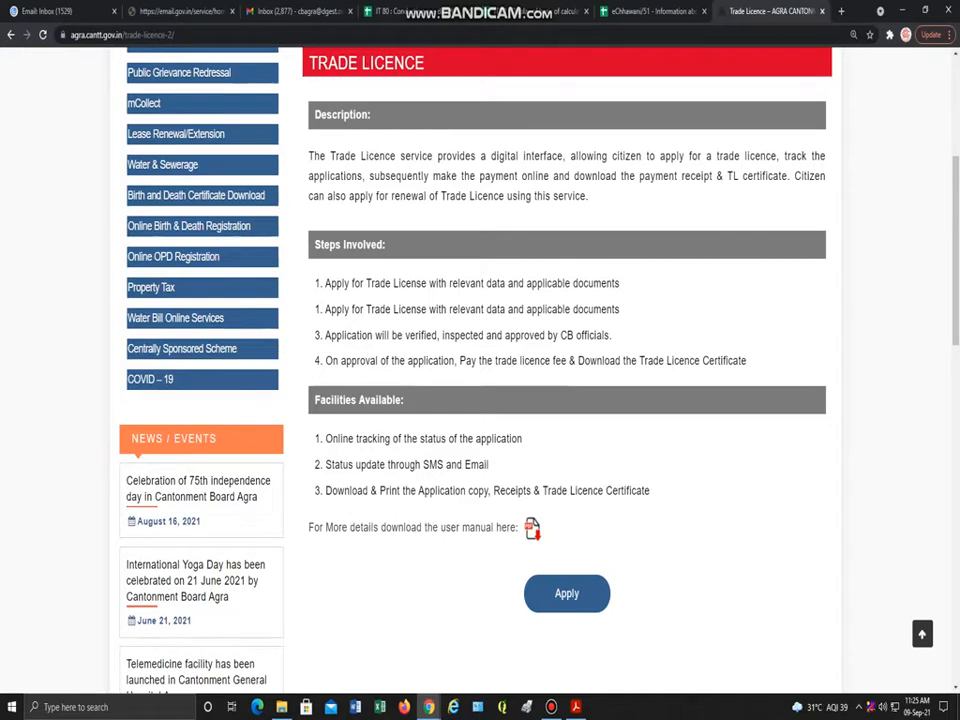
scroll(170, 378, up, 3)
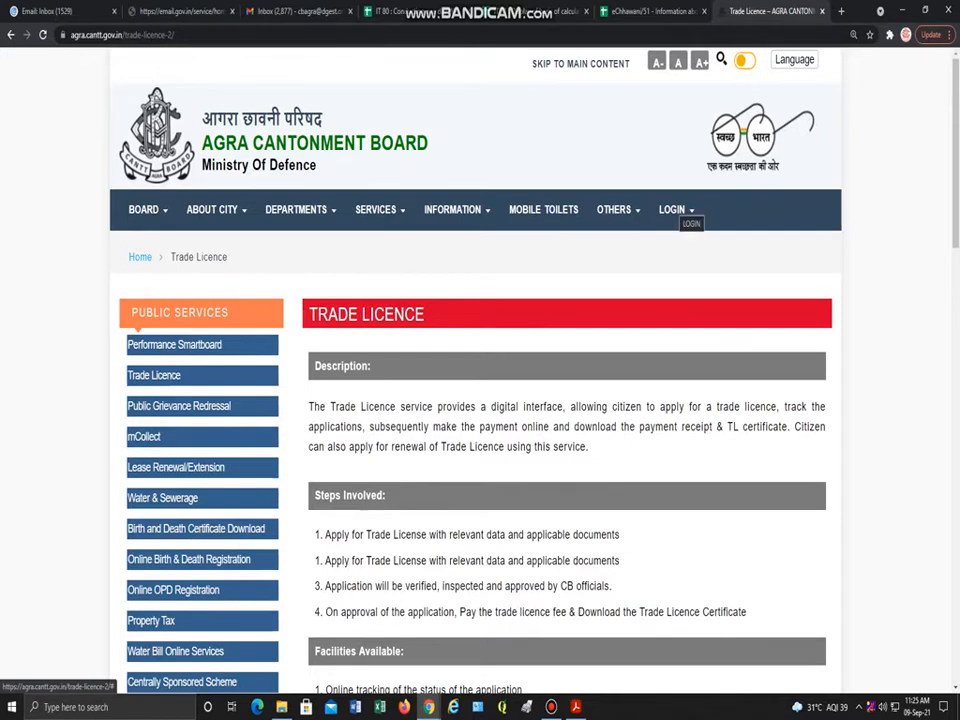
click(674, 210)
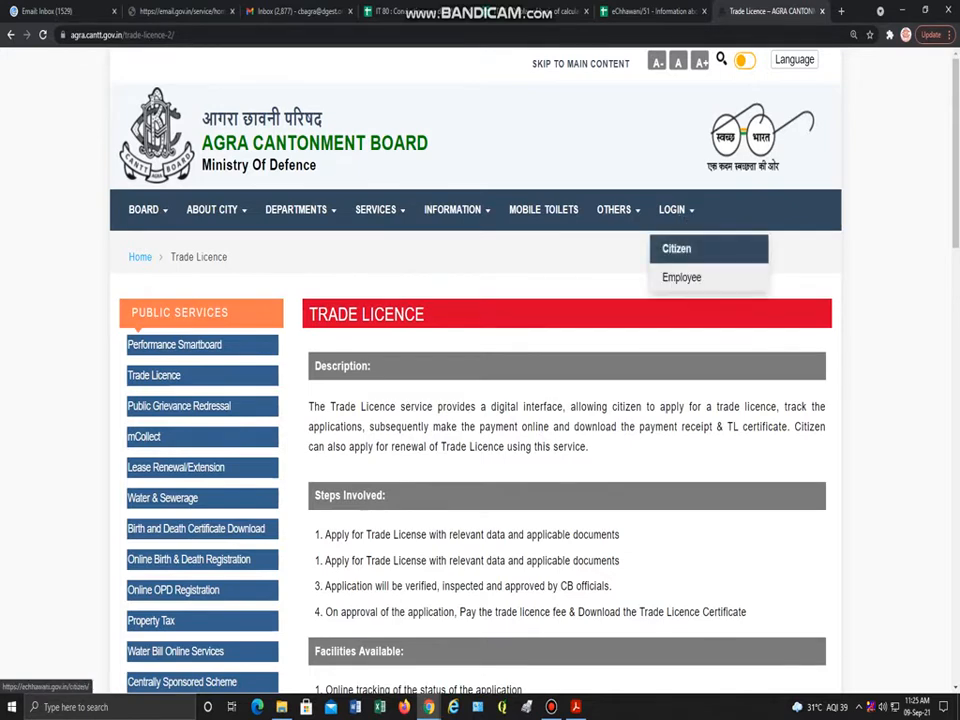
scroll(480, 400, down, 2)
scroll(480, 400, down, 1)
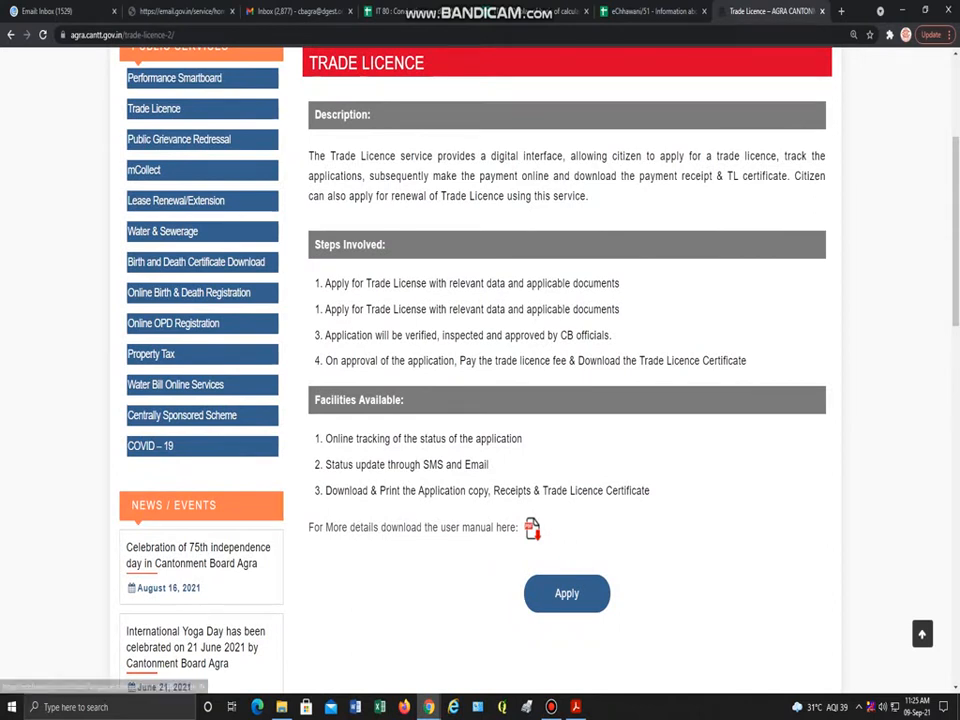
Step: Start the online Trade Licence application and continue in English on eChhawani
click(566, 593)
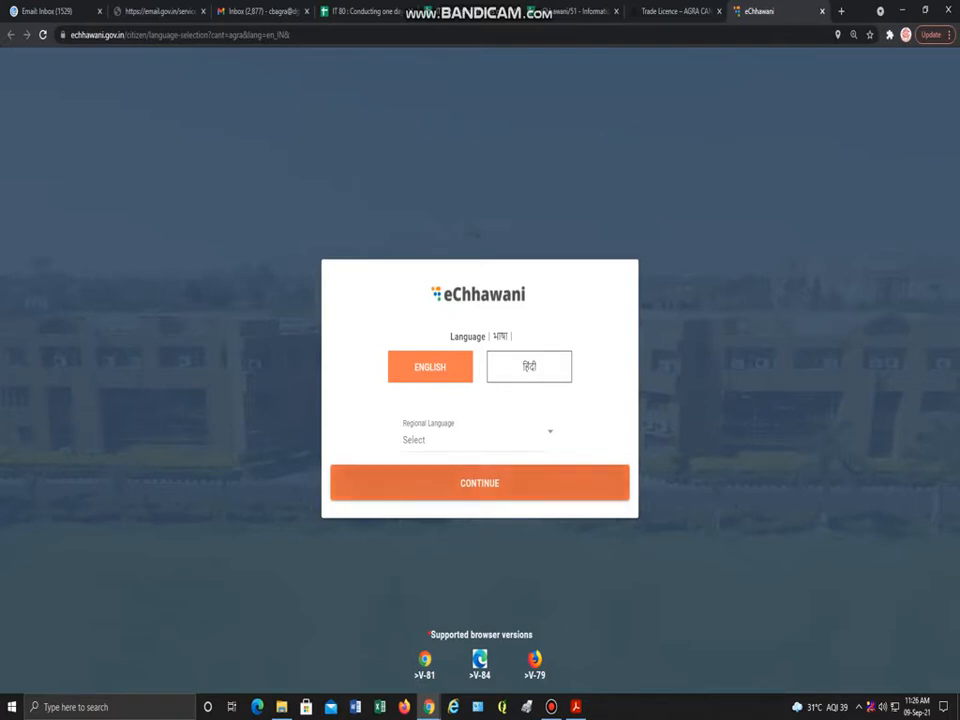
click(480, 483)
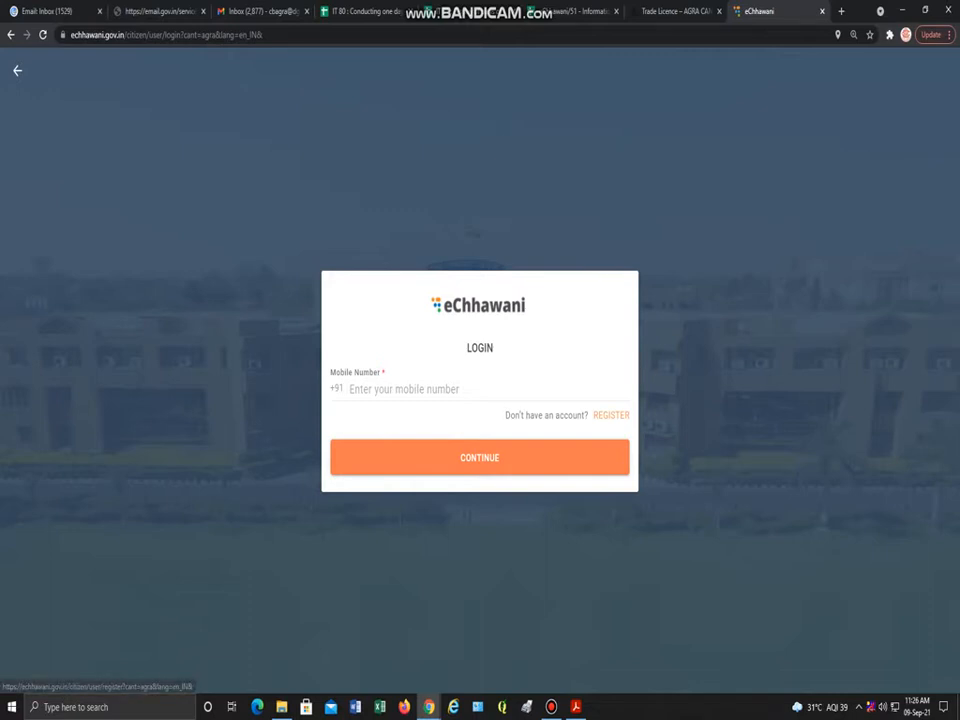
Step: Fill the Register form with a mobile number, applicant's name and Agra cantonment, then go back to Login
click(611, 415)
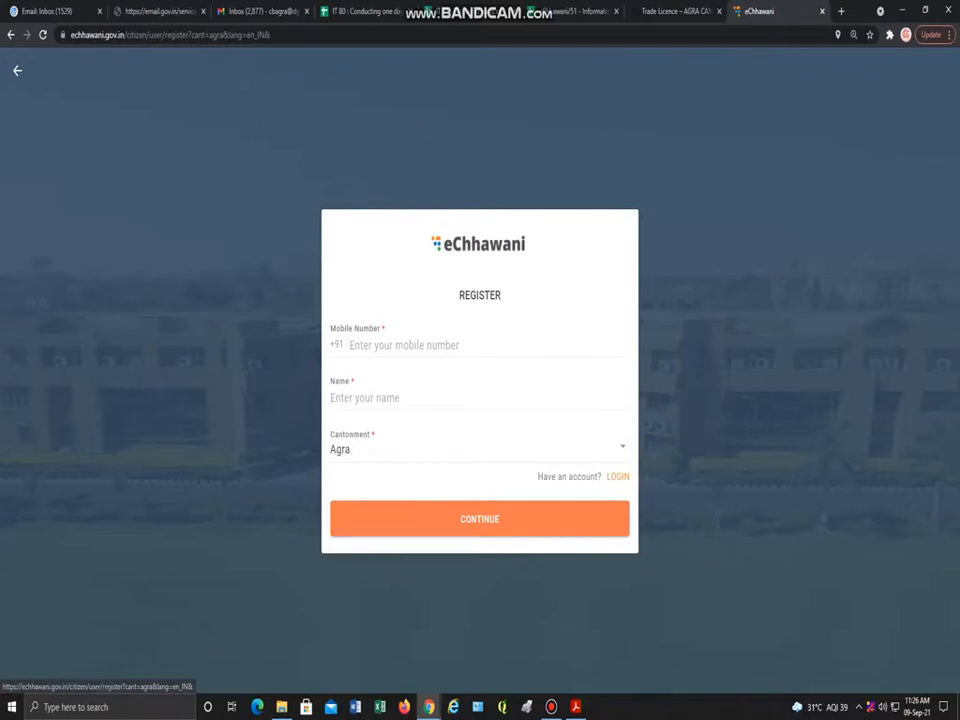
click(404, 345)
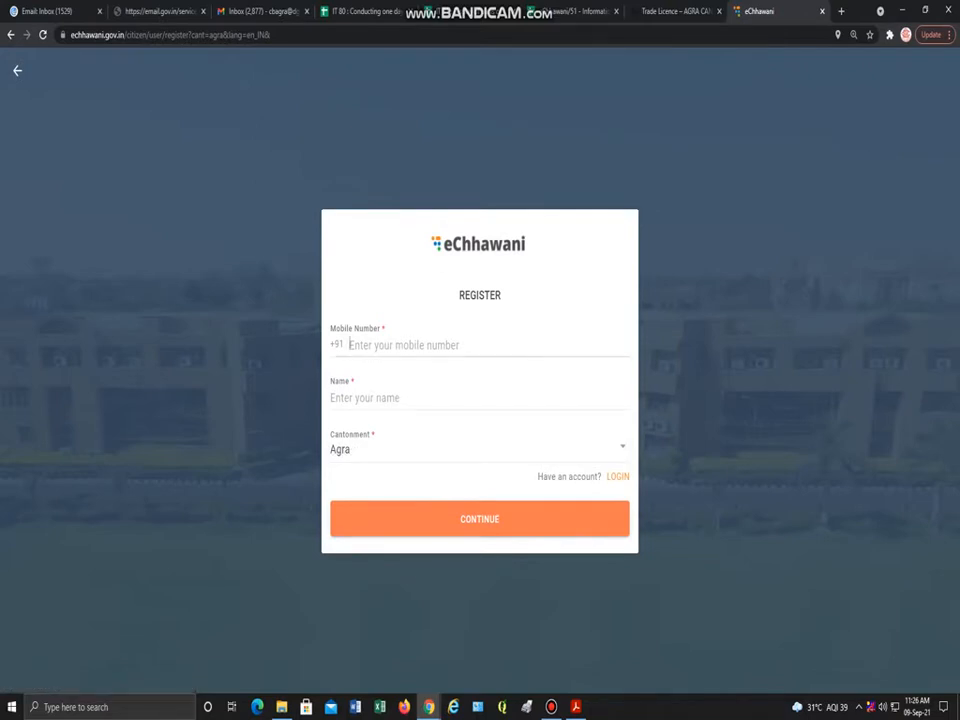
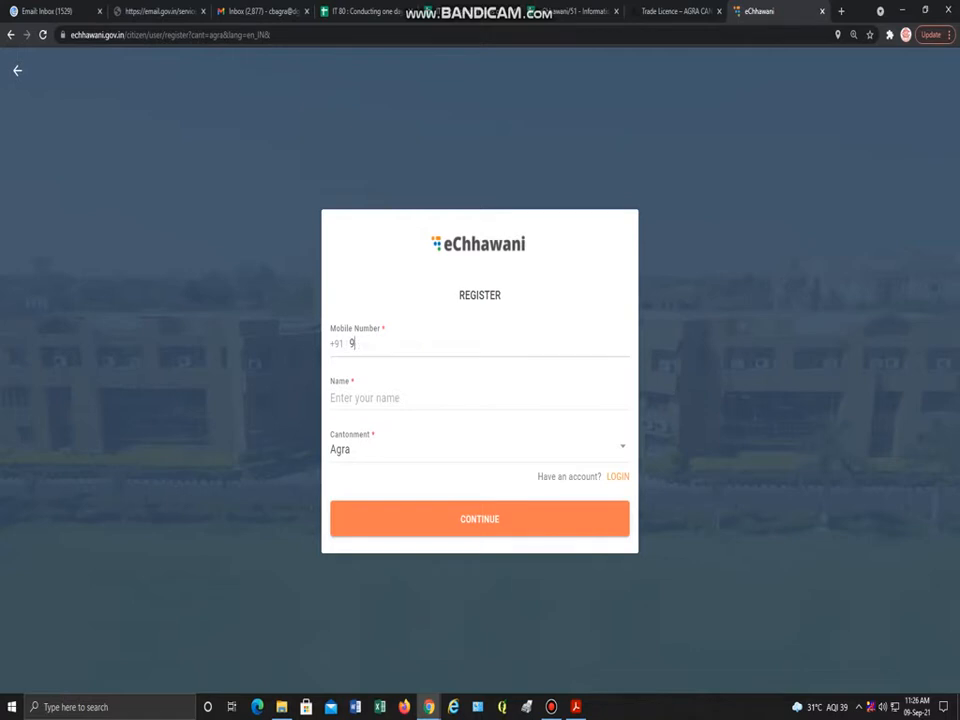
click(334, 398)
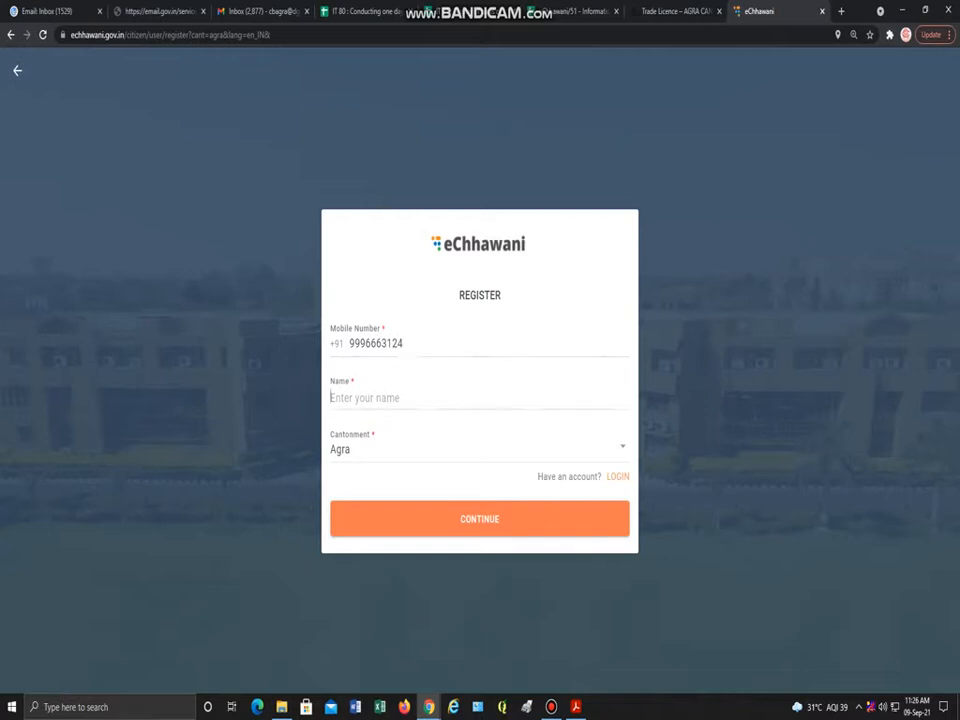
click(345, 454)
click(310, 170)
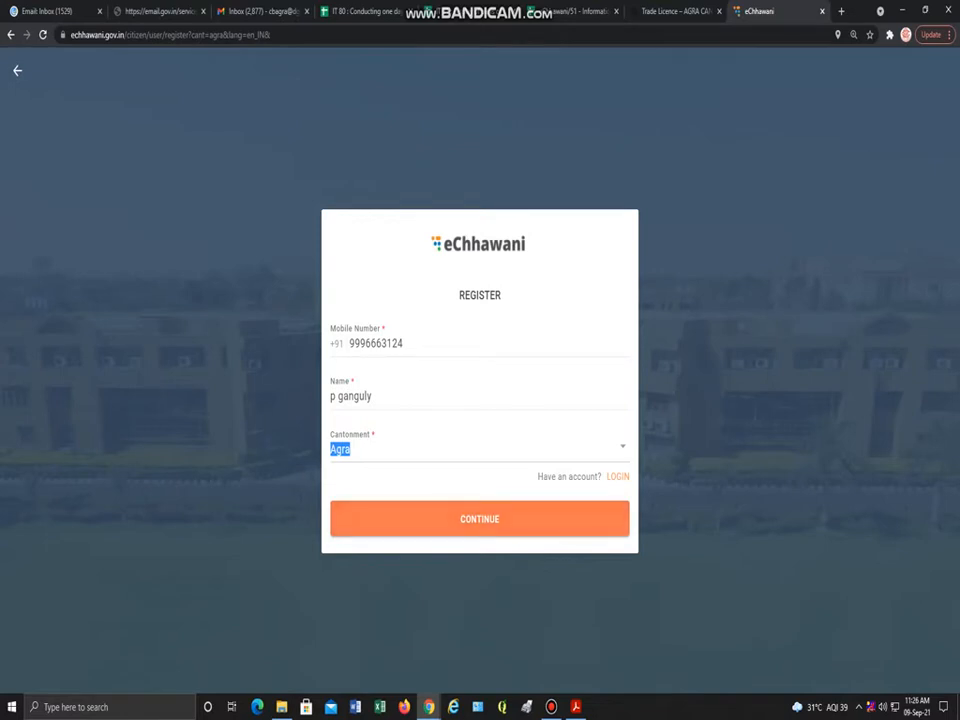
key(Tab)
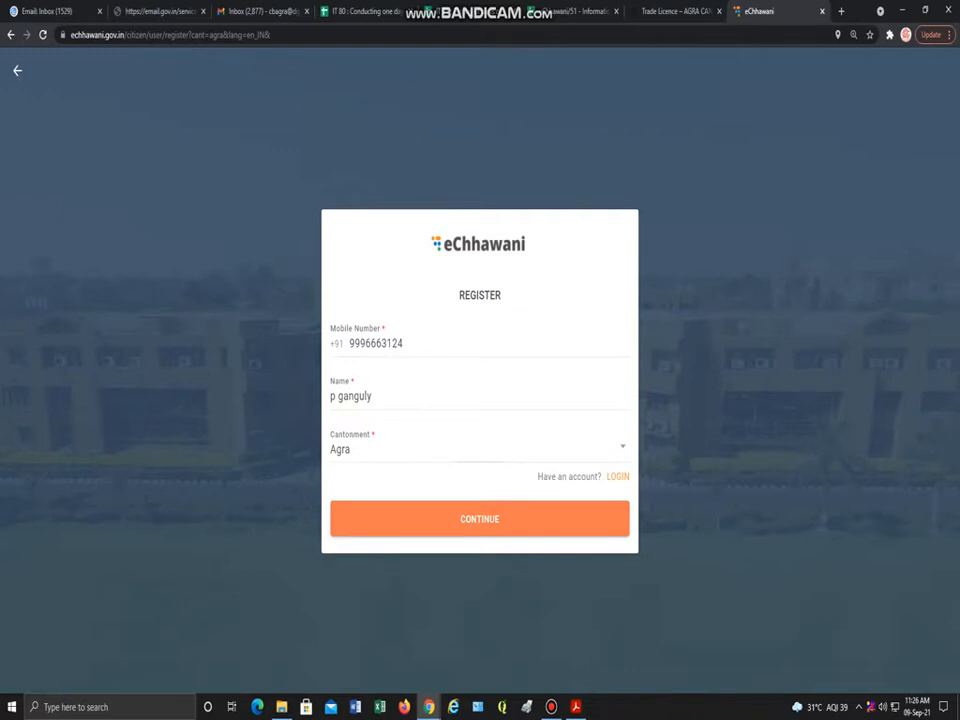
key(alt+Left)
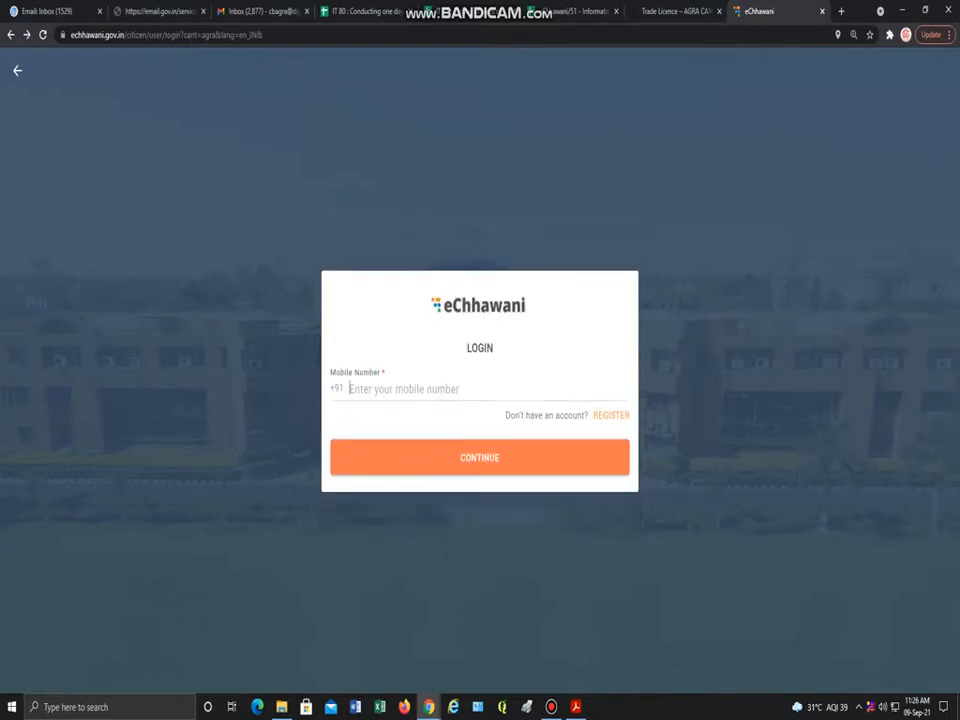
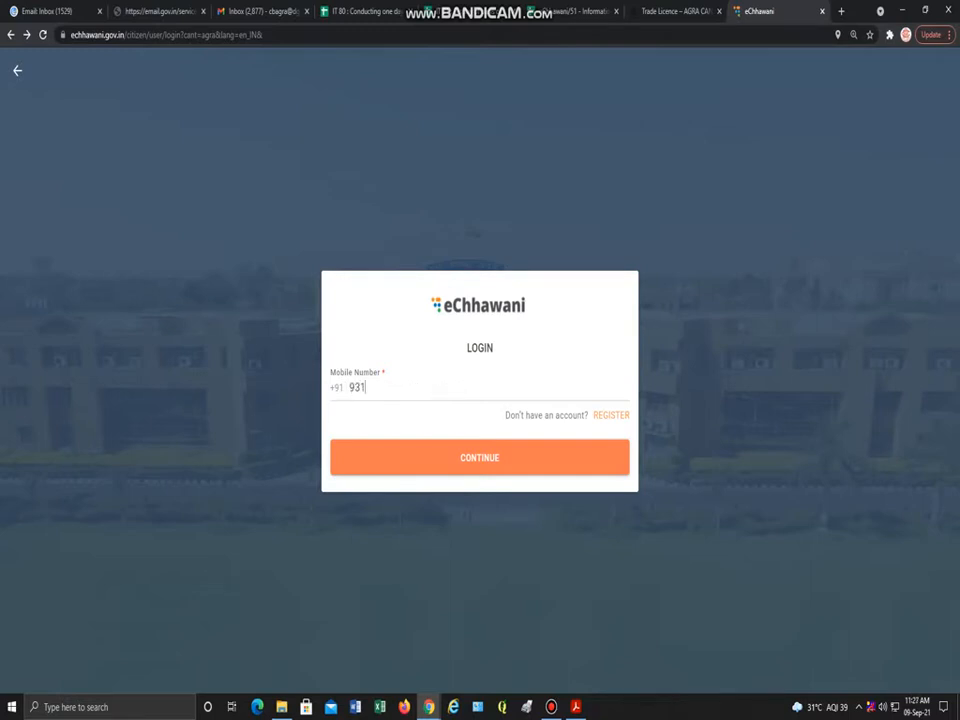
Step: Submit the registered mobile number on Login, then enter the received OTP to sign in
key(Return)
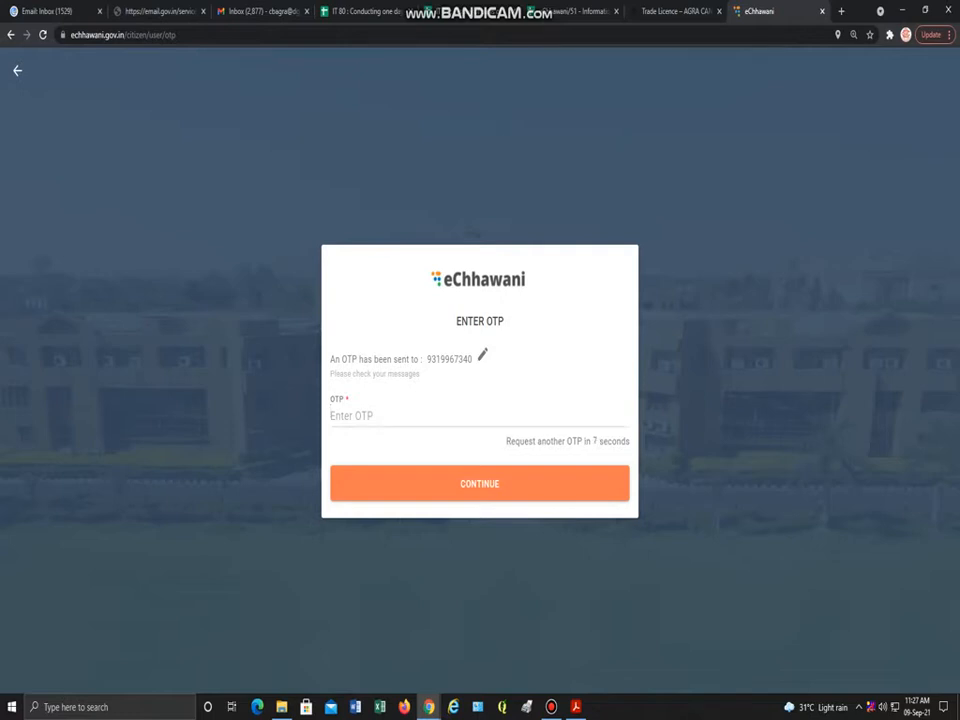
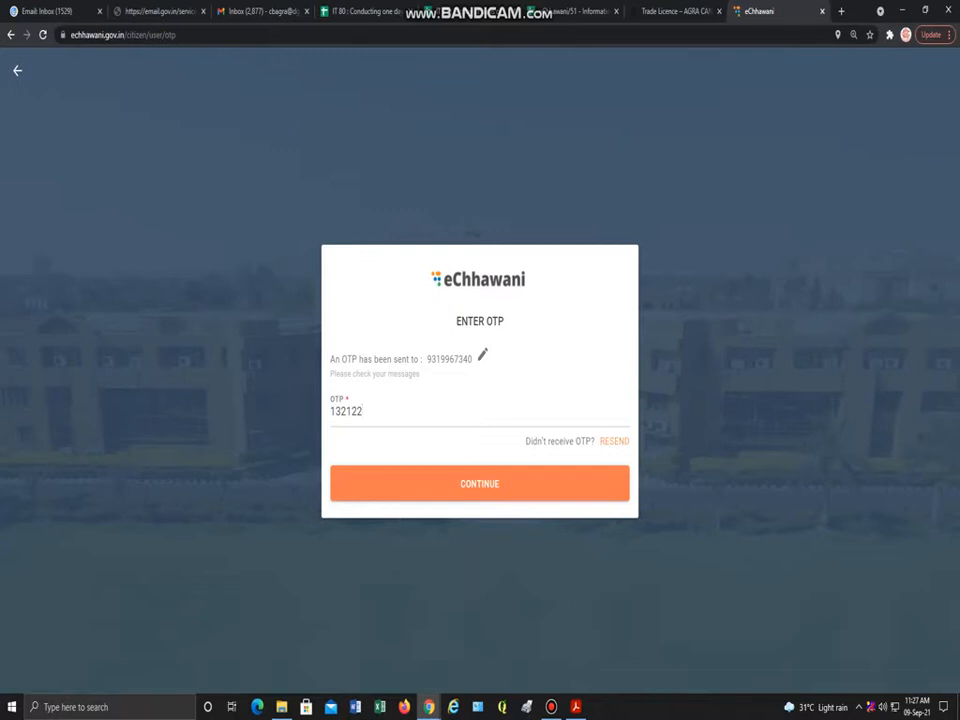
key(Return)
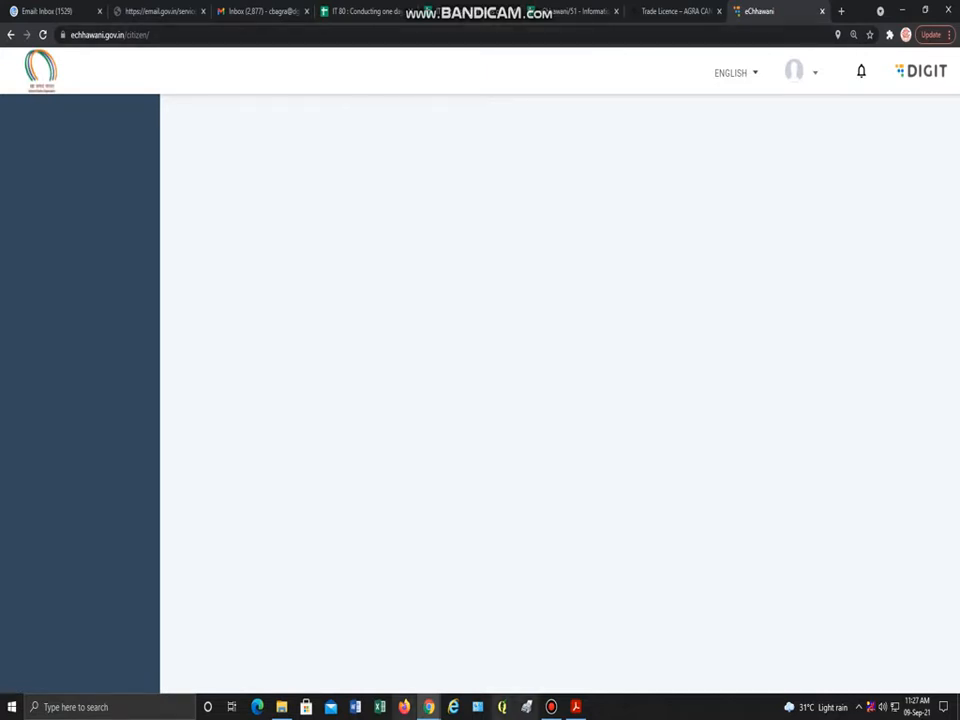
Step: Switch to the incognito portal window, go to Home, and open the Trade Licence tile
click(429, 707)
click(484, 646)
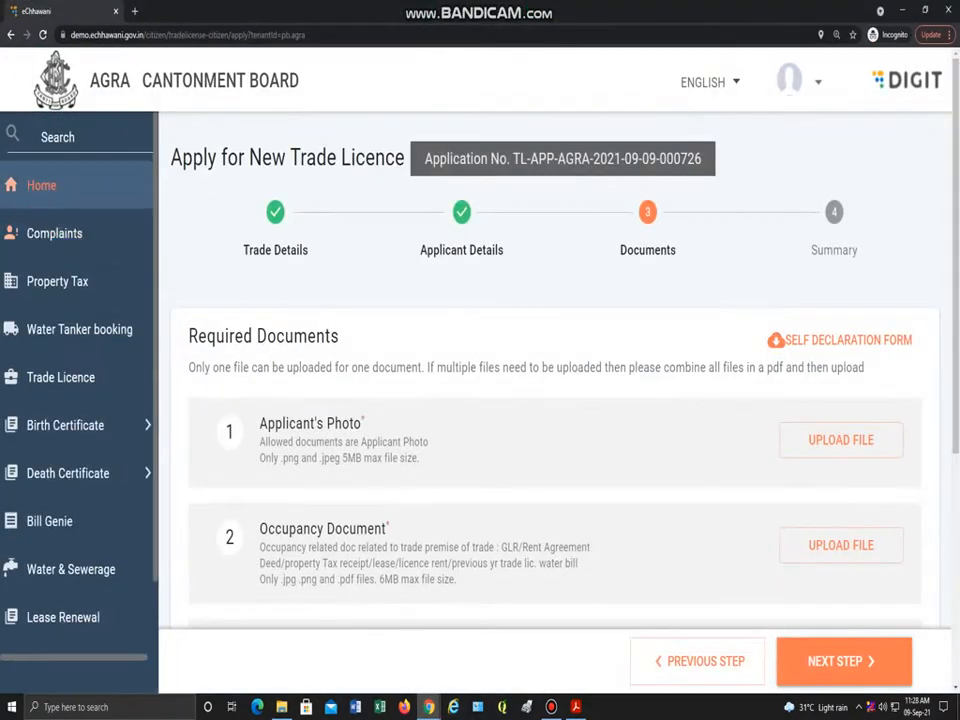
click(42, 185)
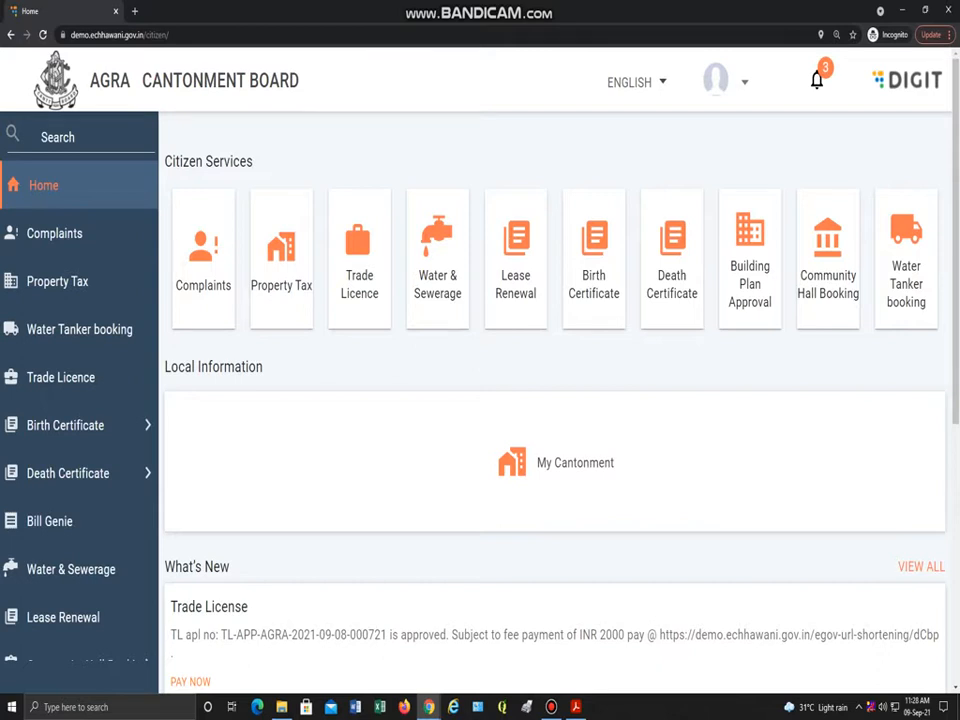
click(359, 265)
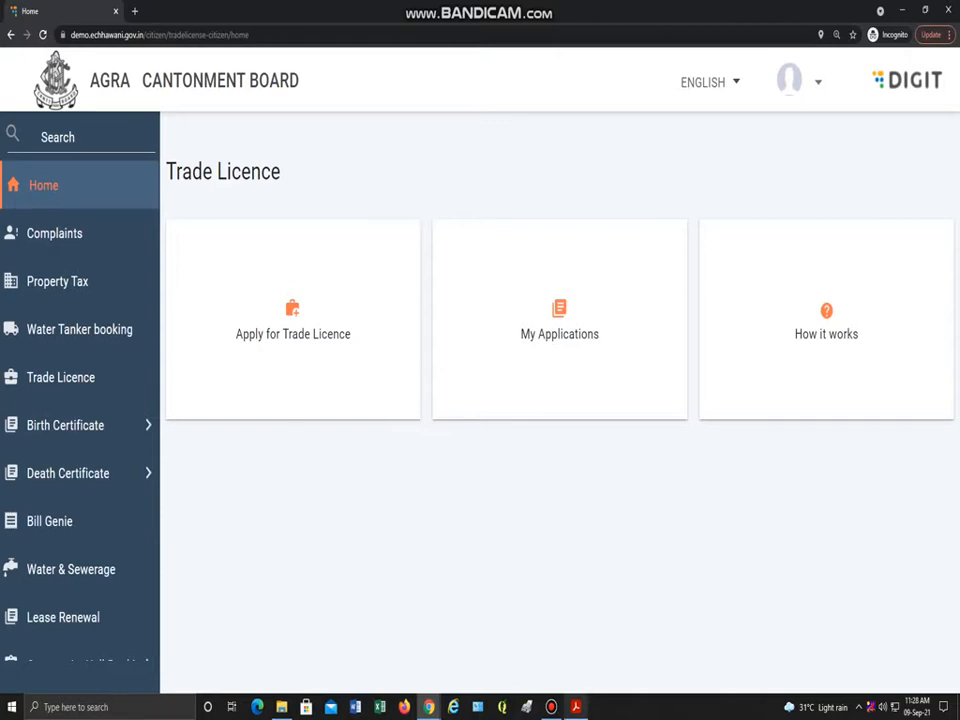
Step: Check step 4 of the Trade-License-SOP PDF in Acrobat, then switch back to the portal window
click(575, 707)
scroll(430, 530, down, 2)
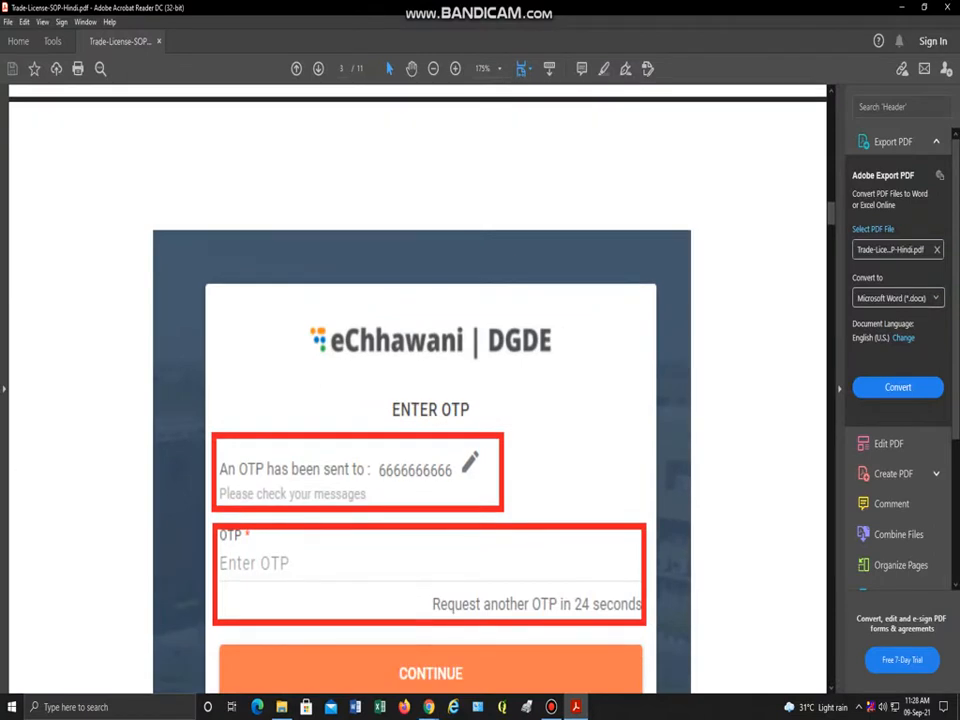
scroll(430, 530, up, 8)
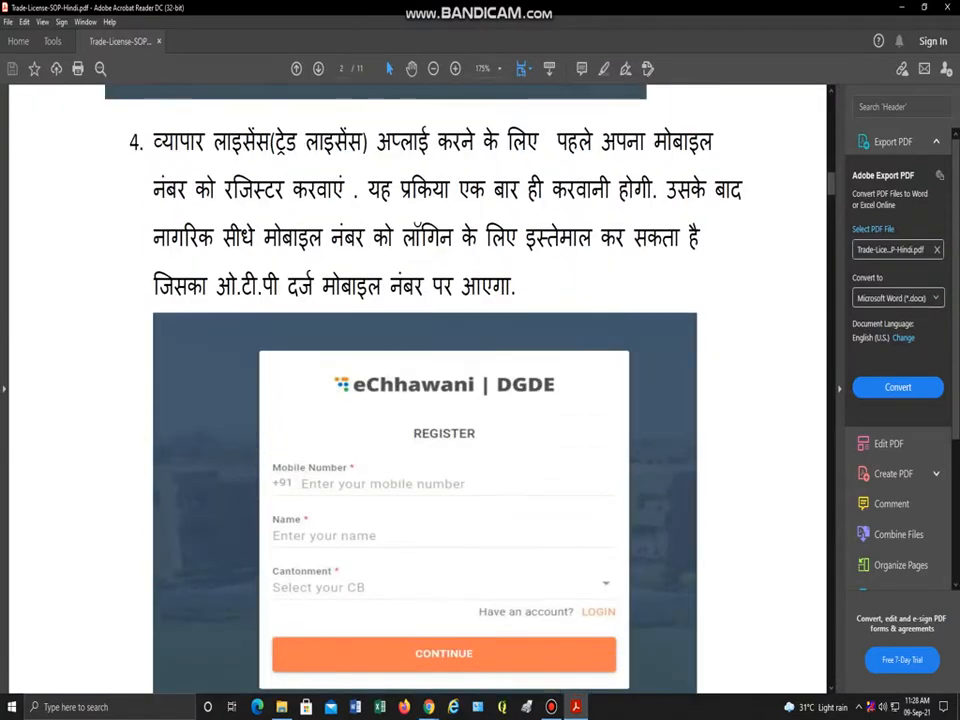
scroll(430, 400, up, 1)
scroll(430, 400, up, 3)
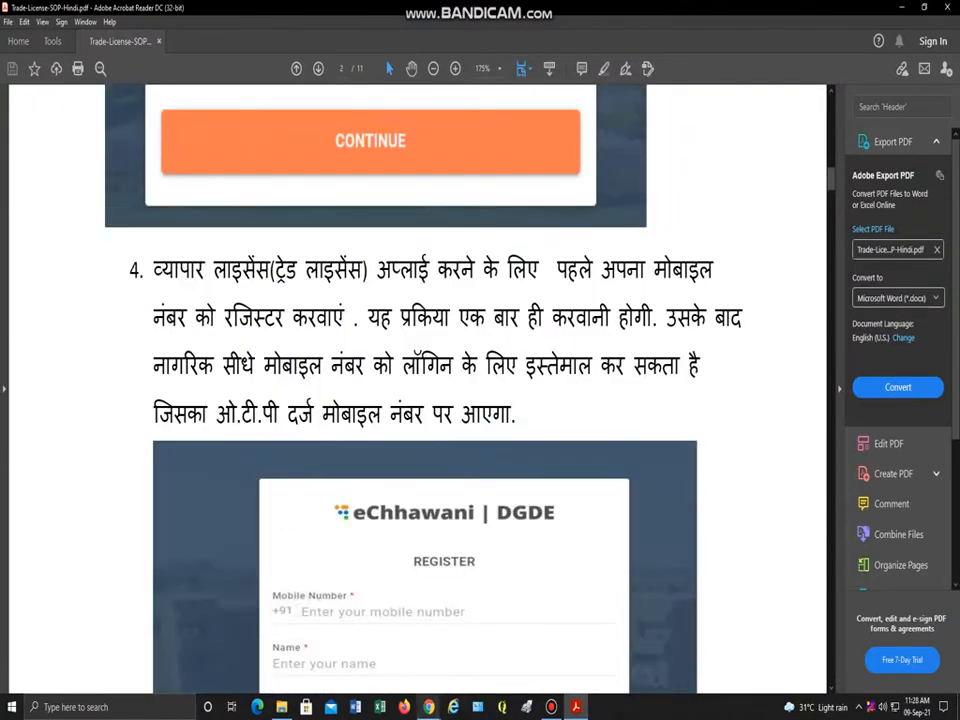
mouse_move(428, 707)
click(480, 650)
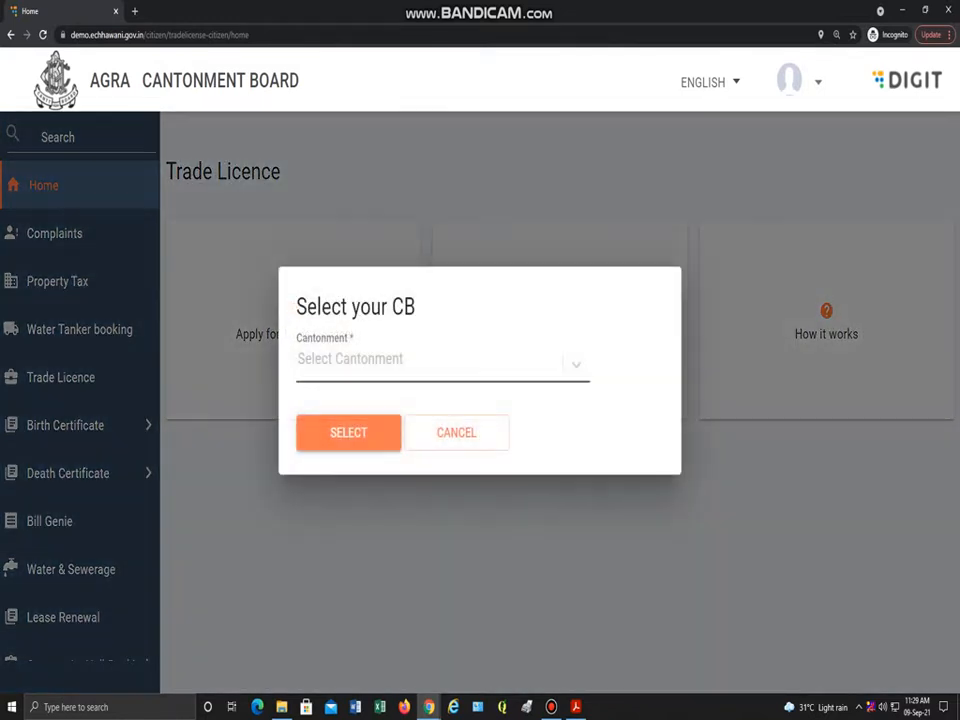
Step: Select Agra as the cantonment to bring up the Apply for New Trade Licence form
click(446, 364)
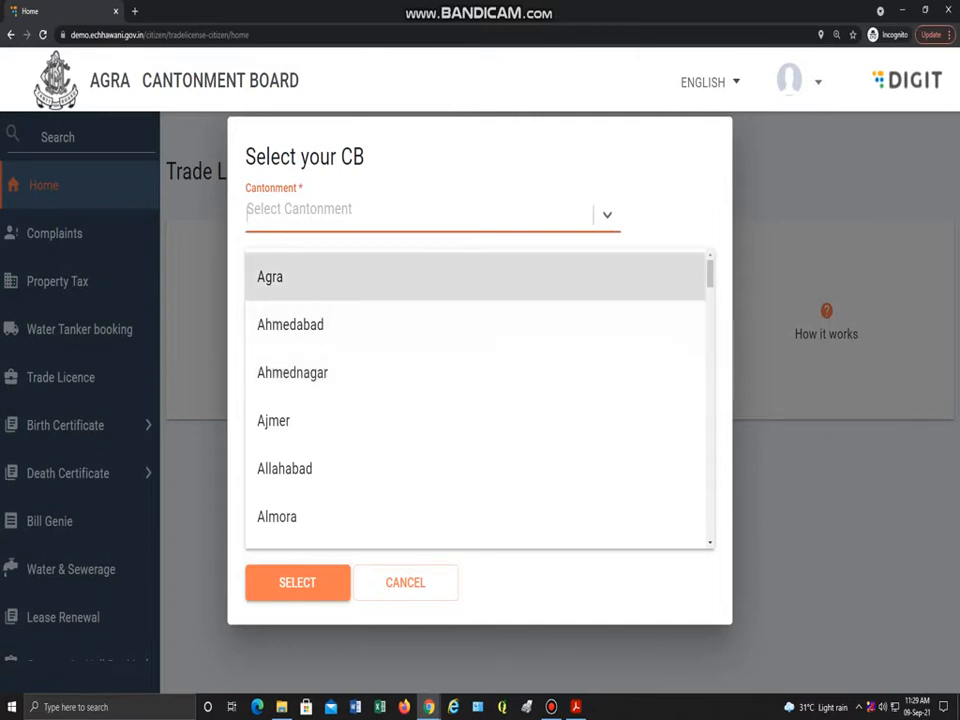
click(288, 279)
click(321, 432)
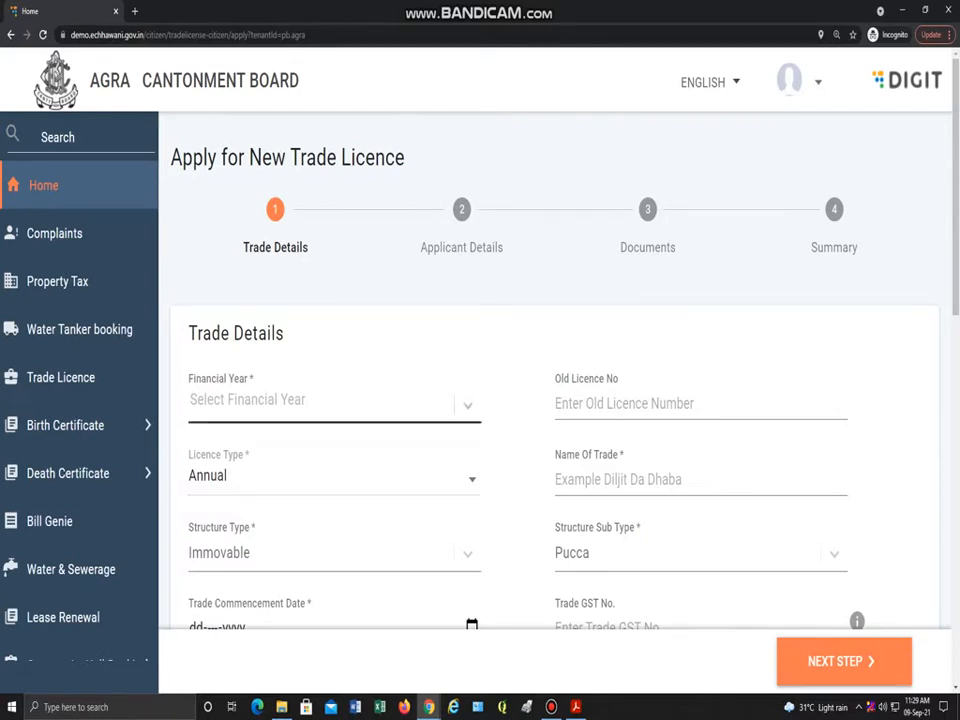
Step: Set the licence financial year to 2021-22
click(467, 405)
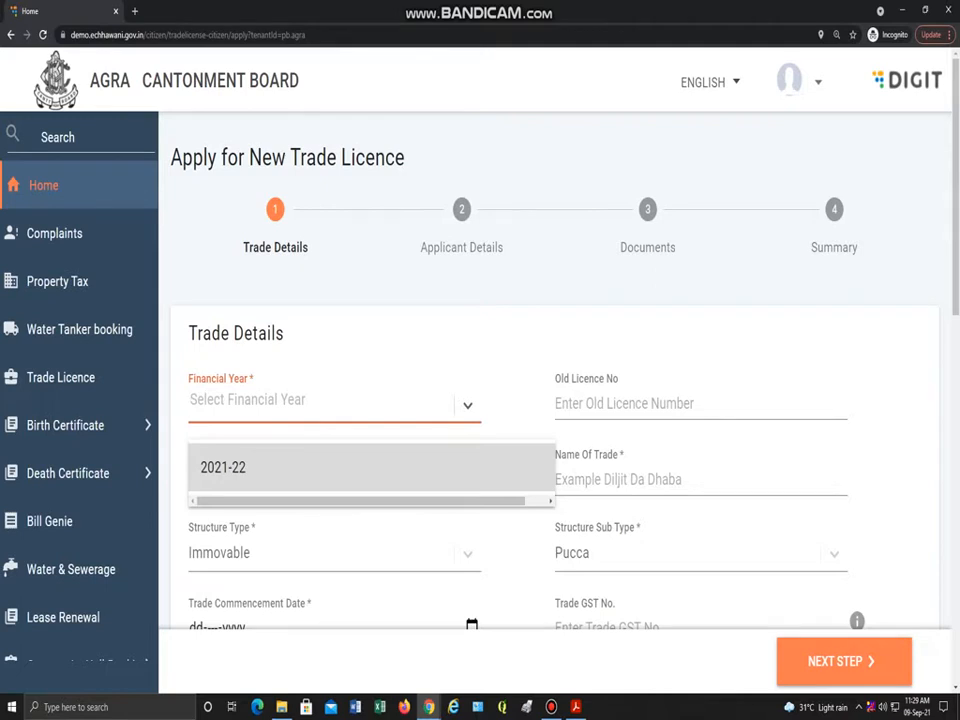
click(233, 473)
click(624, 404)
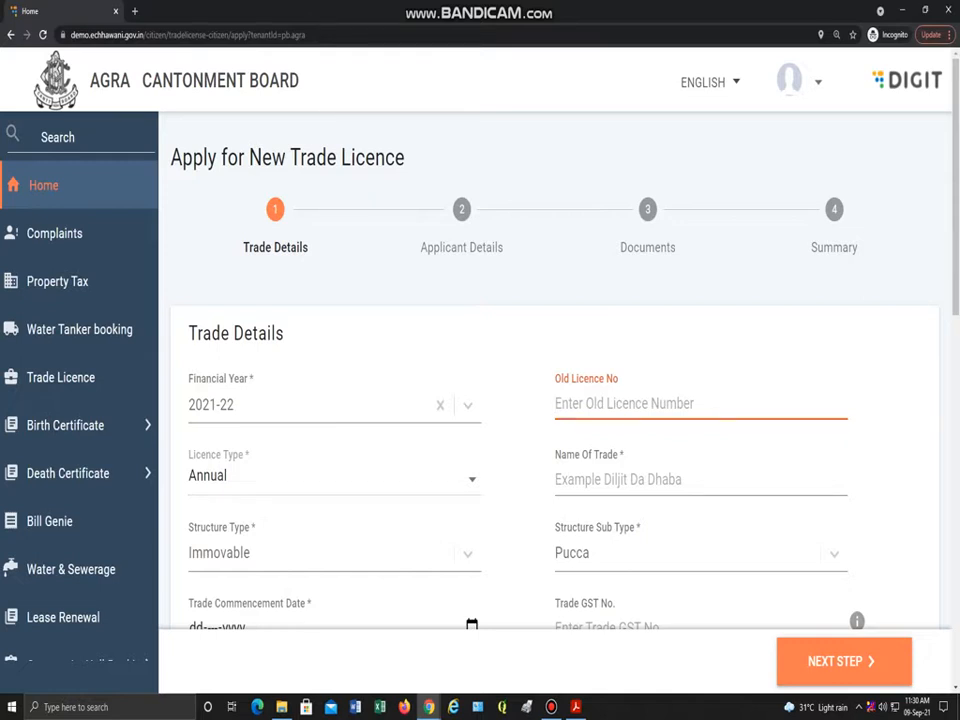
Step: Enter 'sirjee icecream' as the name of the trade
click(640, 480)
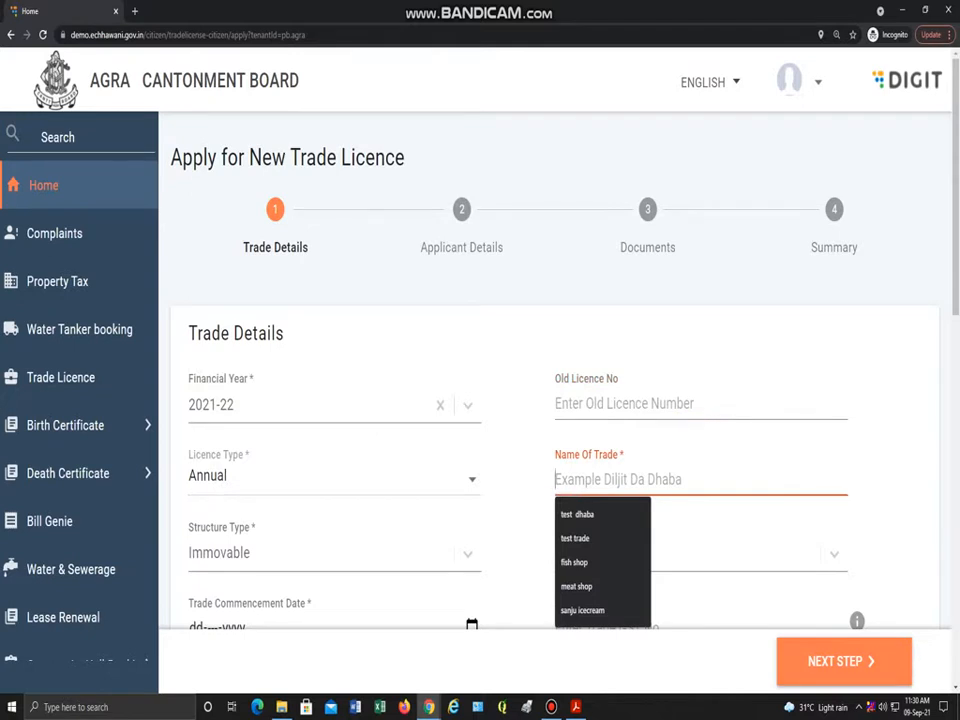
text(si)
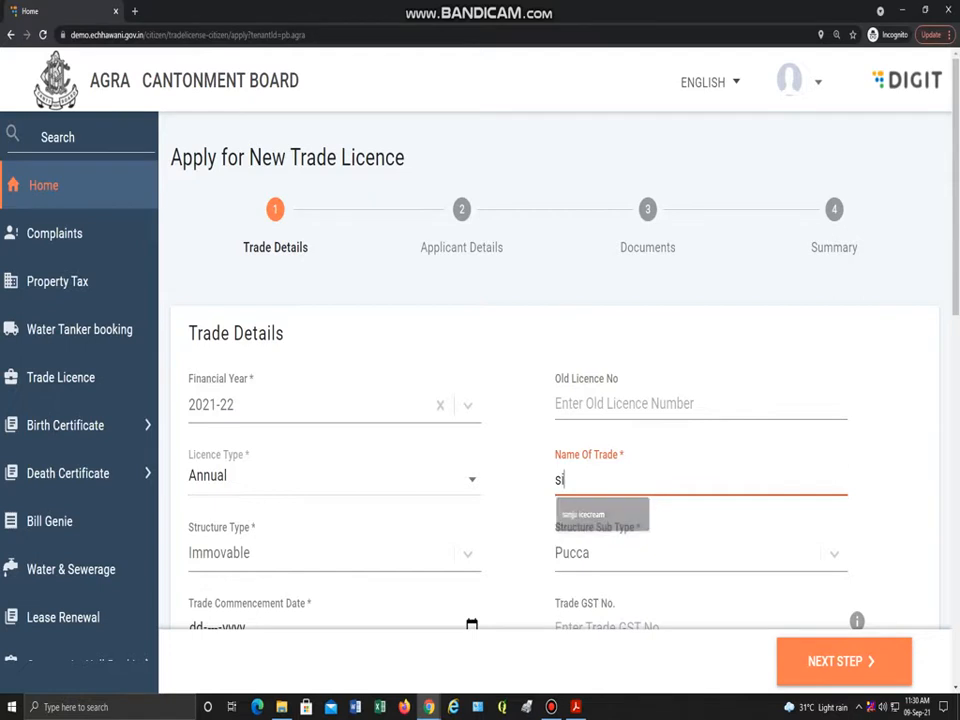
text(rjee icecrea)
text(m)
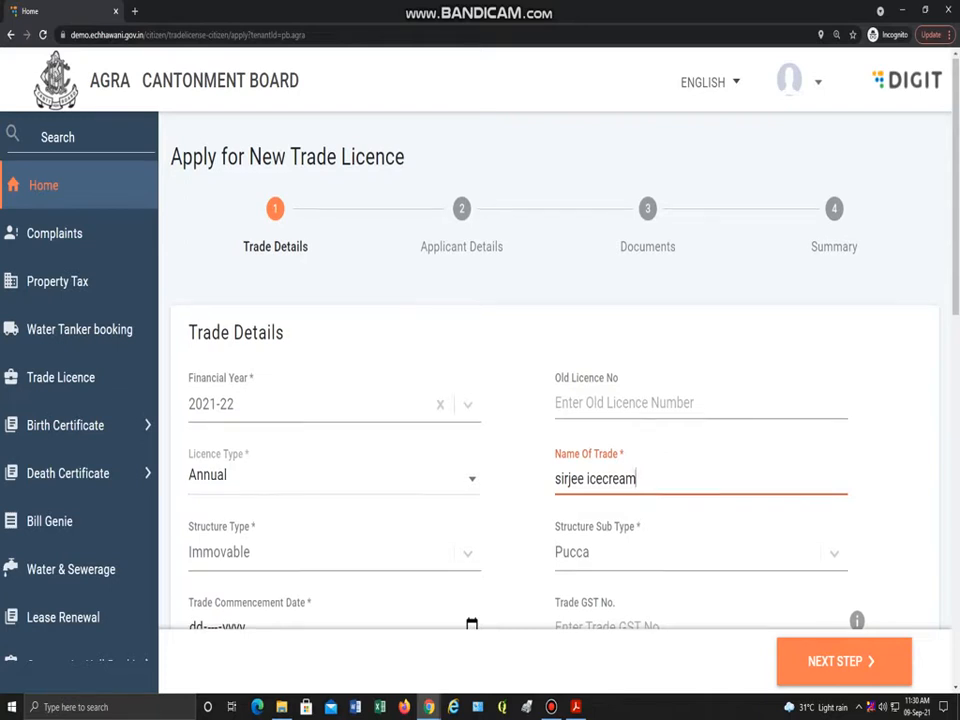
scroll(555, 400, down, 1)
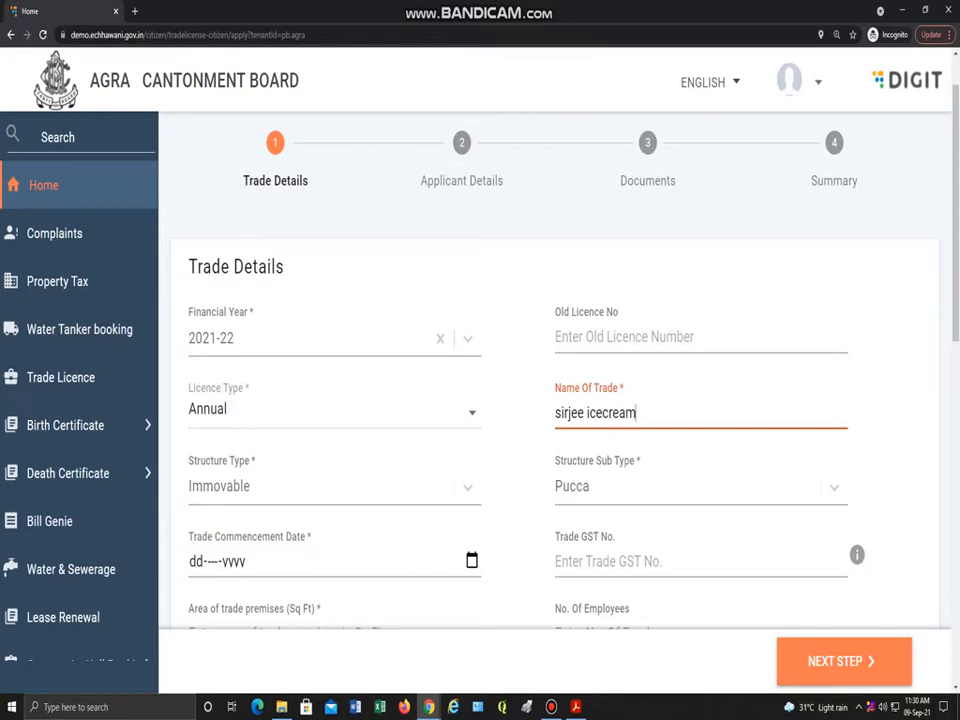
scroll(555, 400, down, 1)
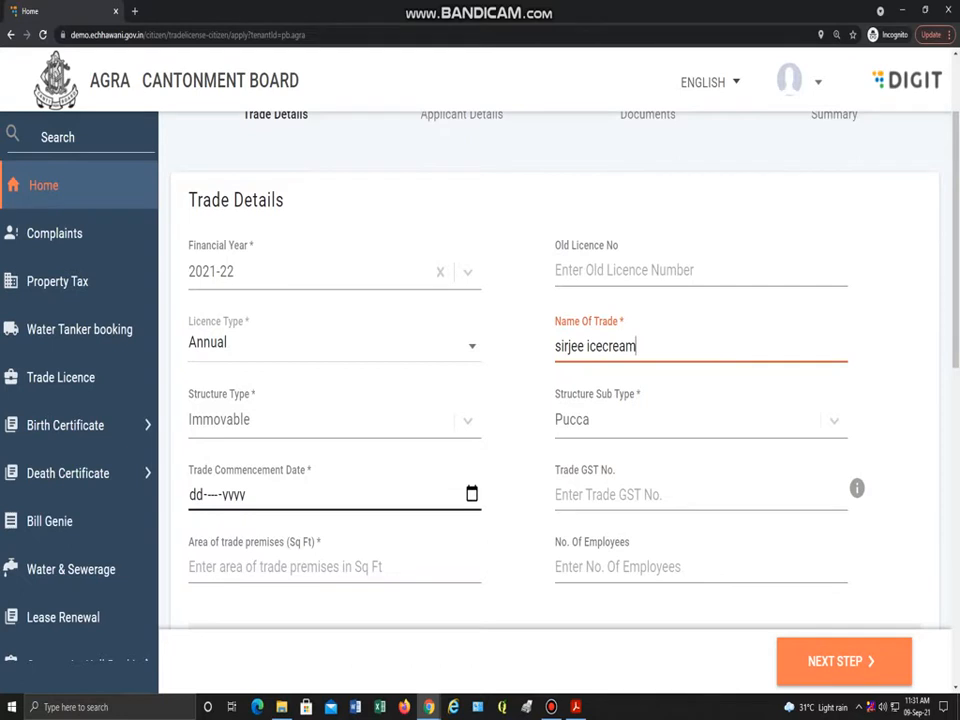
Step: Set the trade commencement date to 1 September 2021
click(197, 495)
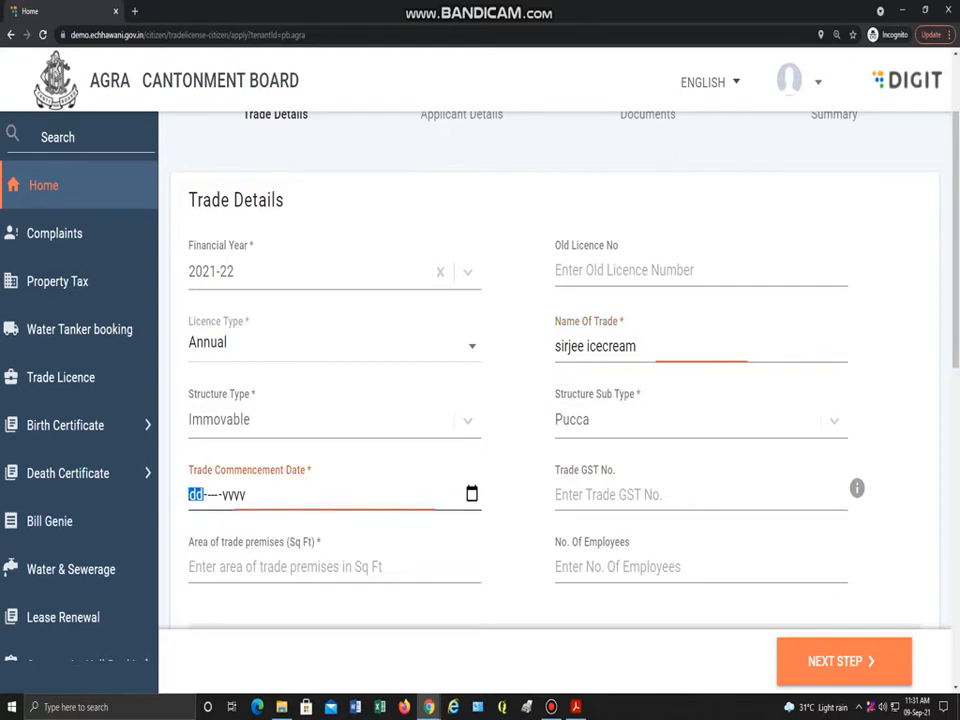
click(472, 494)
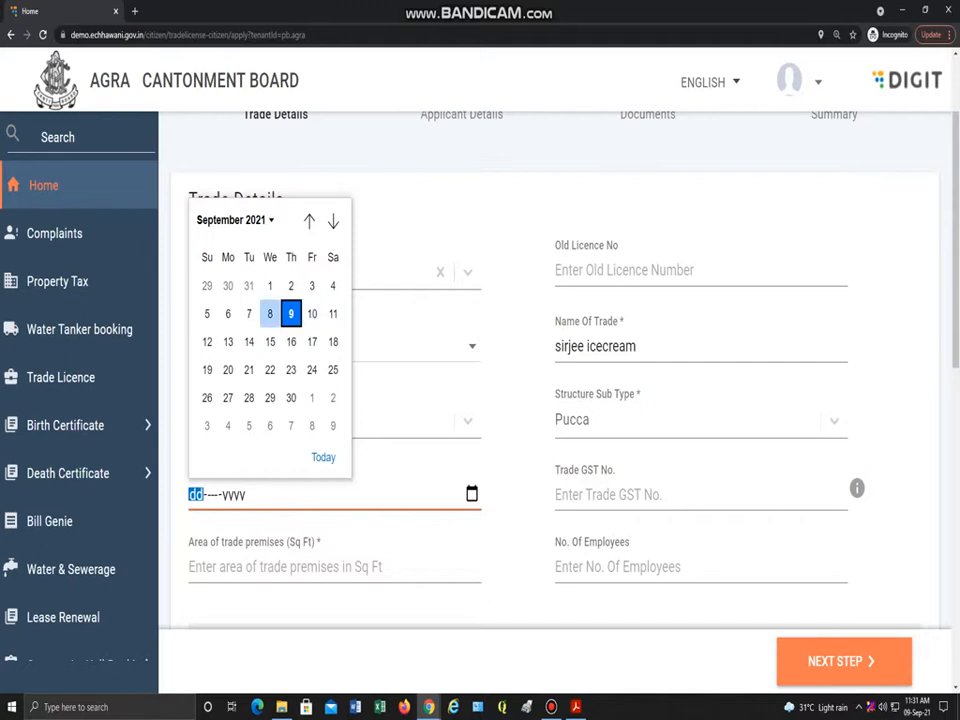
click(270, 286)
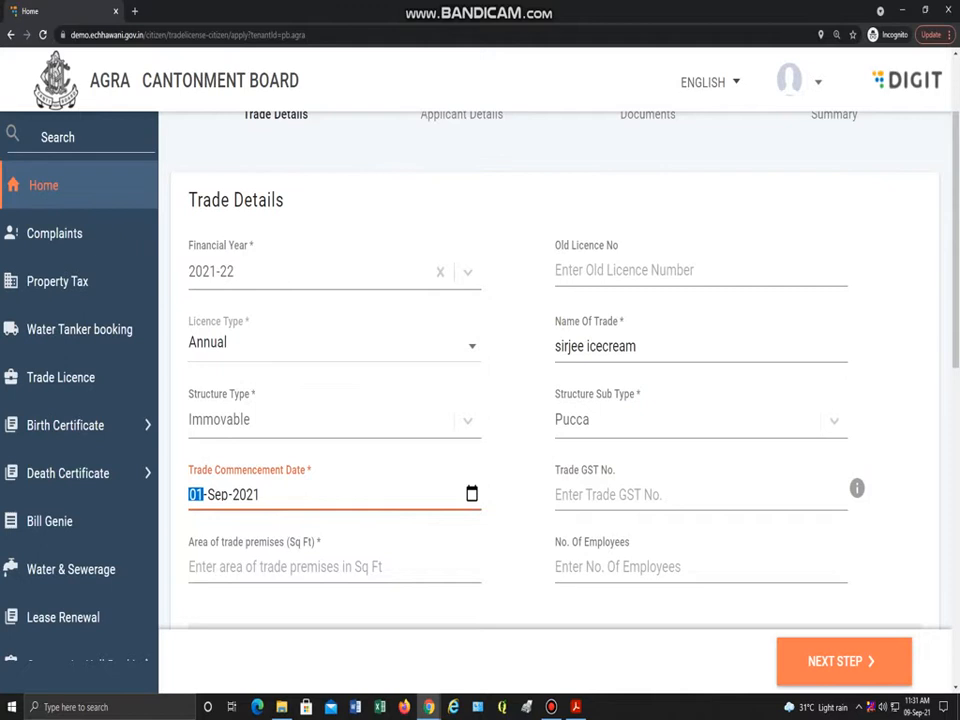
Step: Enter 100 sq ft as the area of trade premises
click(660, 495)
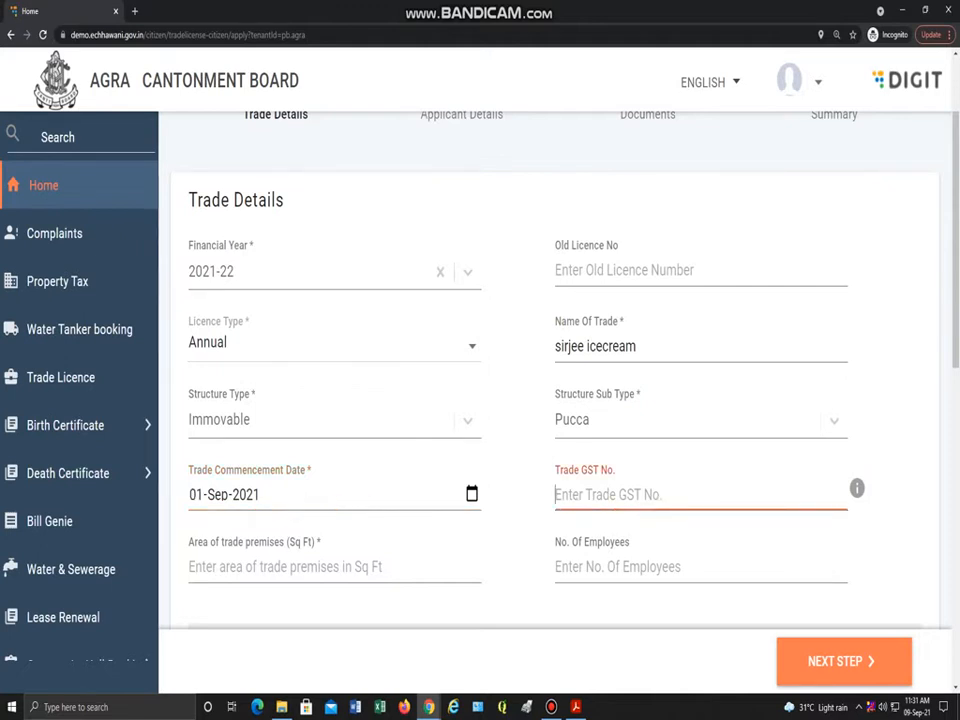
scroll(300, 560, down, 2)
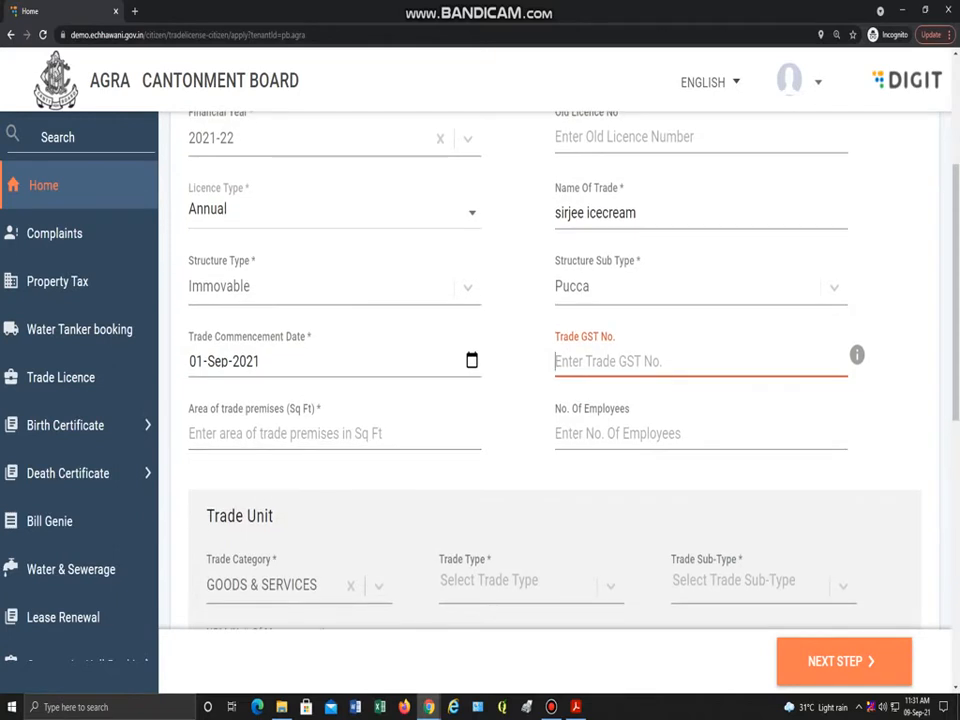
click(300, 433)
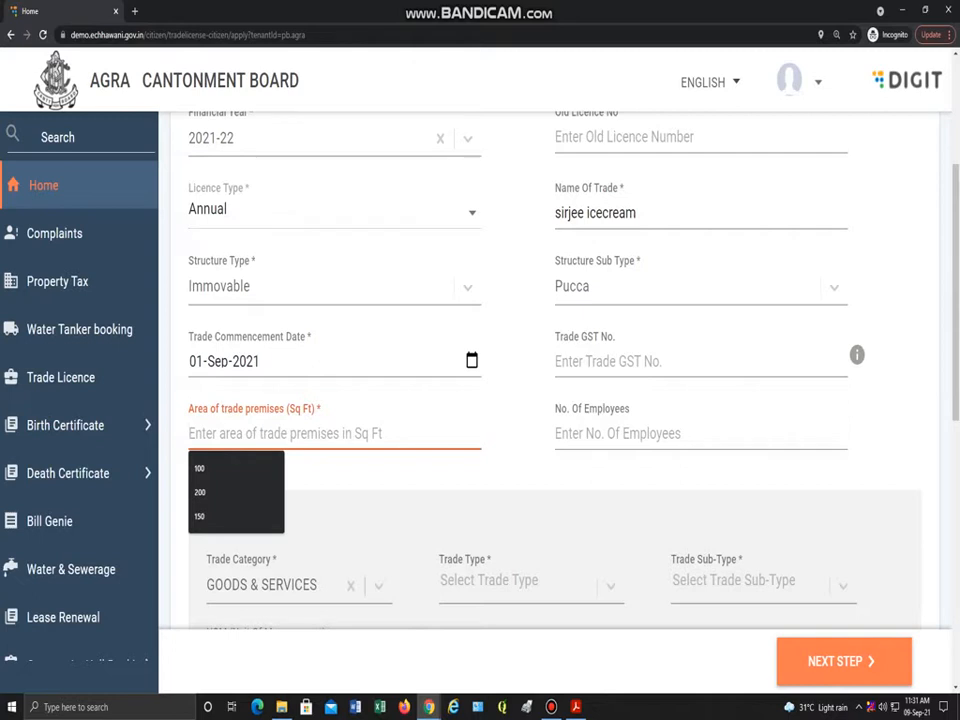
text(100)
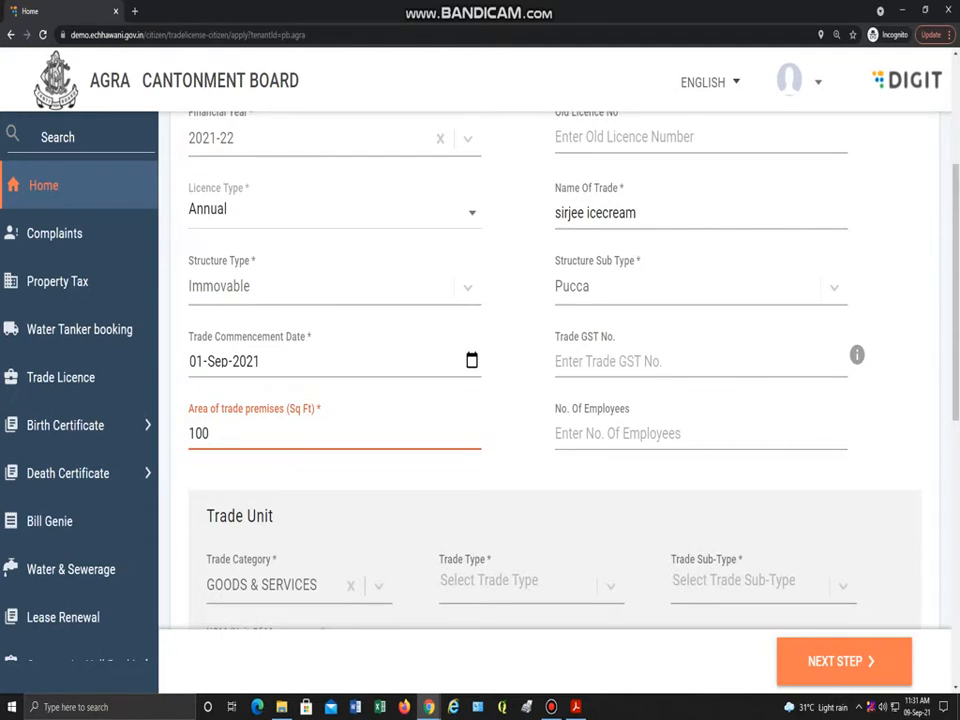
click(618, 433)
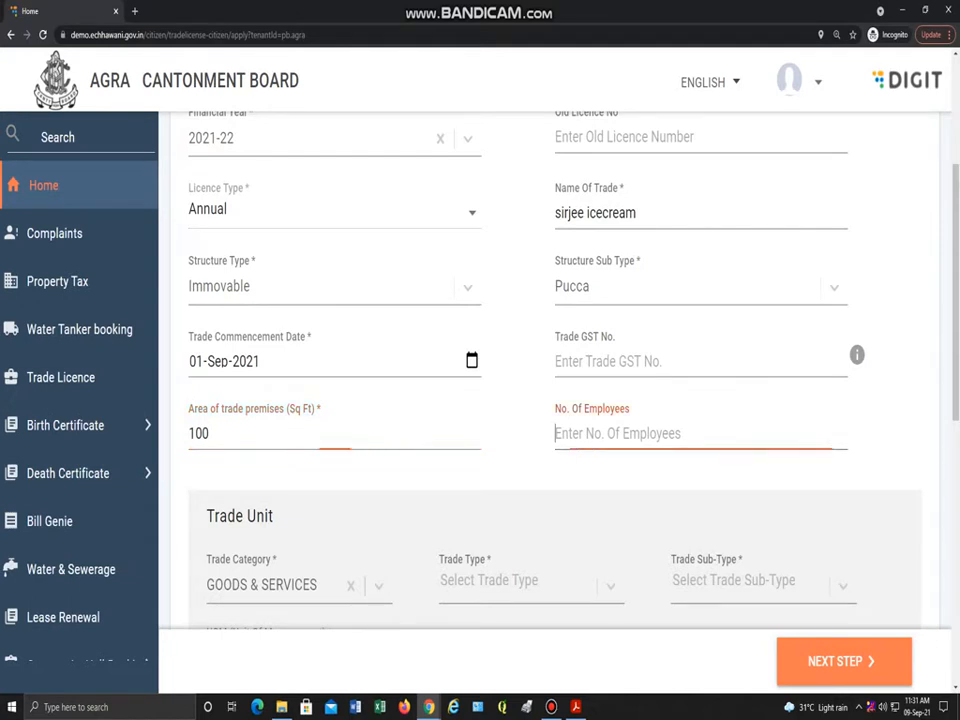
scroll(550, 400, down, 2)
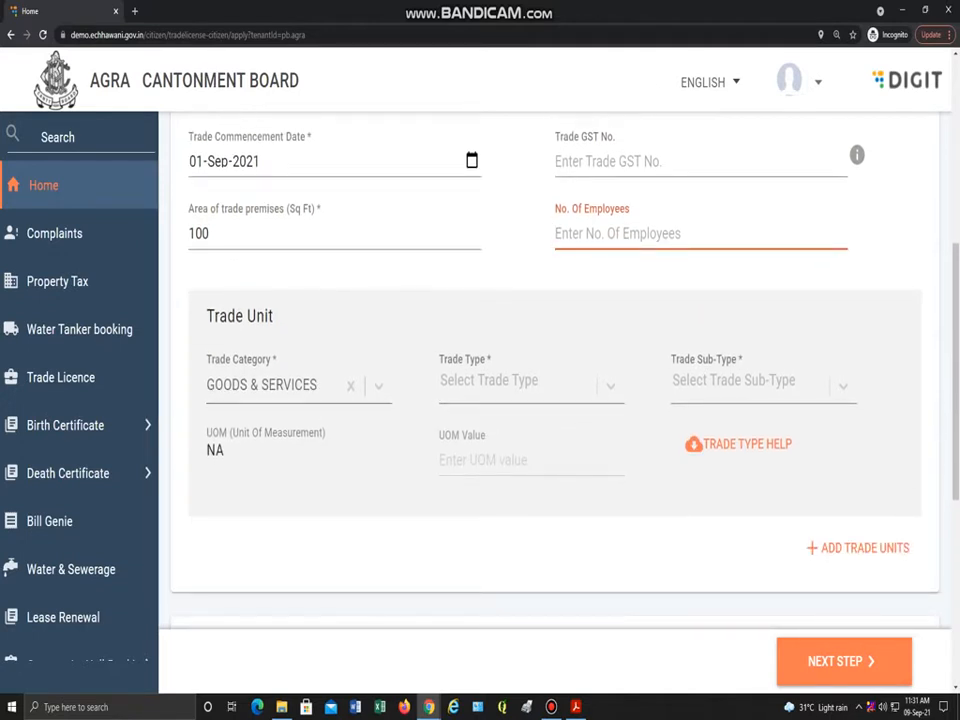
scroll(550, 400, down, 1)
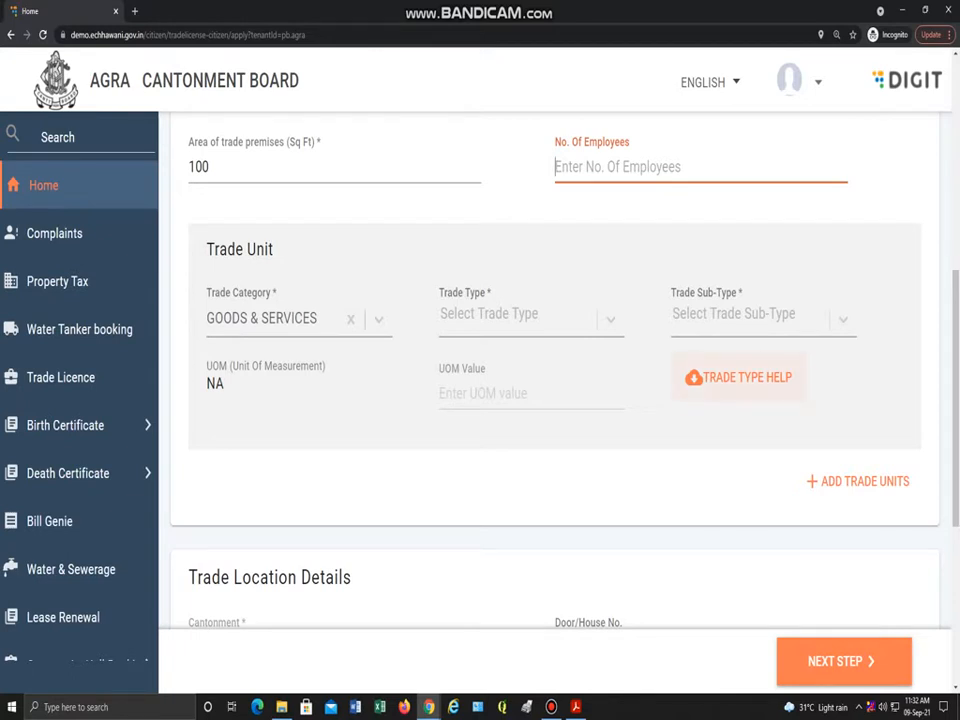
Step: Download the Trade Type Help PDF and open it in Chrome
click(740, 377)
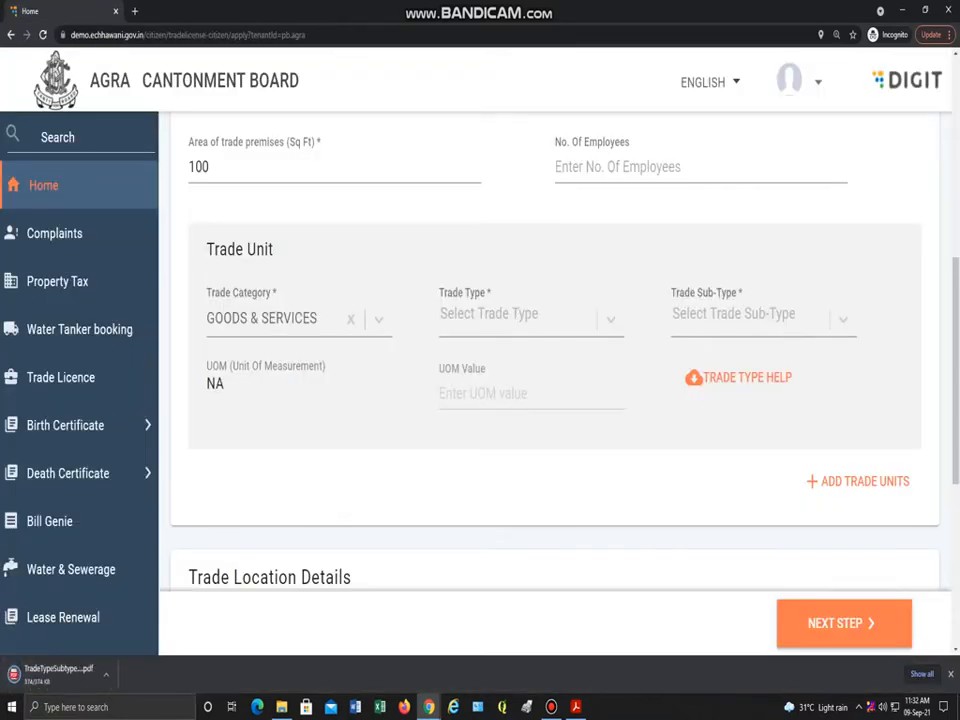
click(105, 674)
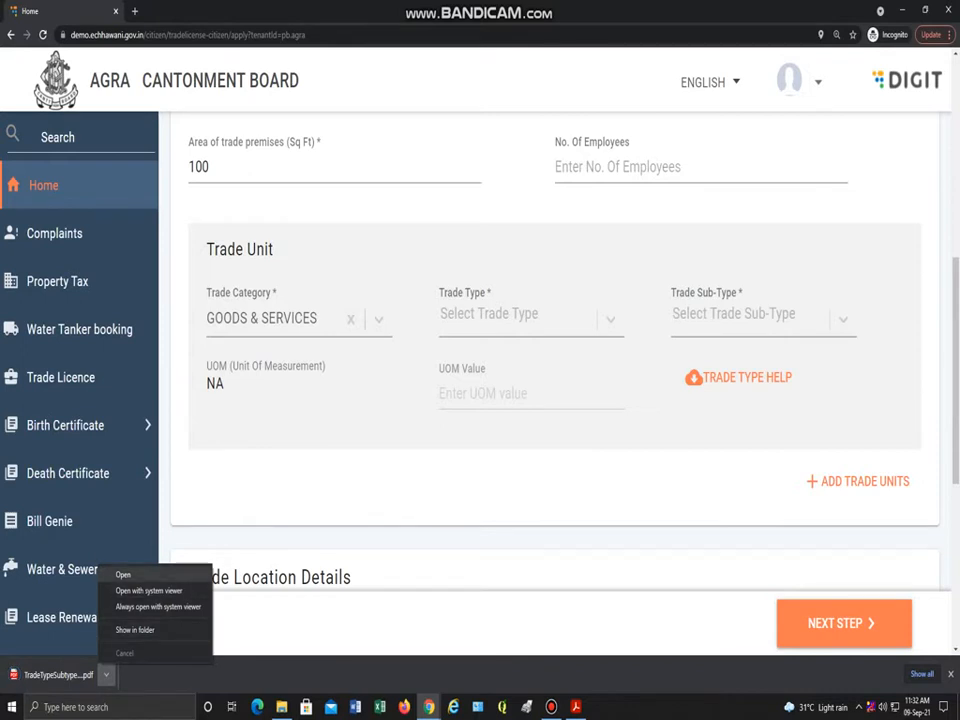
click(123, 574)
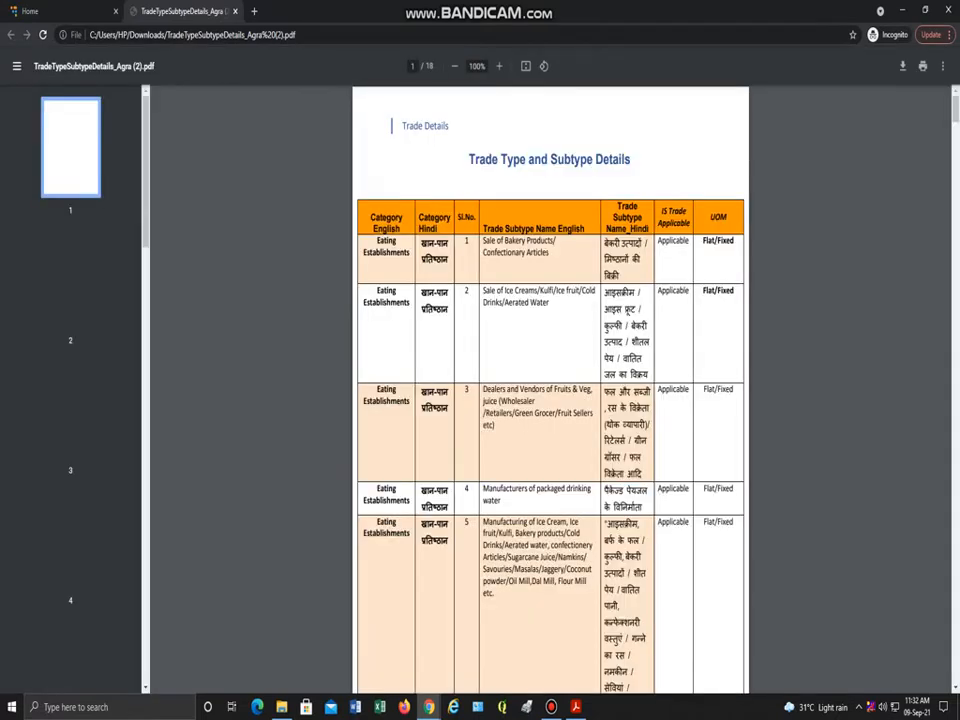
Step: Scroll through the trade type and subtype list, then return to the form's tab
scroll(550, 400, down, 10)
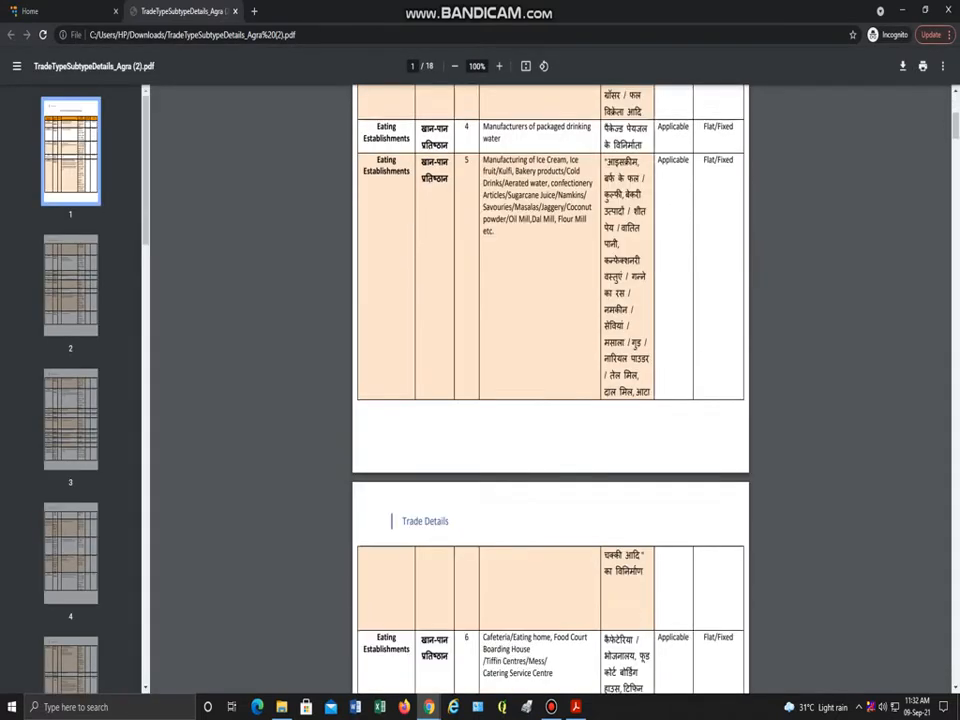
scroll(550, 400, down, 5)
scroll(550, 400, up, 5)
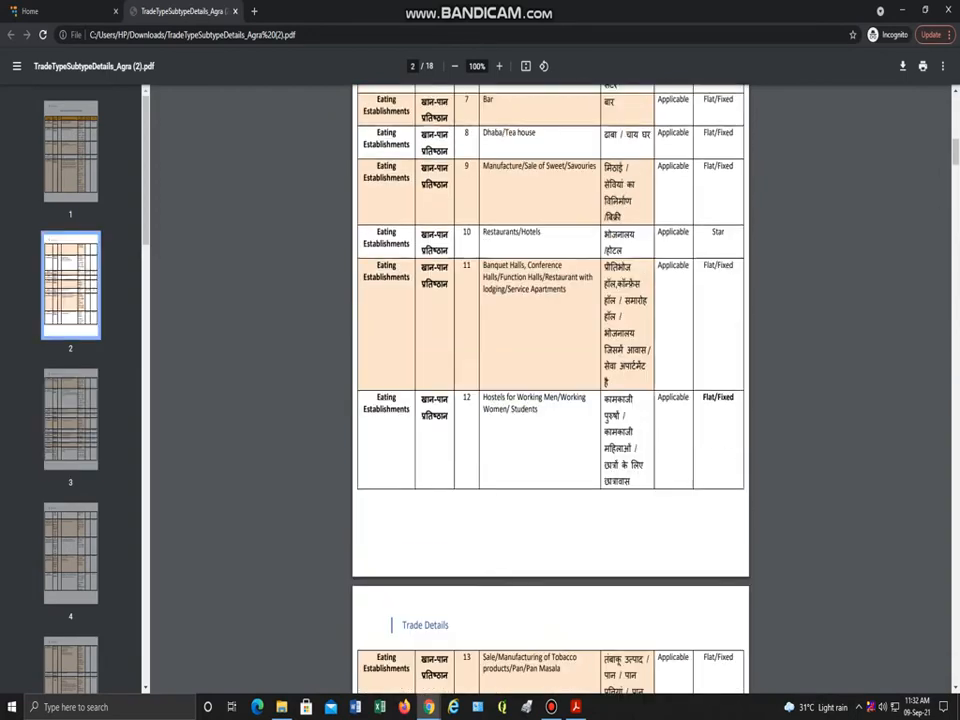
scroll(550, 400, up, 3)
scroll(550, 400, up, 10)
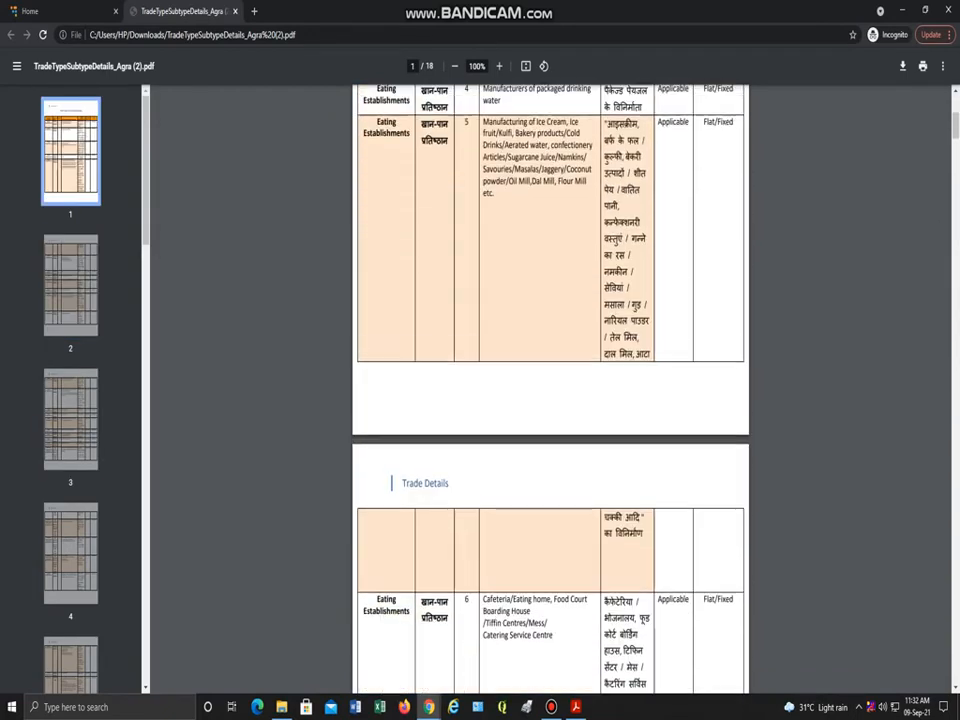
scroll(550, 400, up, 1)
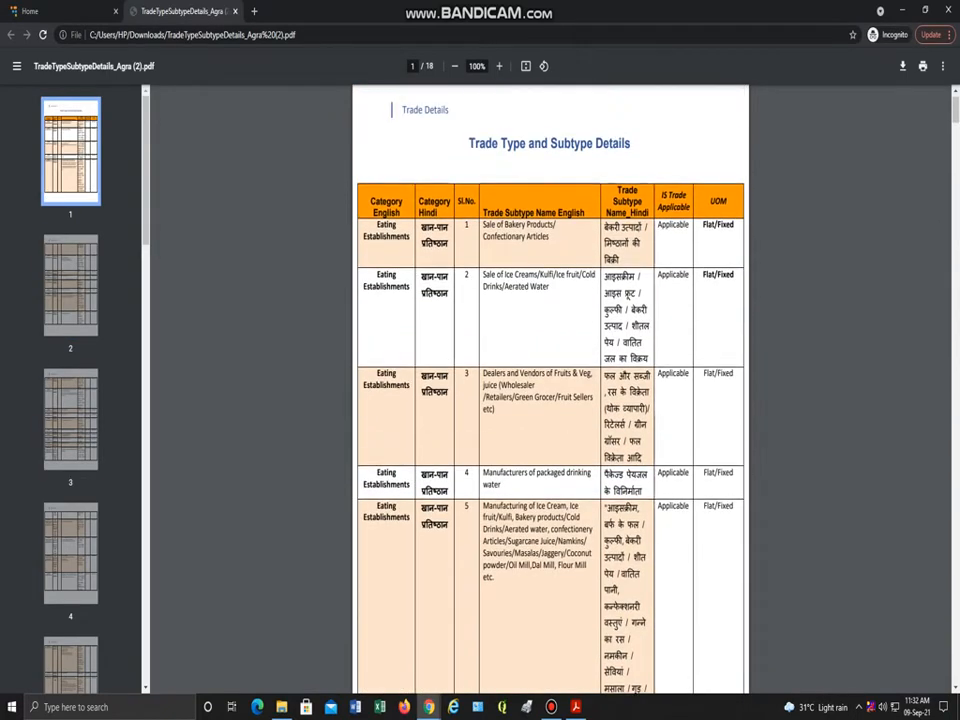
scroll(550, 400, up, 1)
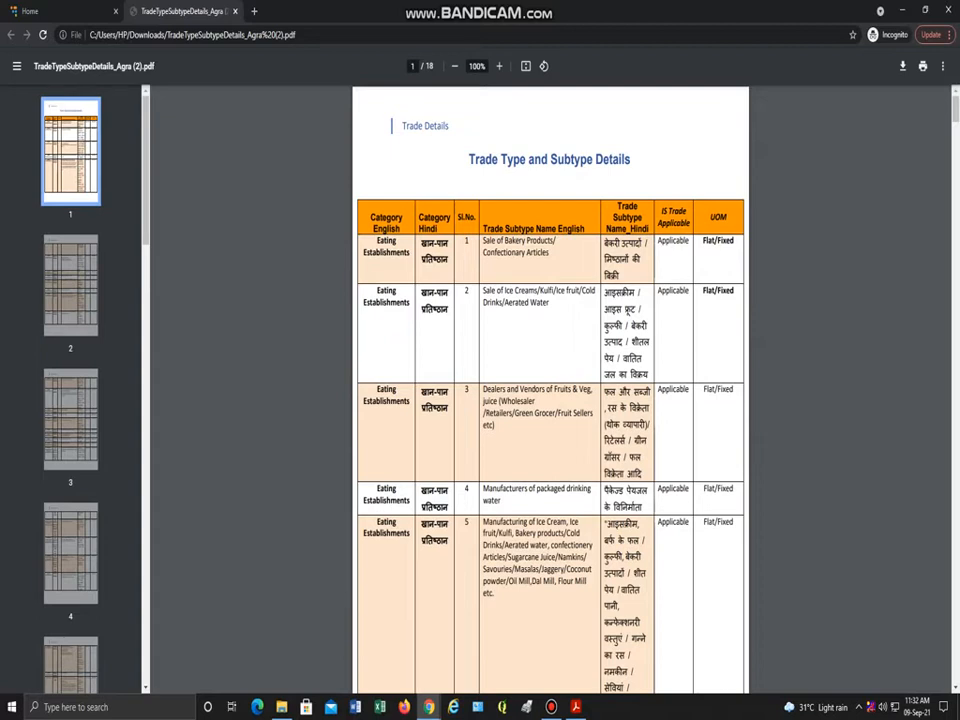
click(38, 11)
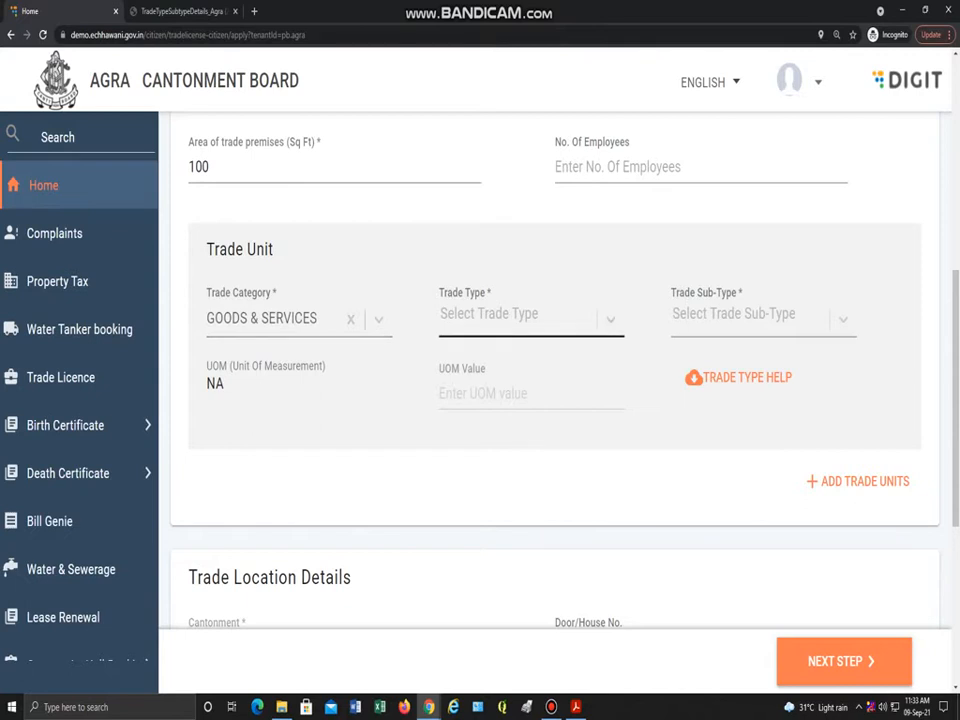
Step: Set the trade type to Eating Establishments with sub-type Sale of Ice Creams
click(531, 317)
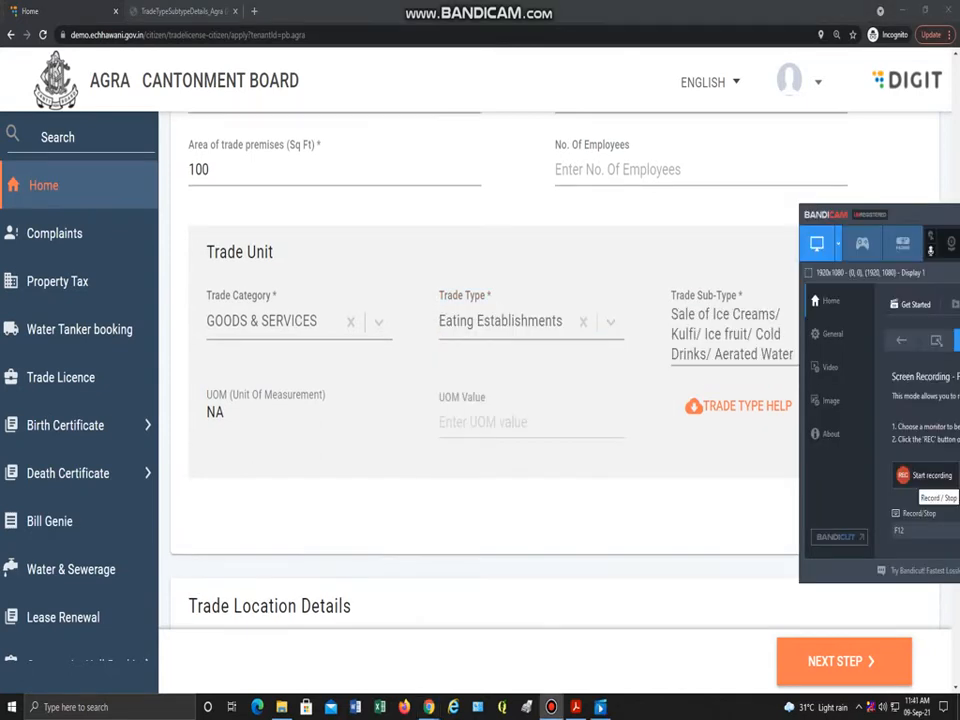
click(611, 322)
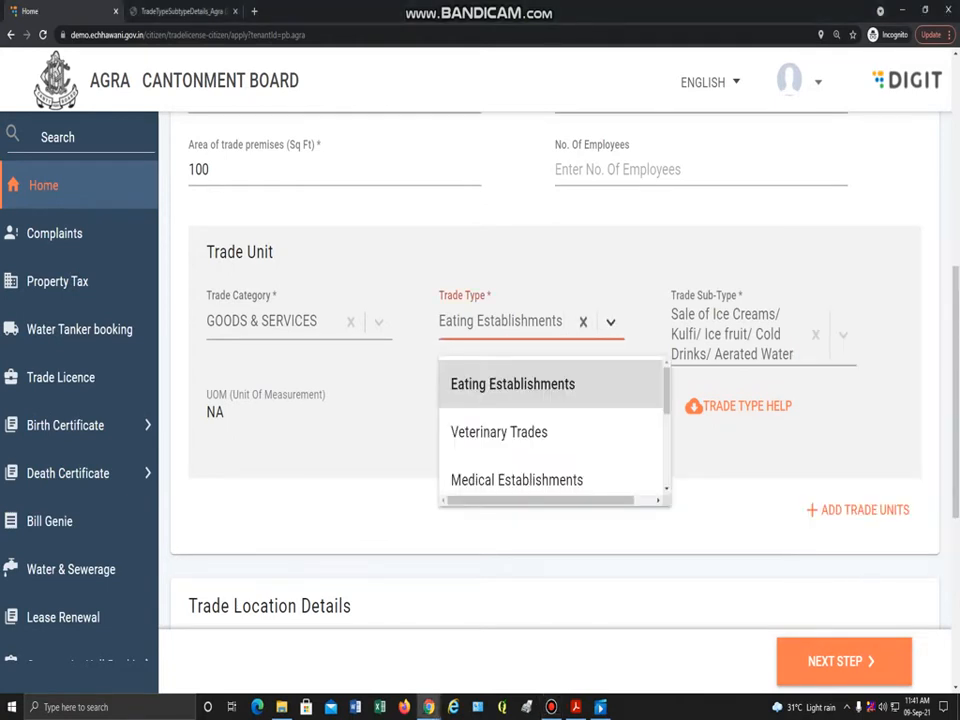
click(556, 390)
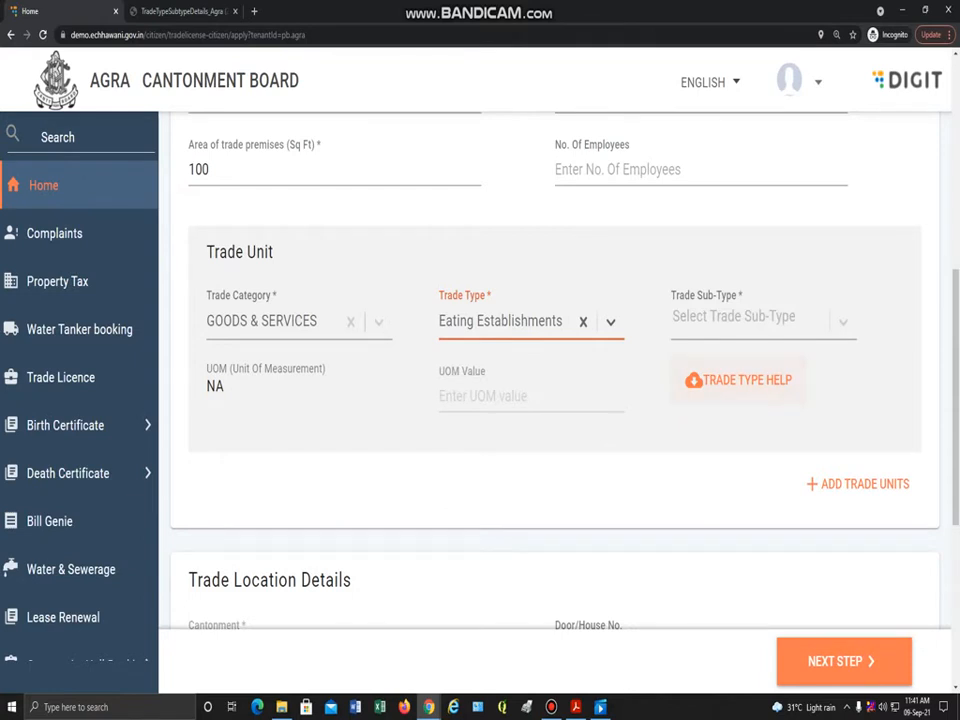
click(764, 320)
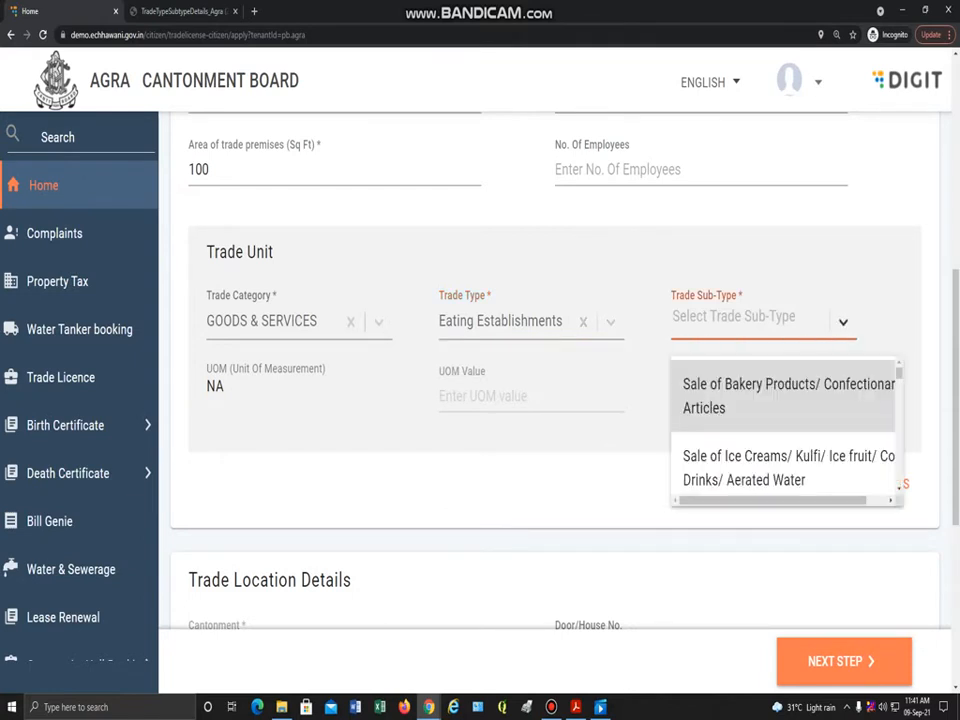
click(765, 467)
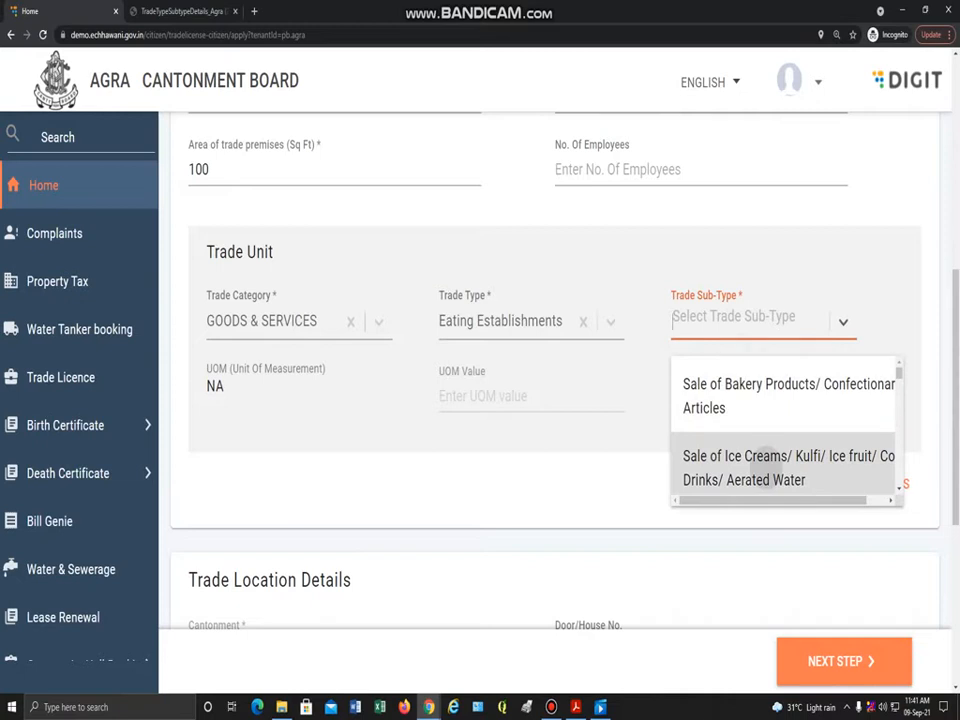
Step: Choose Sadar Bazar - Ward 3 as the mohalla
scroll(550, 400, down, 2)
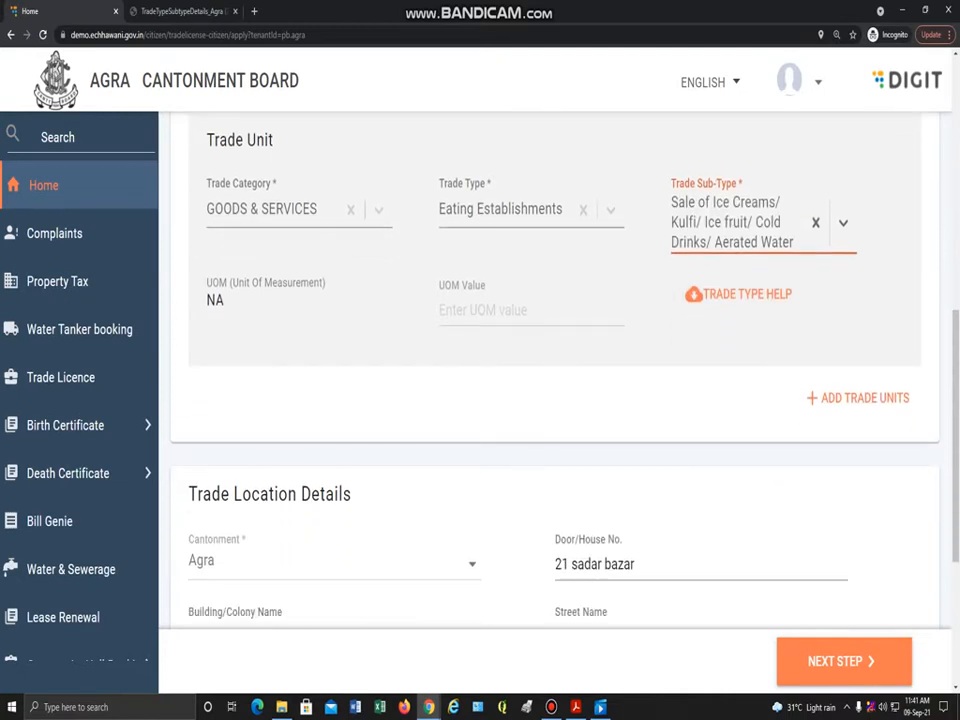
scroll(550, 400, down, 3)
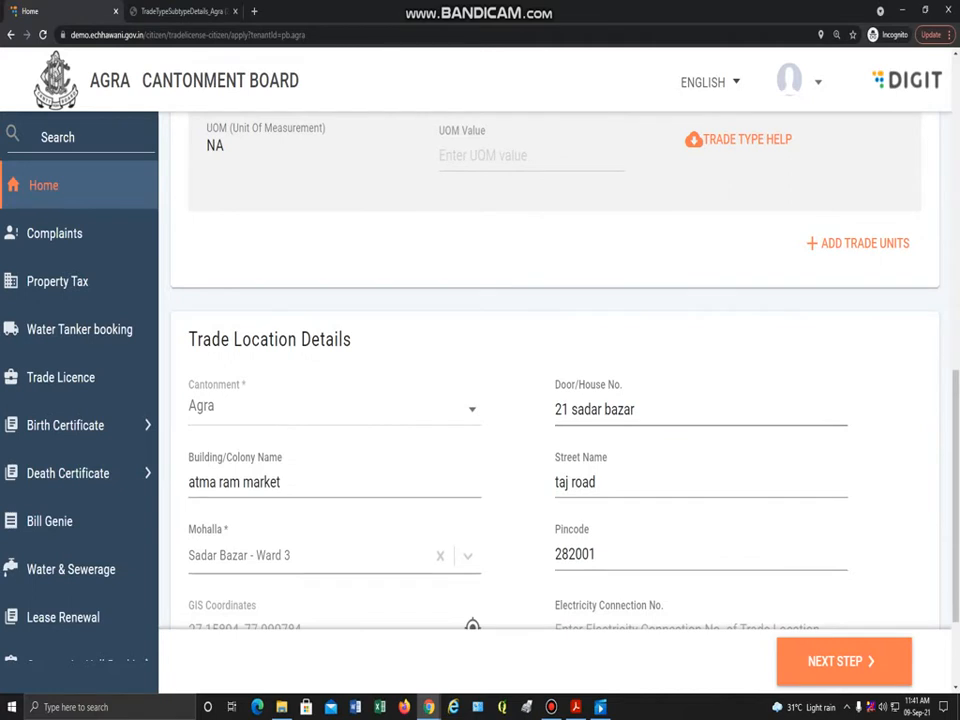
scroll(550, 400, down, 1)
scroll(550, 400, down, 1)
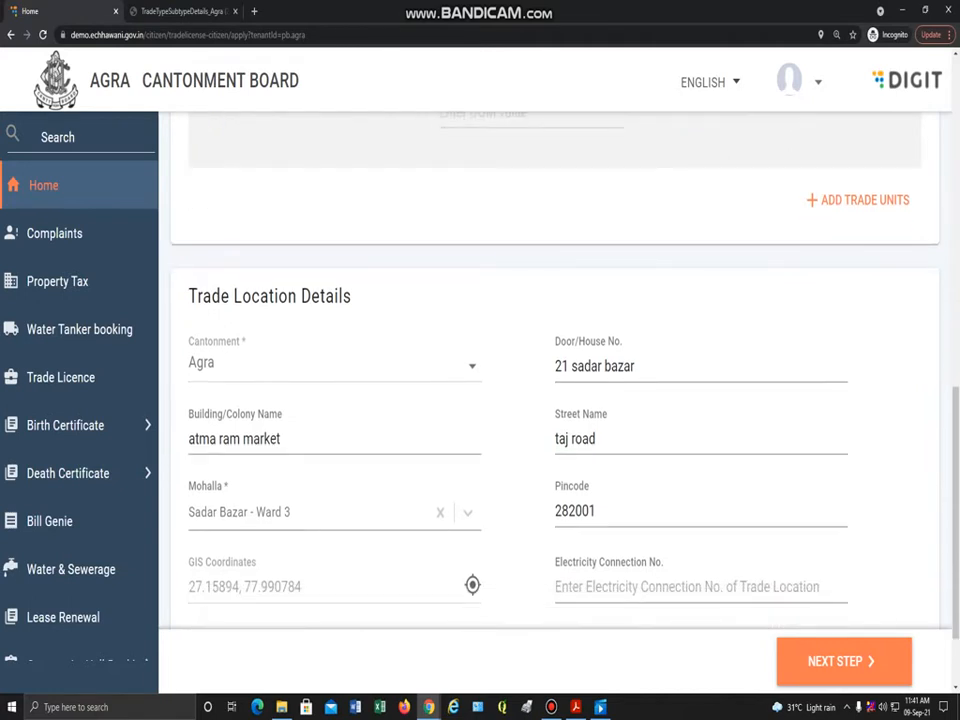
scroll(550, 400, down, 1)
scroll(550, 400, down, 1)
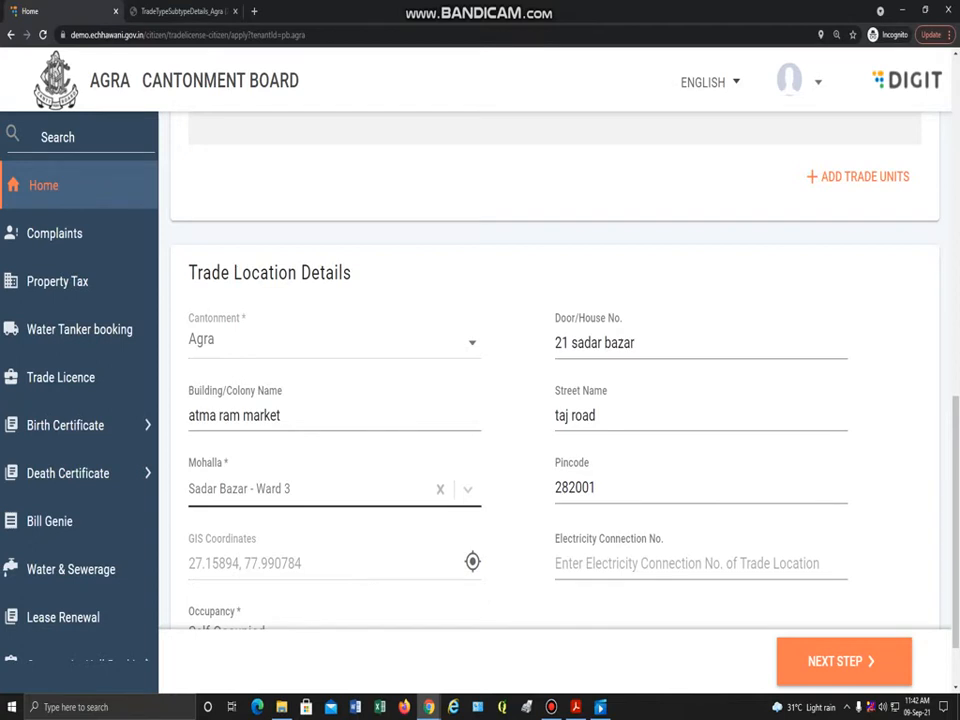
click(468, 489)
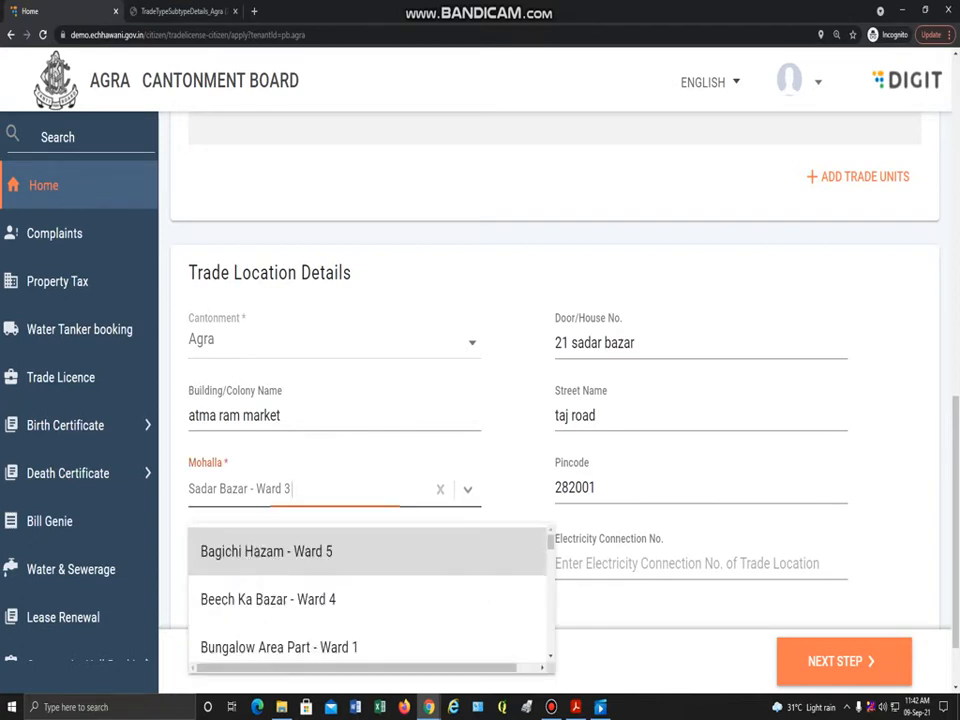
scroll(400, 590, down, 2)
scroll(370, 585, down, 3)
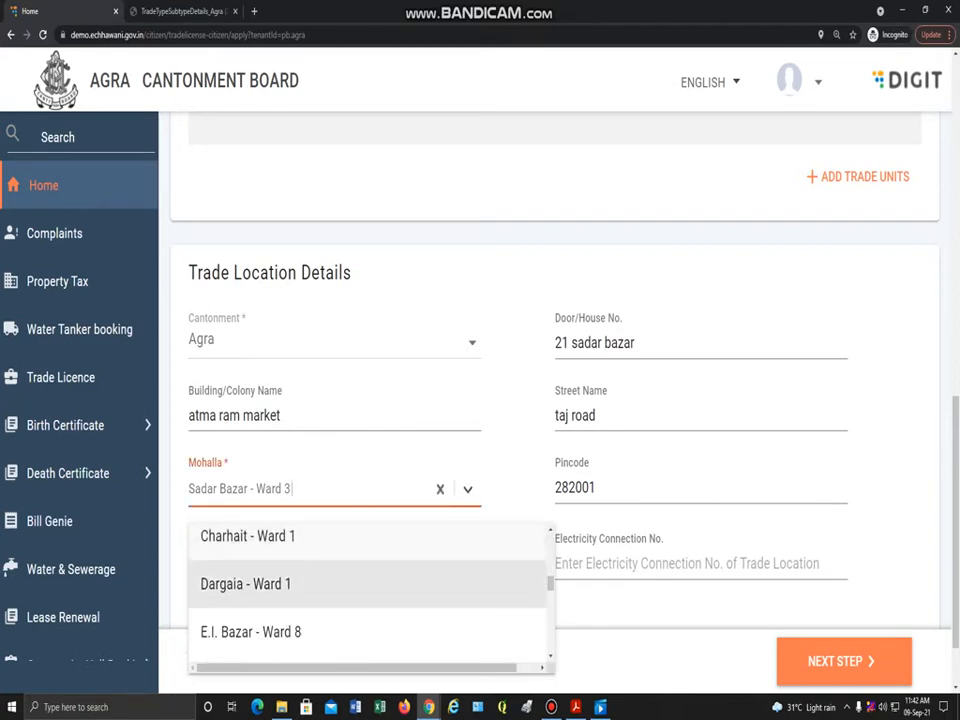
scroll(370, 590, down, 6)
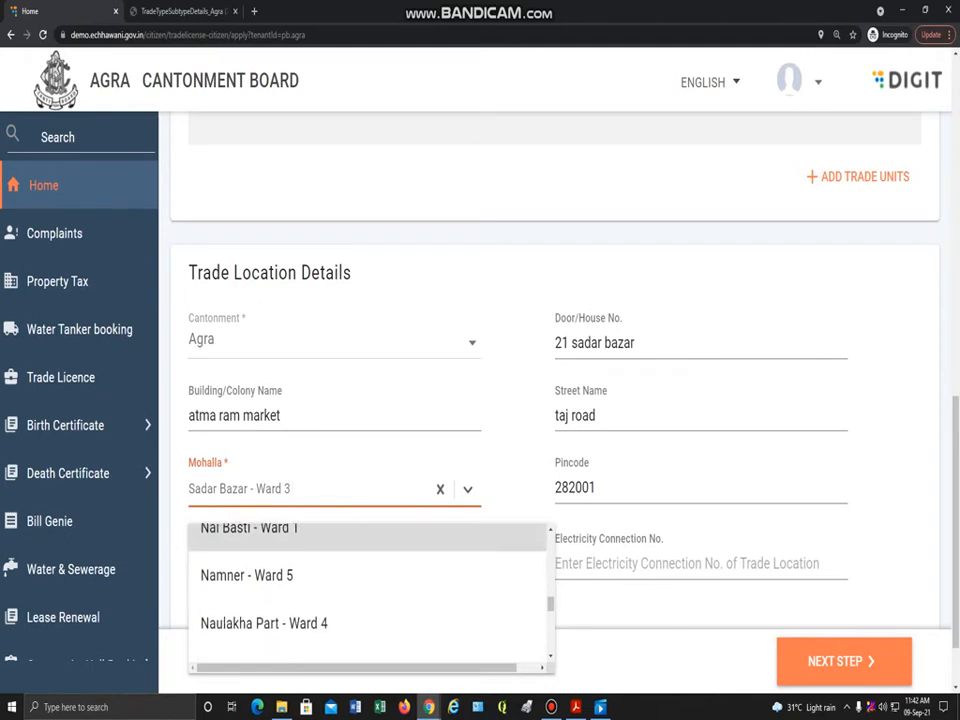
scroll(370, 600, down, 4)
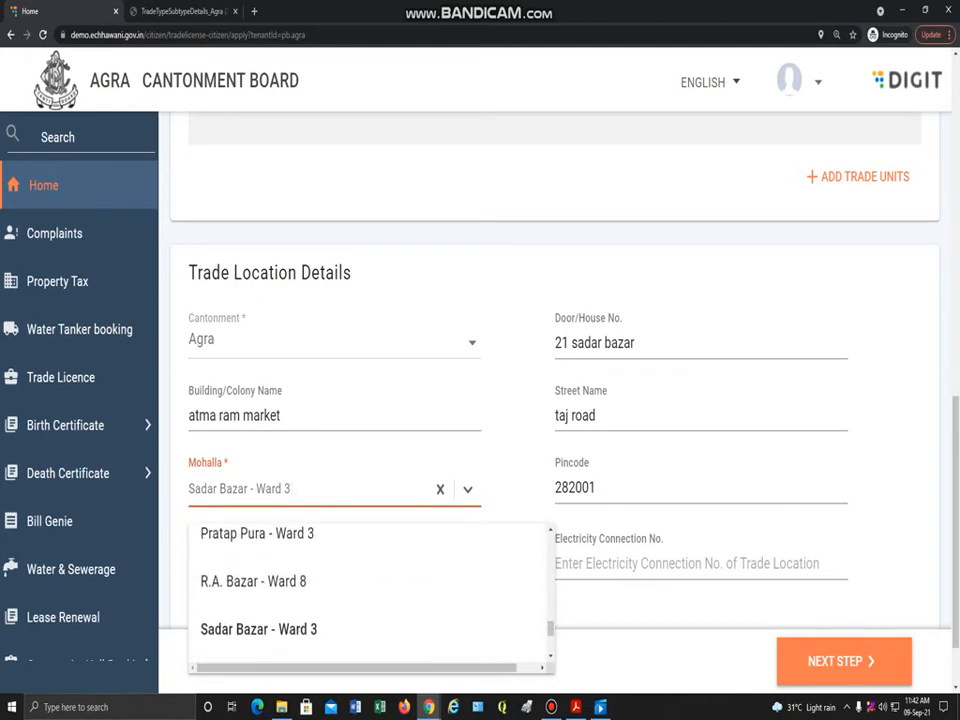
key(Up)
key(Up)
key(Up)
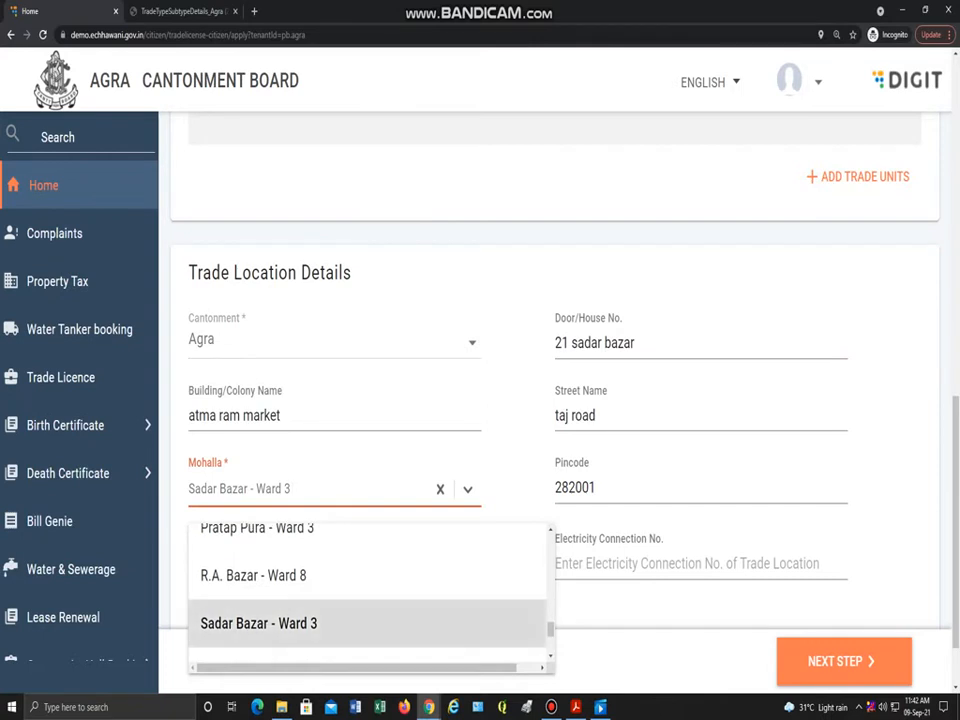
key(Return)
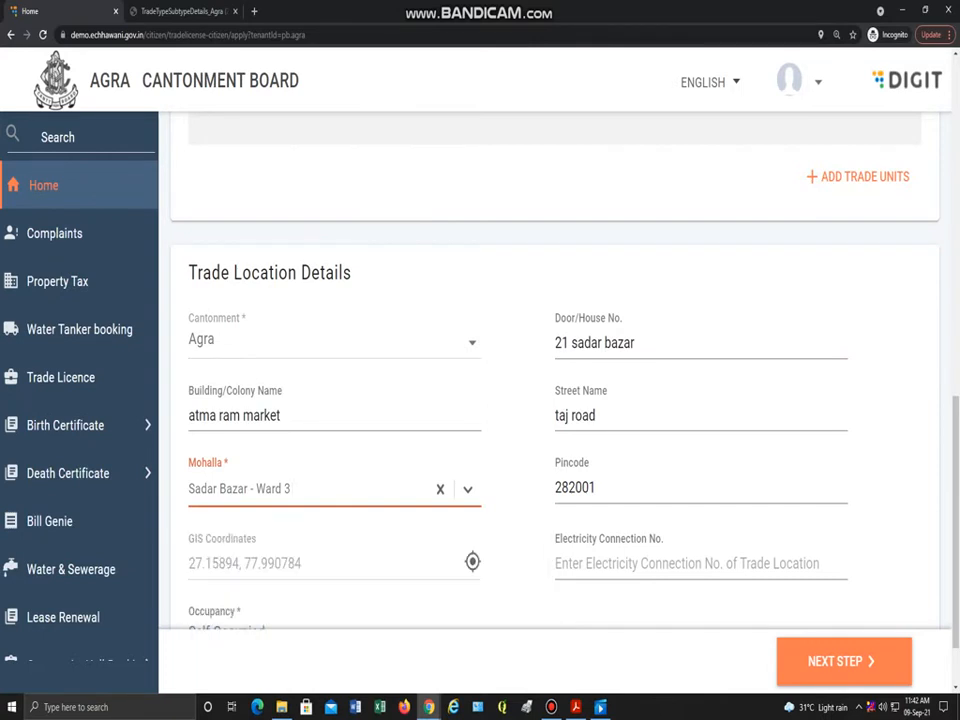
Step: Open the map picker for the trade location and close it without picking a spot
scroll(555, 370, down, 2)
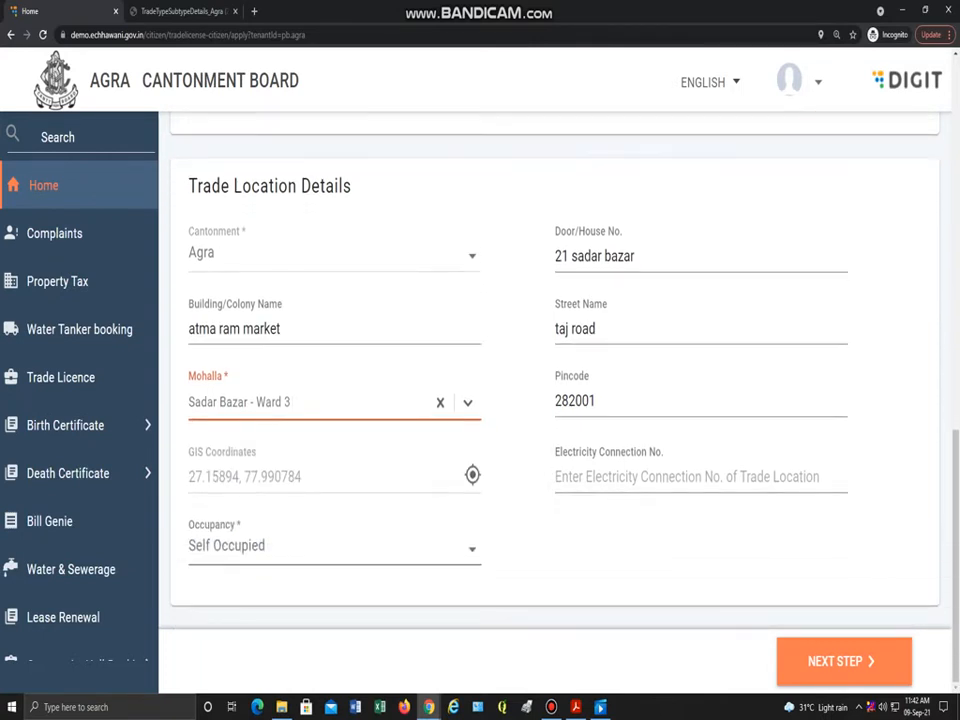
click(473, 475)
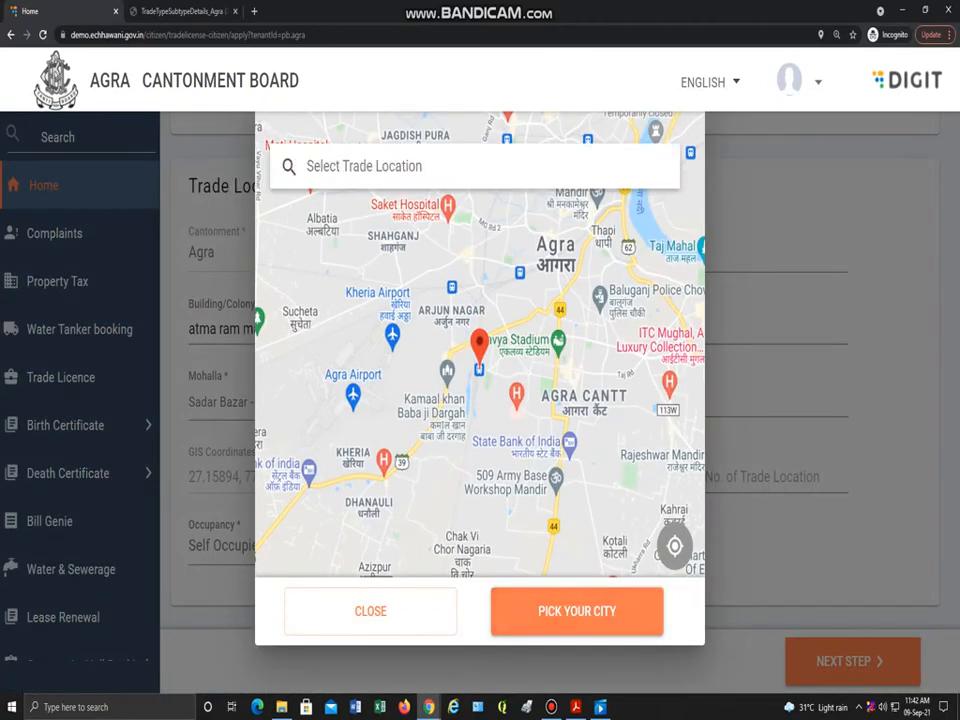
click(370, 611)
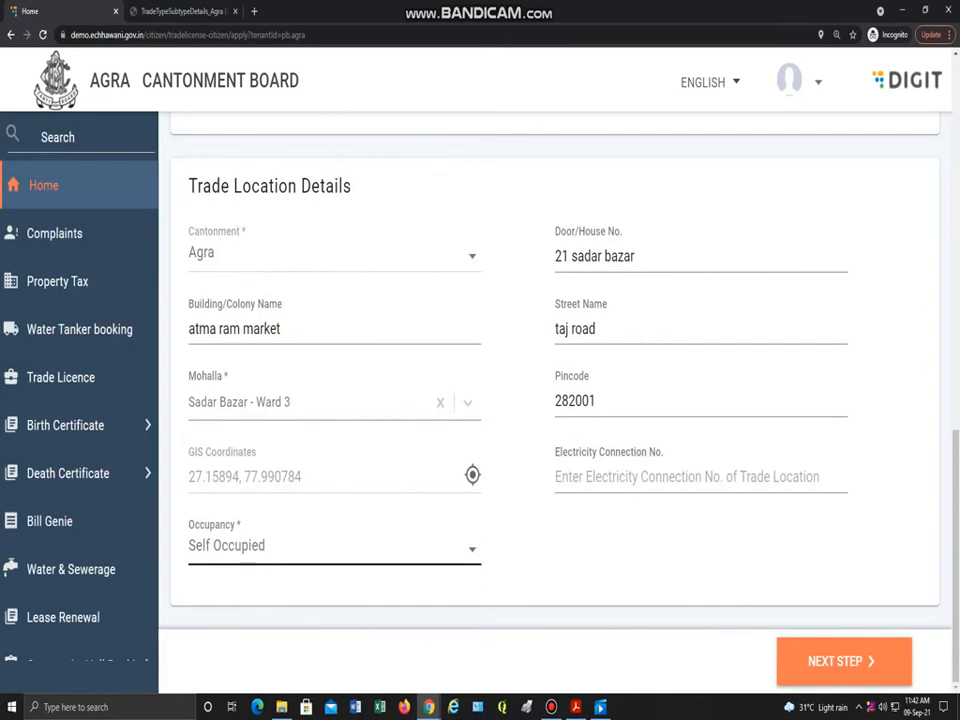
click(700, 477)
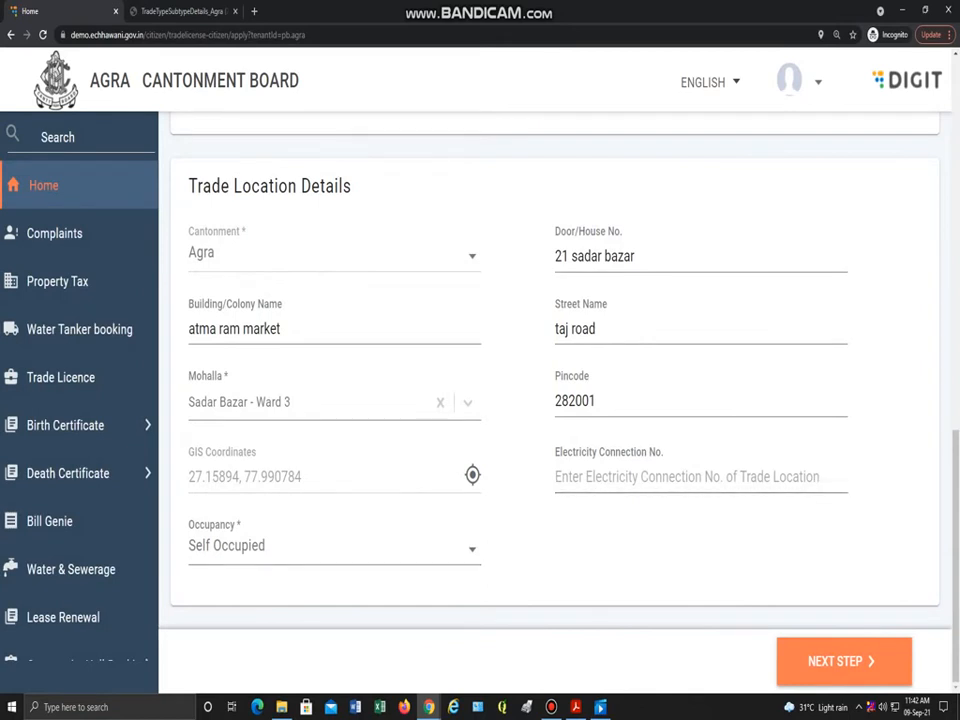
Step: Set Occupancy to Self Occupied and proceed to the Applicant Details step
key(Tab)
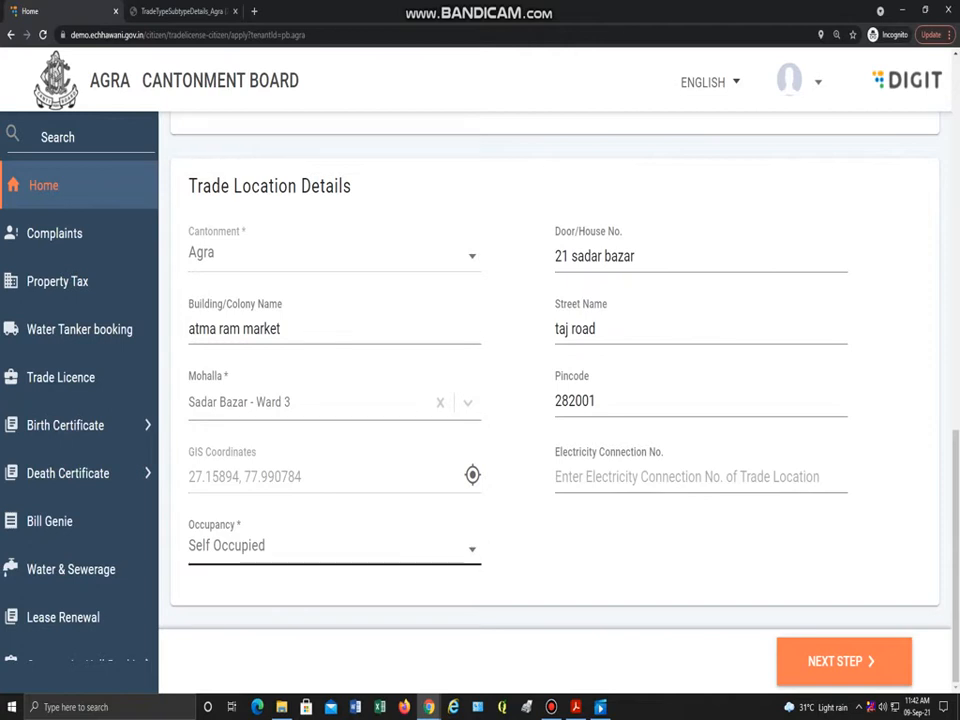
click(334, 547)
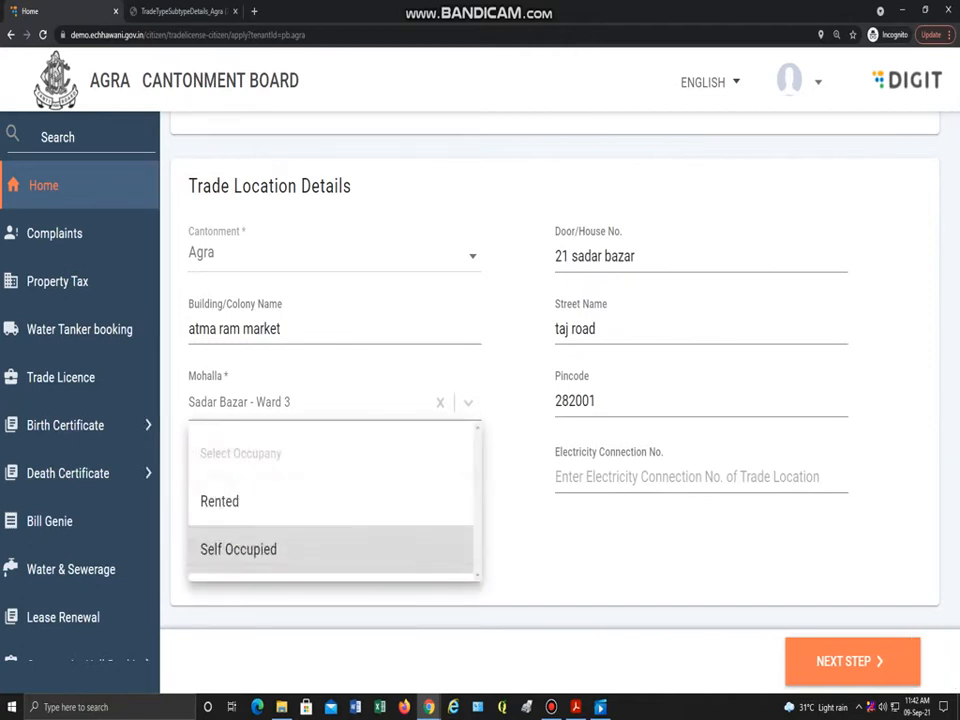
click(334, 547)
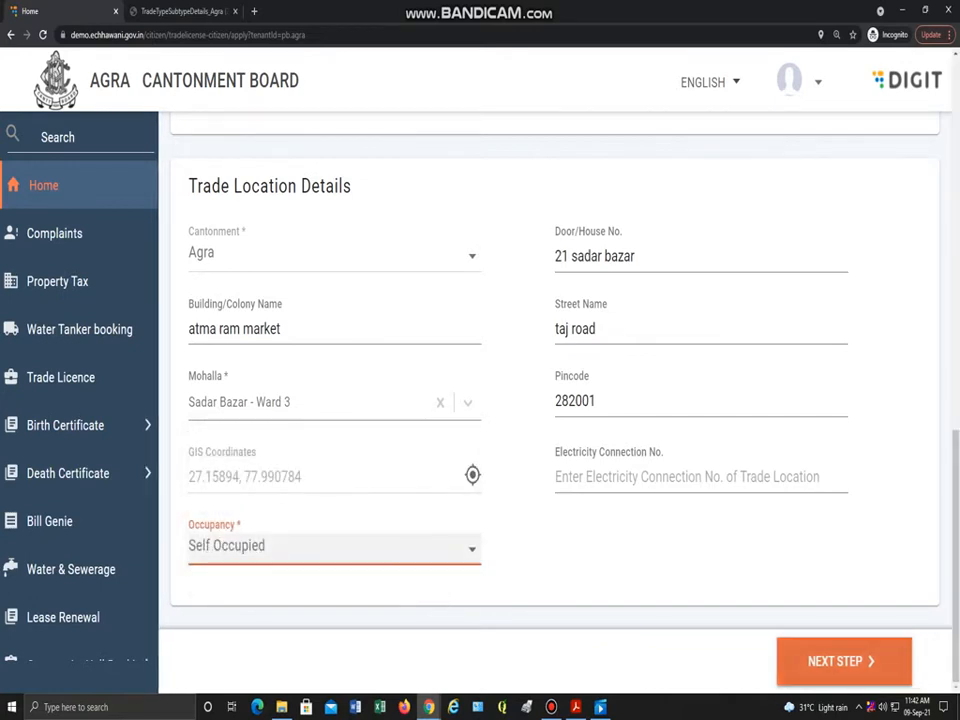
click(852, 661)
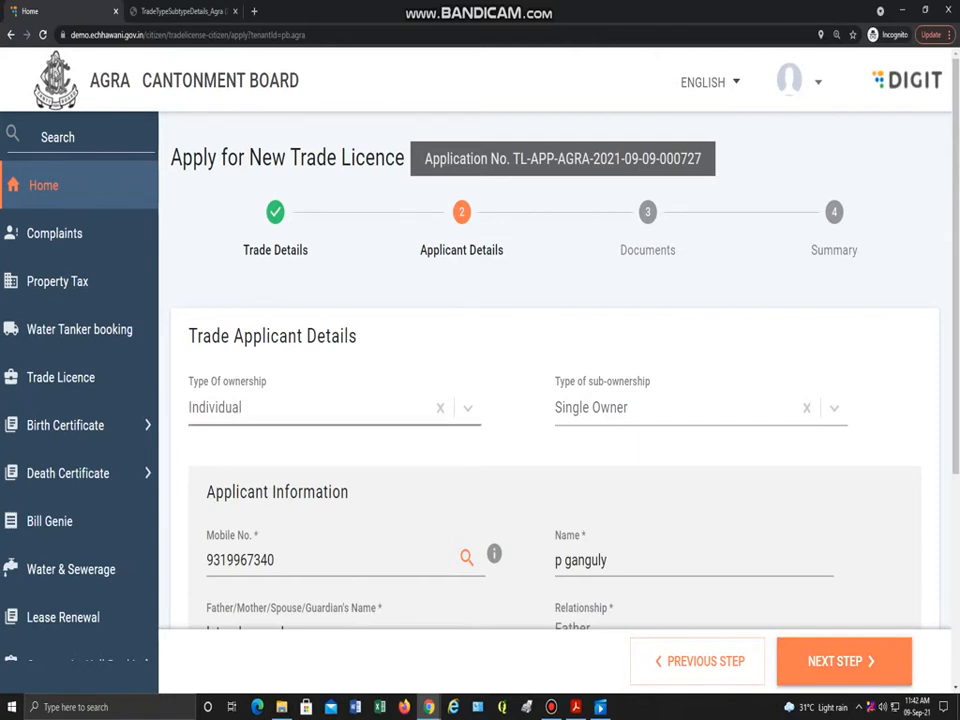
Step: Choose Individual as the ownership type and Single Owner as the sub-ownership
scroll(555, 400, down, 1)
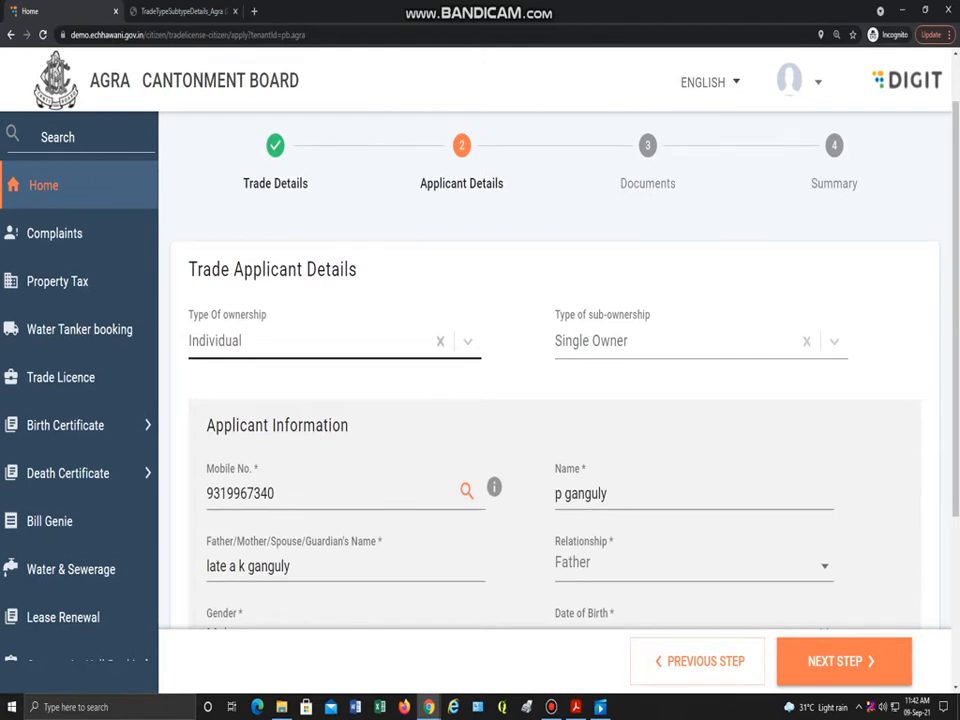
click(468, 342)
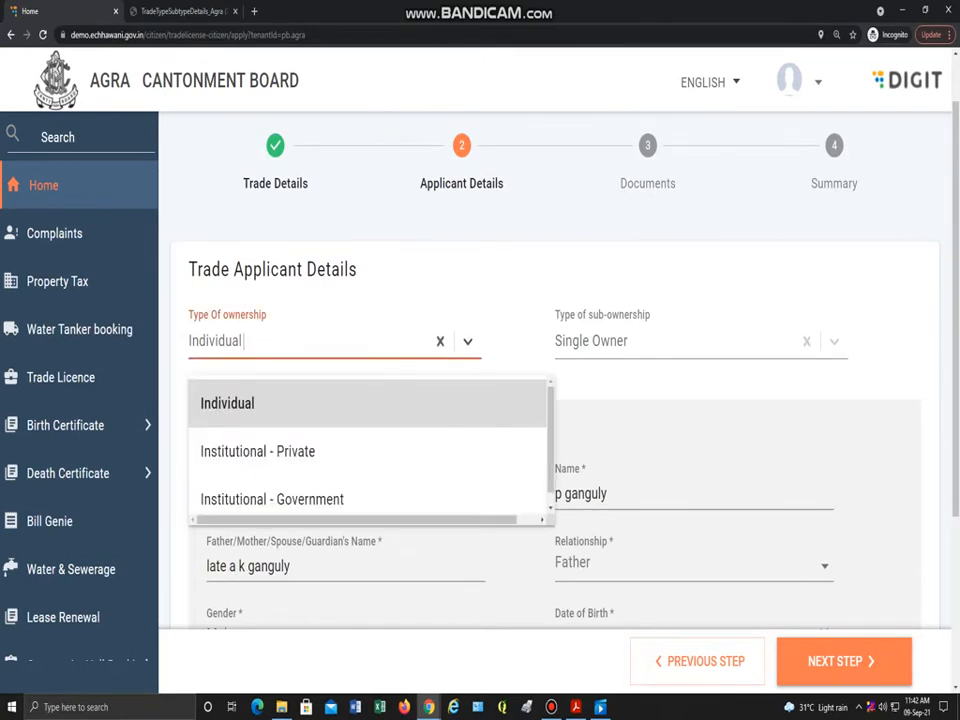
click(232, 400)
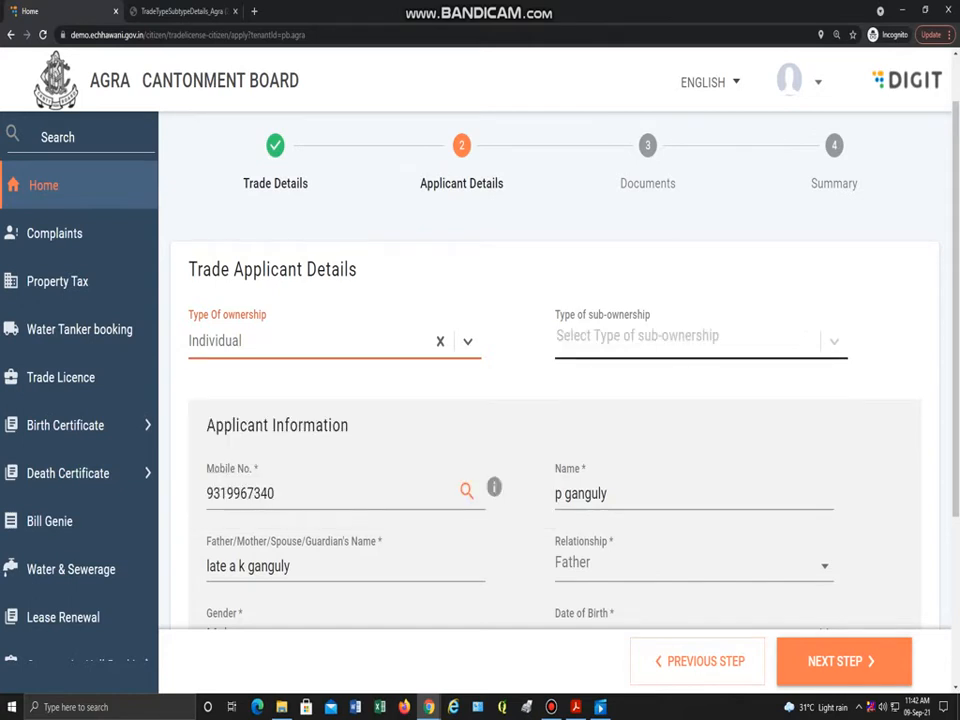
click(834, 342)
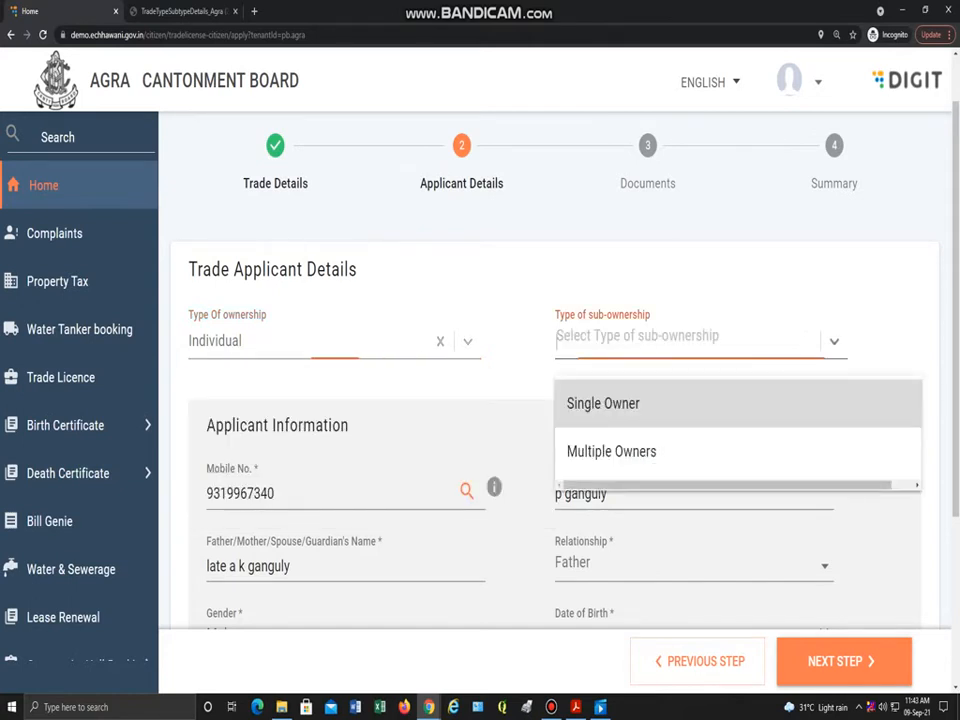
scroll(700, 430, down, 1)
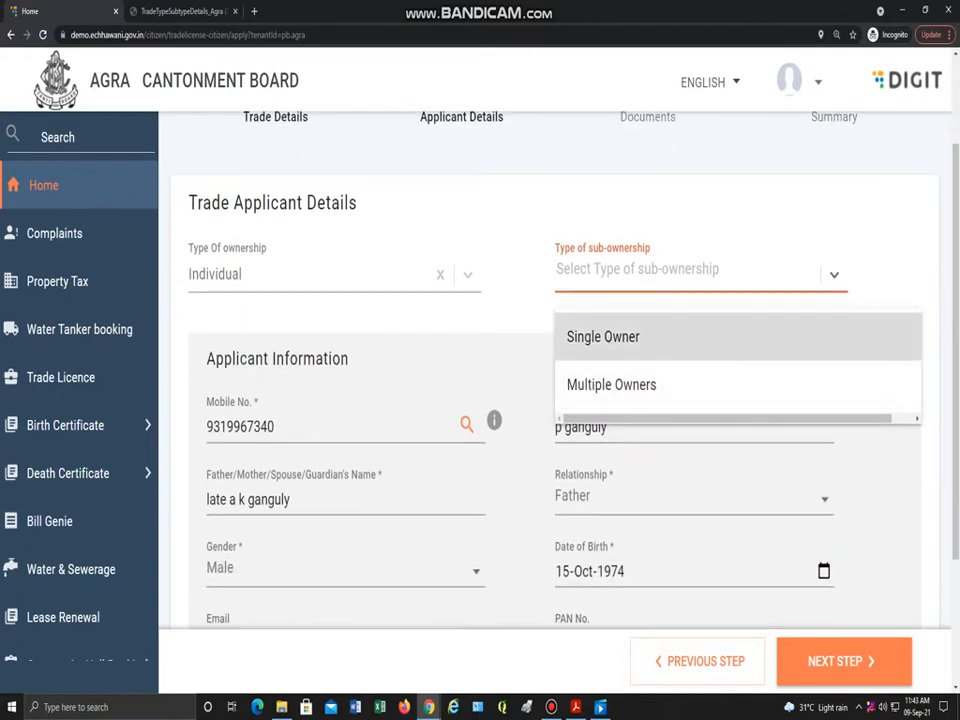
click(608, 339)
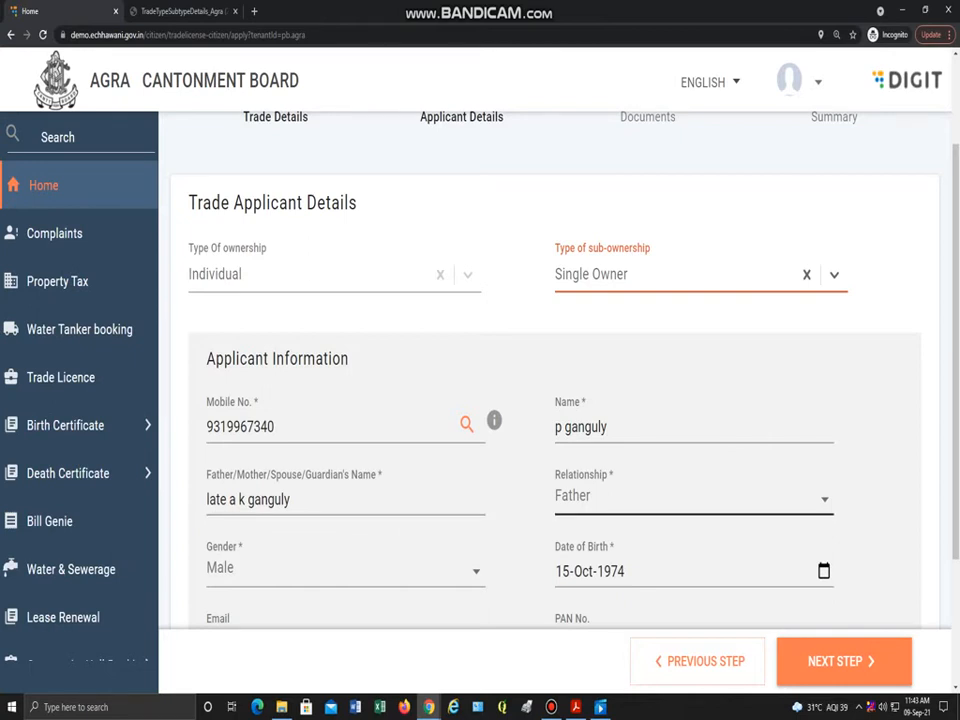
Step: Keep gender Male, set Special Category to None of the above, and continue to Documents
scroll(345, 515, down, 2)
click(345, 437)
click(290, 438)
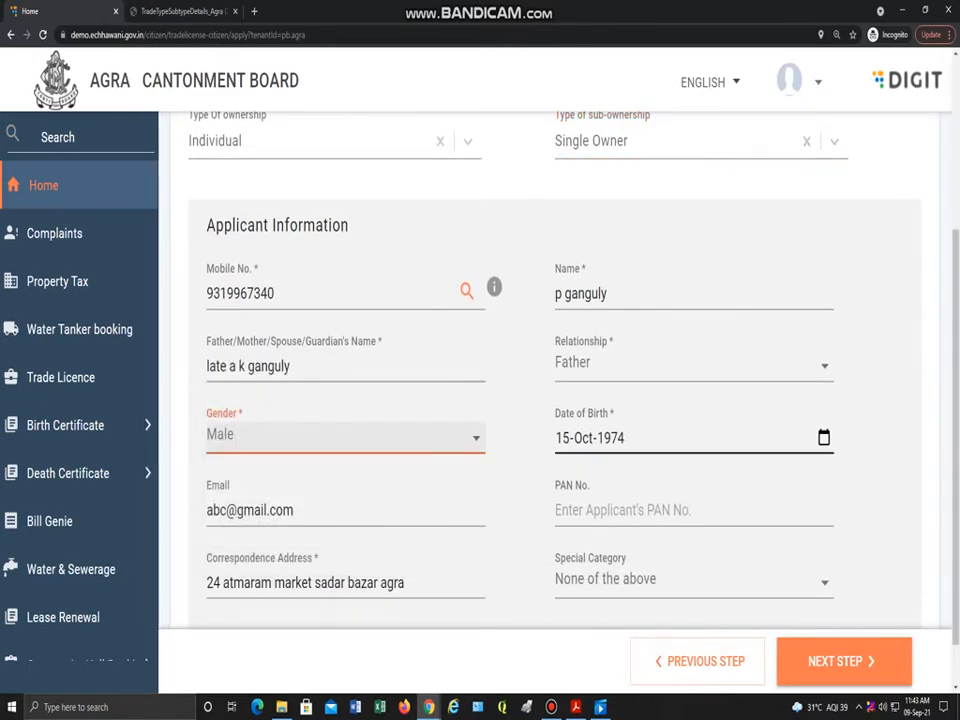
scroll(560, 420, down, 1)
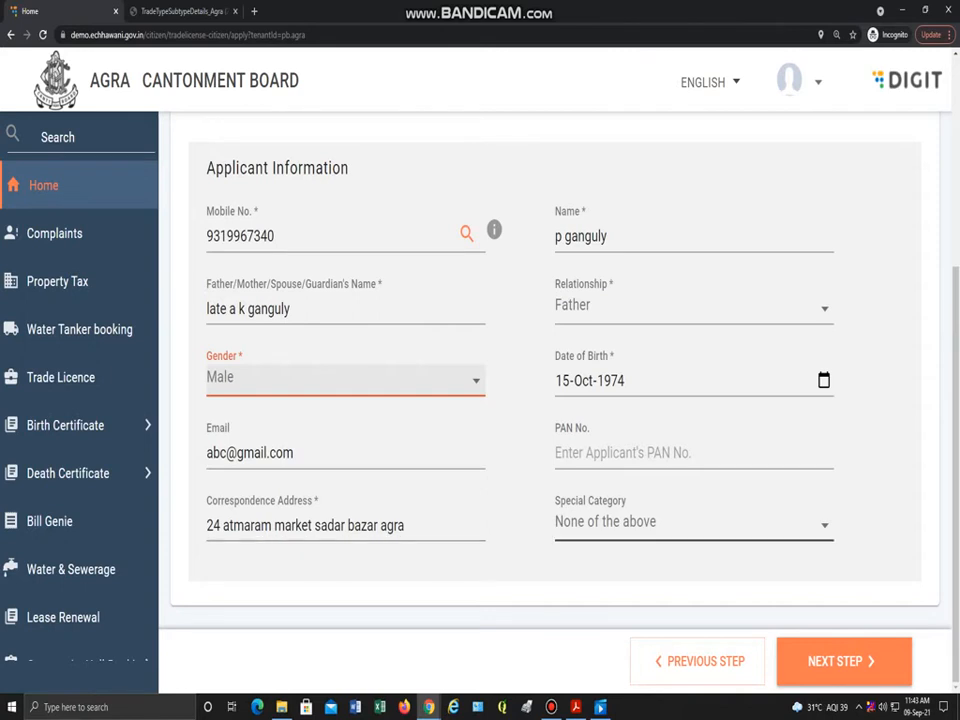
click(694, 523)
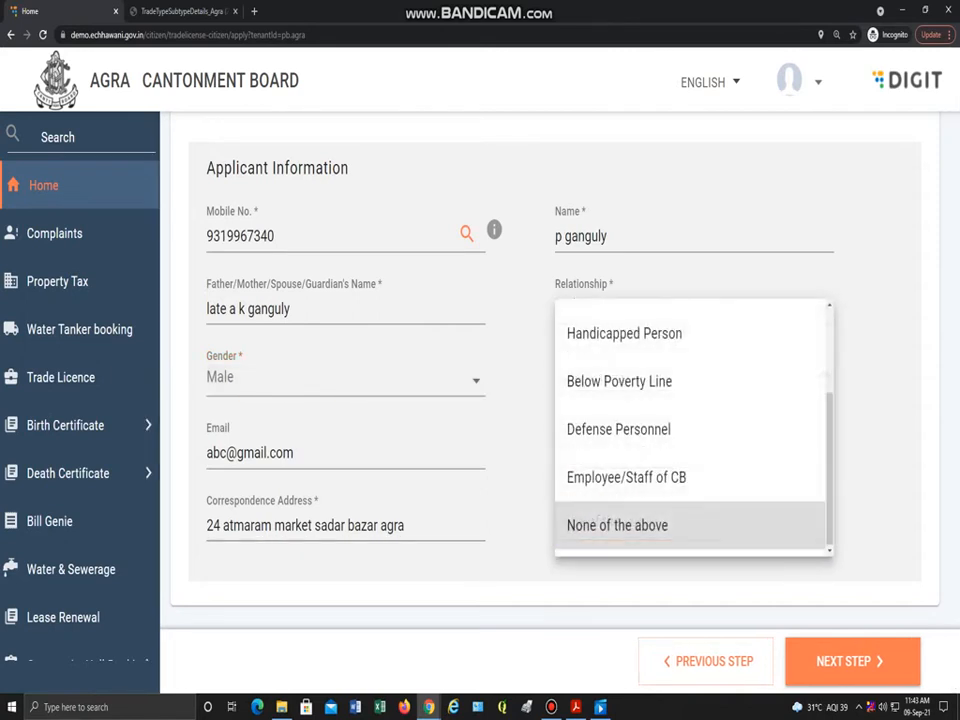
click(612, 528)
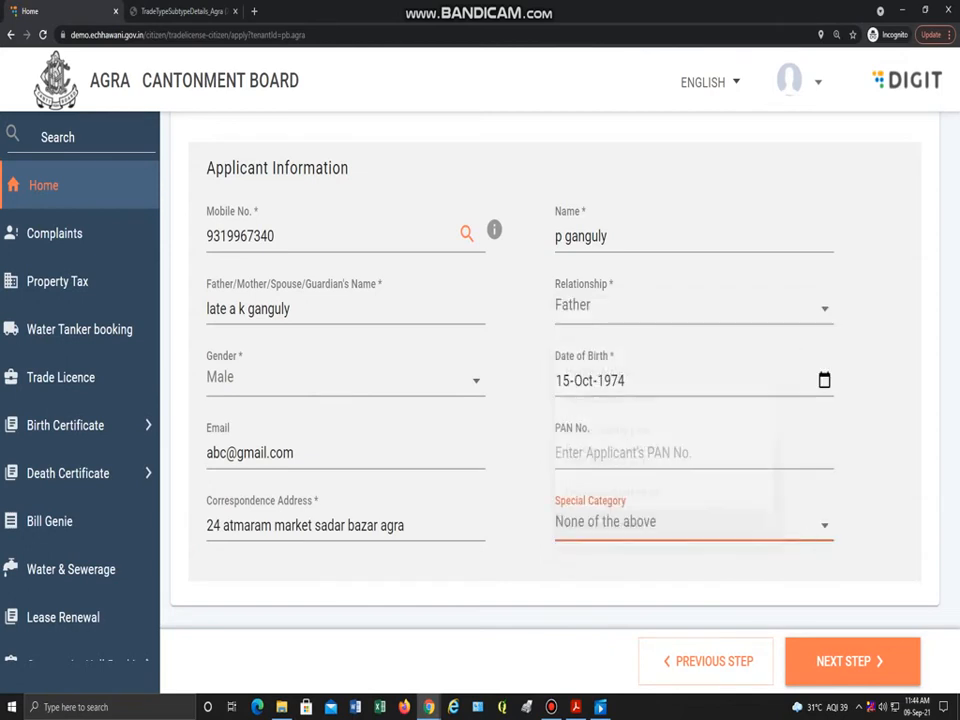
click(852, 661)
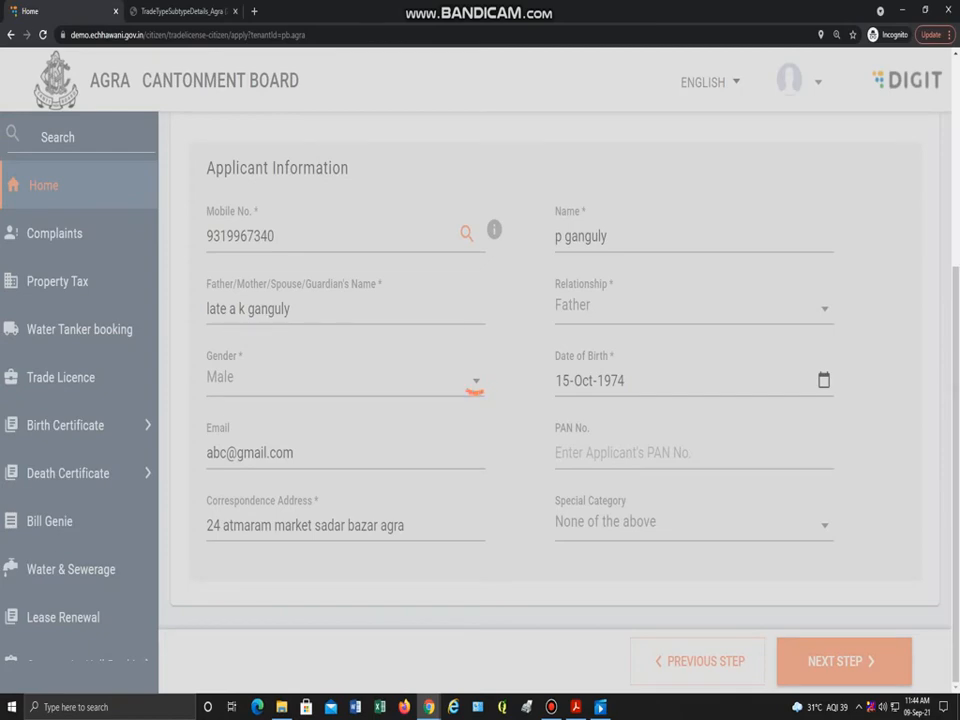
scroll(555, 370, up, 1)
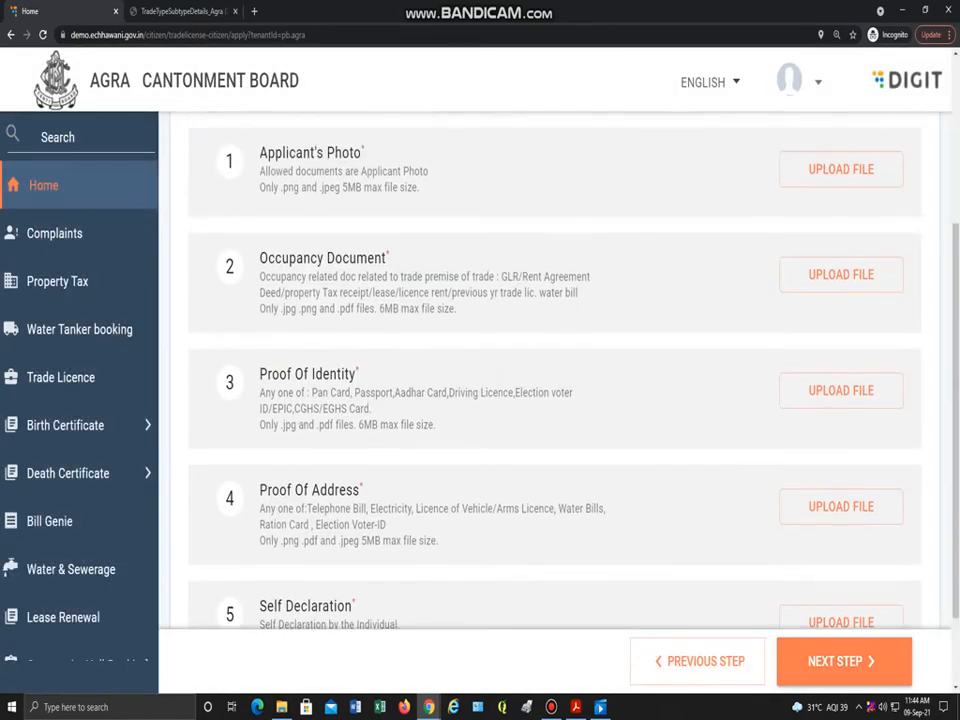
scroll(555, 370, up, 2)
scroll(555, 370, up, 1)
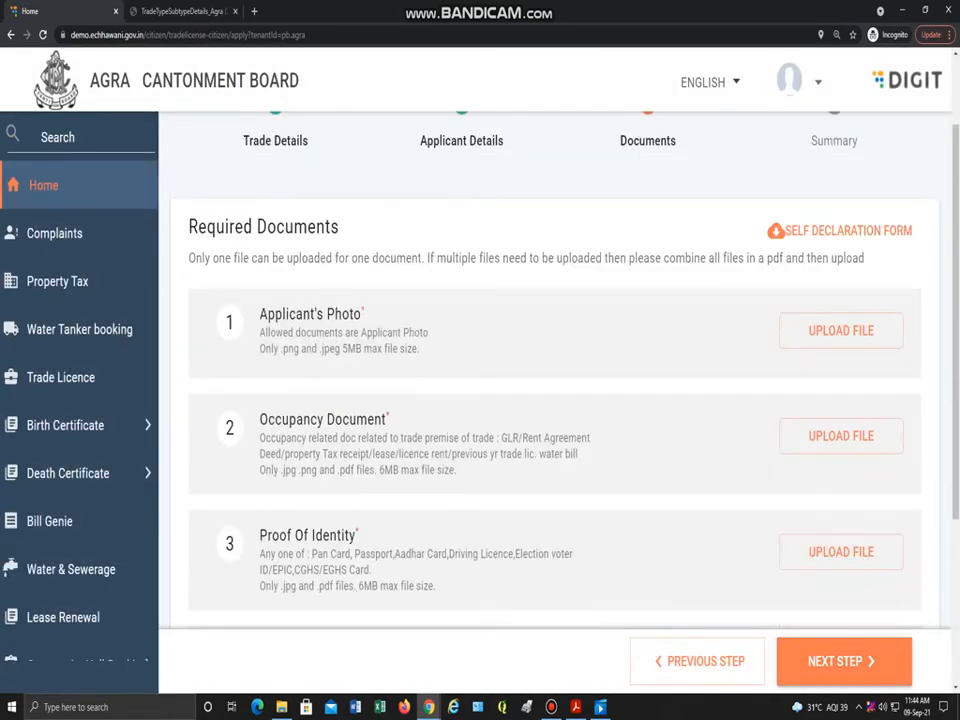
scroll(555, 370, up, 2)
scroll(555, 370, up, 1)
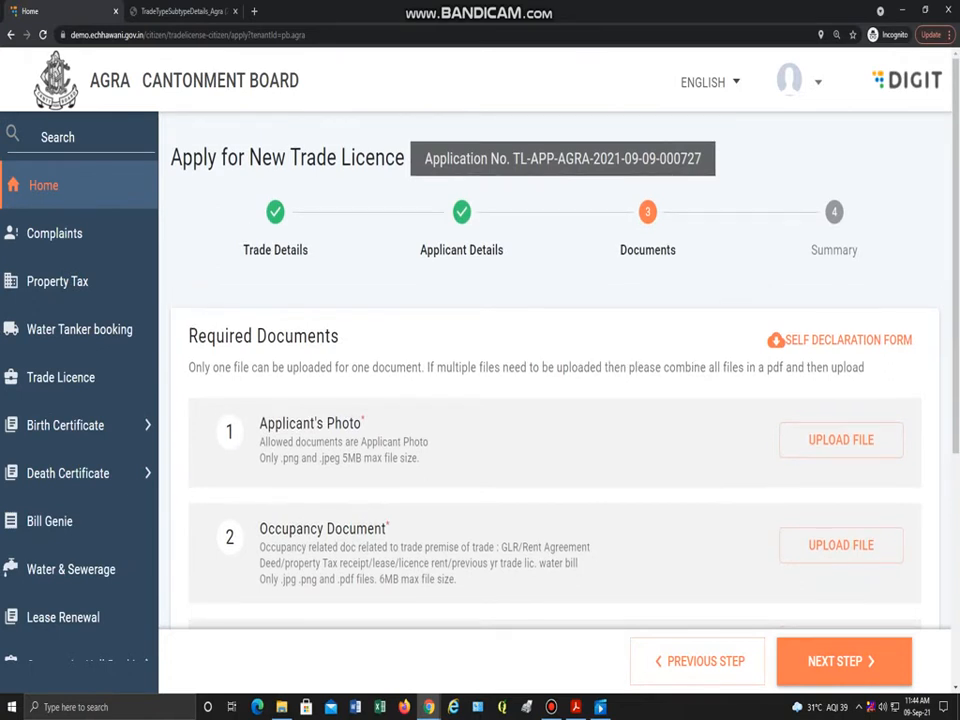
scroll(555, 400, down, 5)
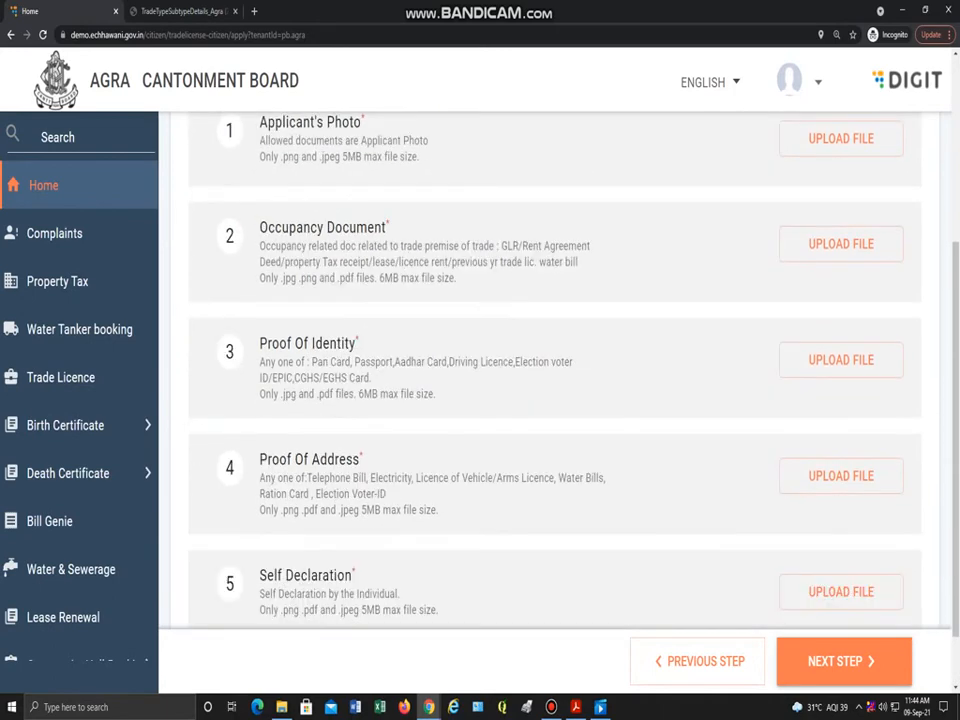
scroll(555, 400, up, 2)
scroll(555, 400, down, 1)
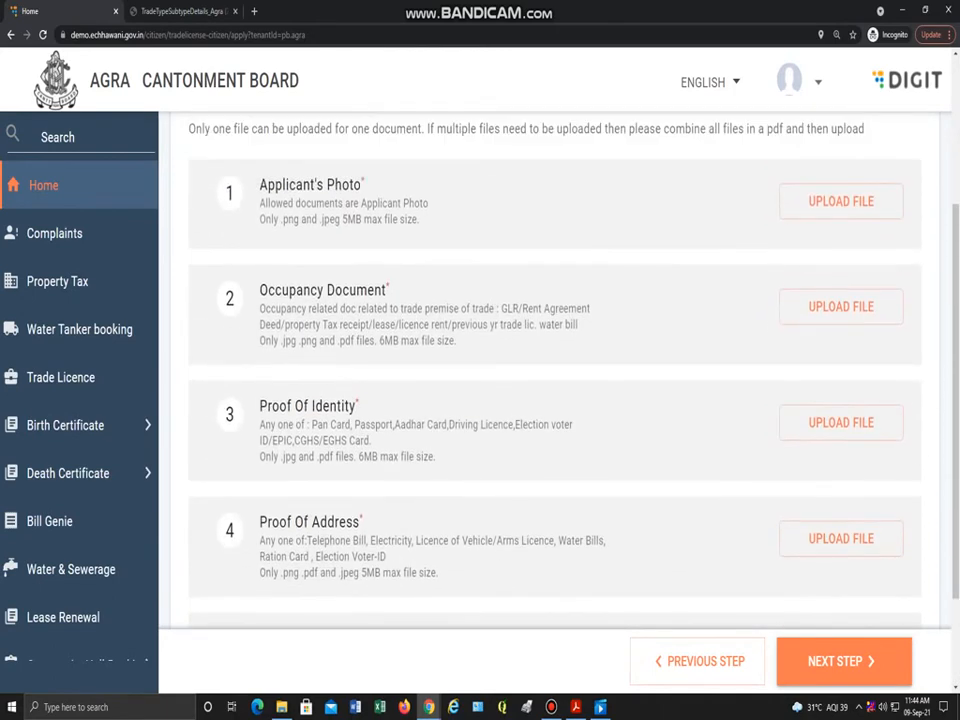
scroll(555, 400, up, 1)
scroll(555, 400, up, 1)
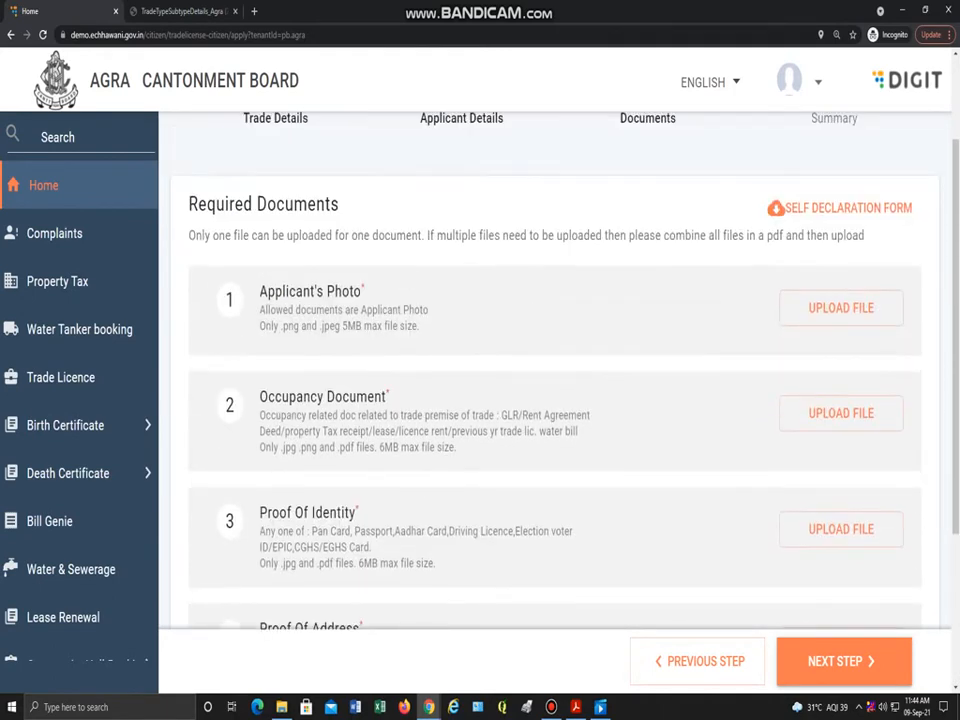
scroll(555, 400, up, 1)
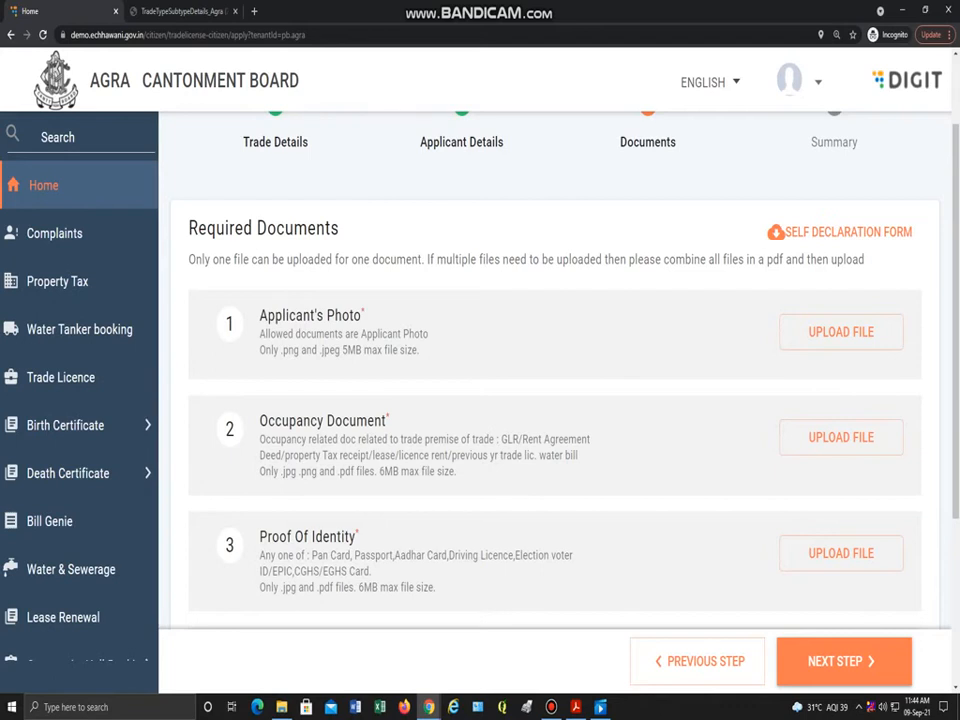
scroll(555, 400, down, 1)
scroll(555, 400, down, 1)
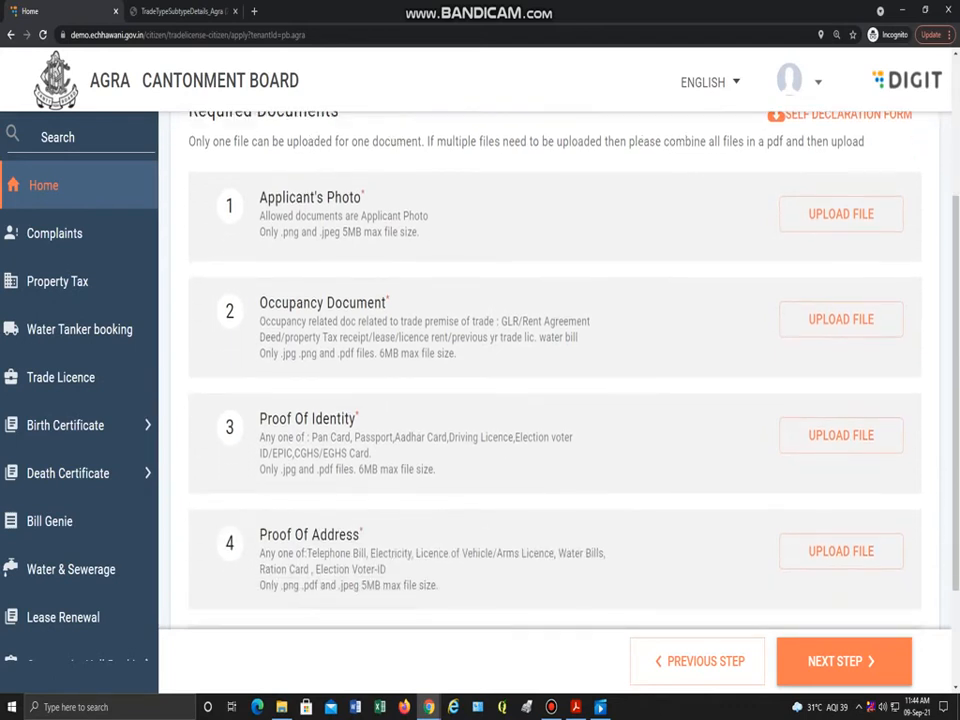
scroll(555, 400, down, 1)
scroll(555, 400, down, 1)
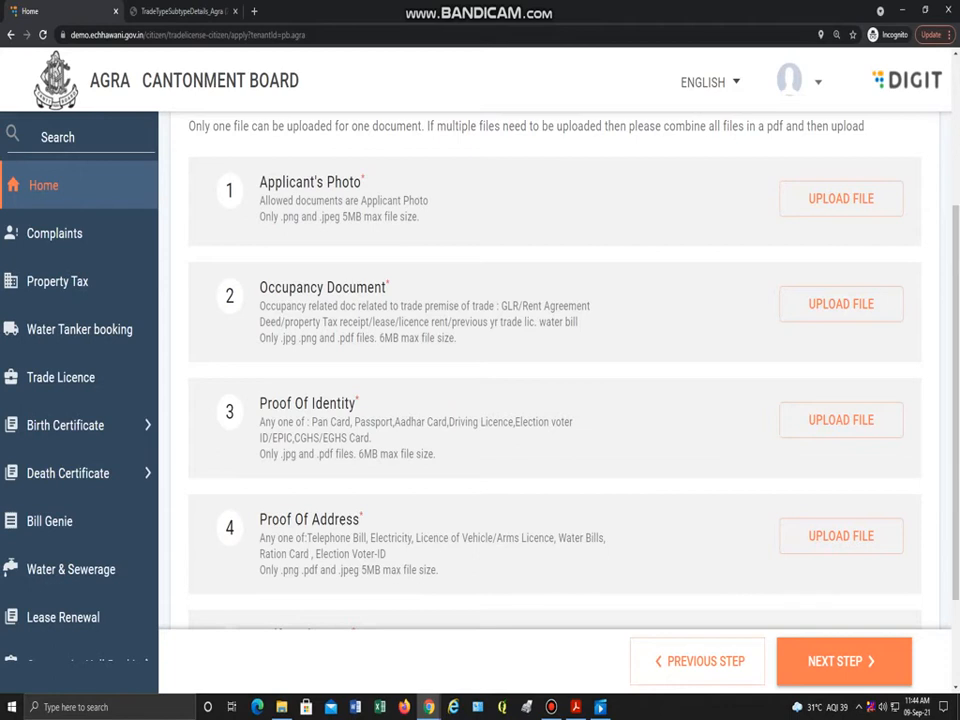
scroll(555, 390, down, 2)
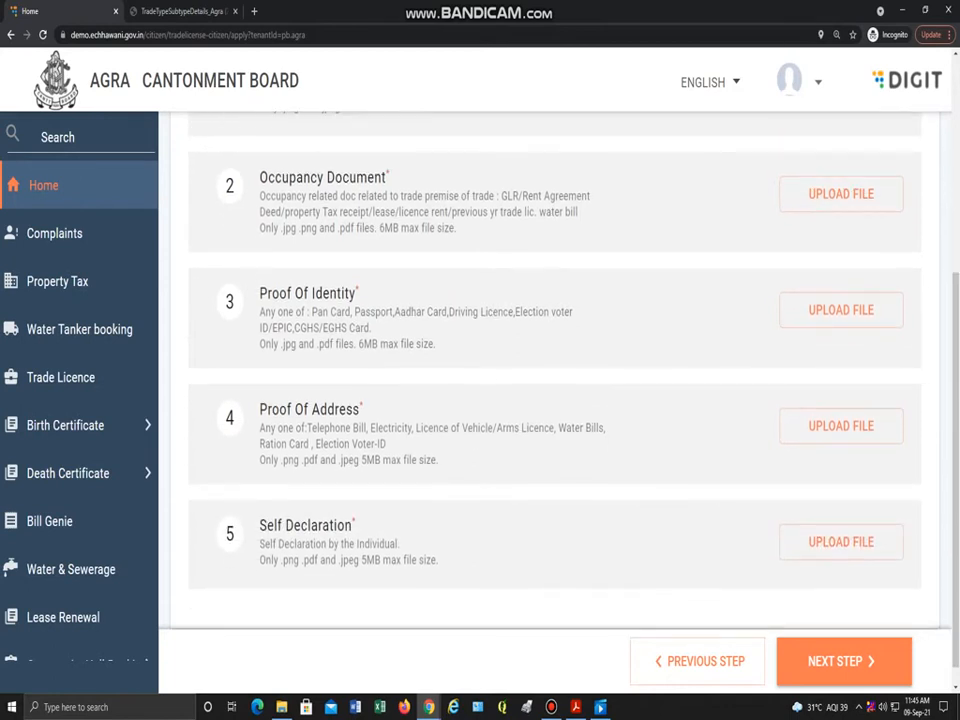
scroll(555, 370, down, 1)
scroll(555, 370, down, 1)
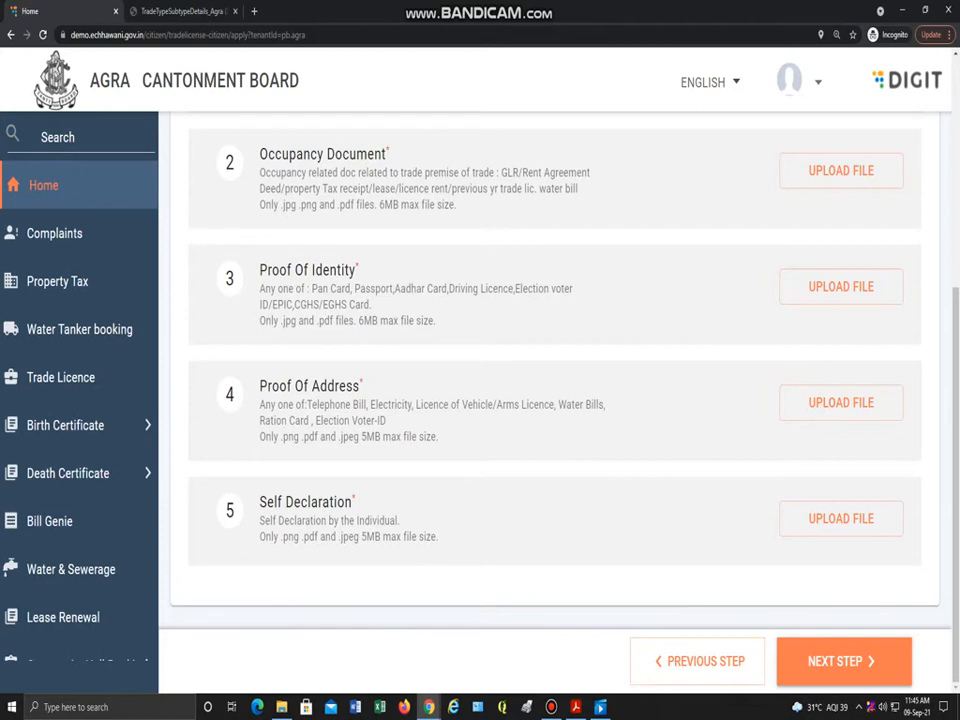
scroll(555, 400, up, 3)
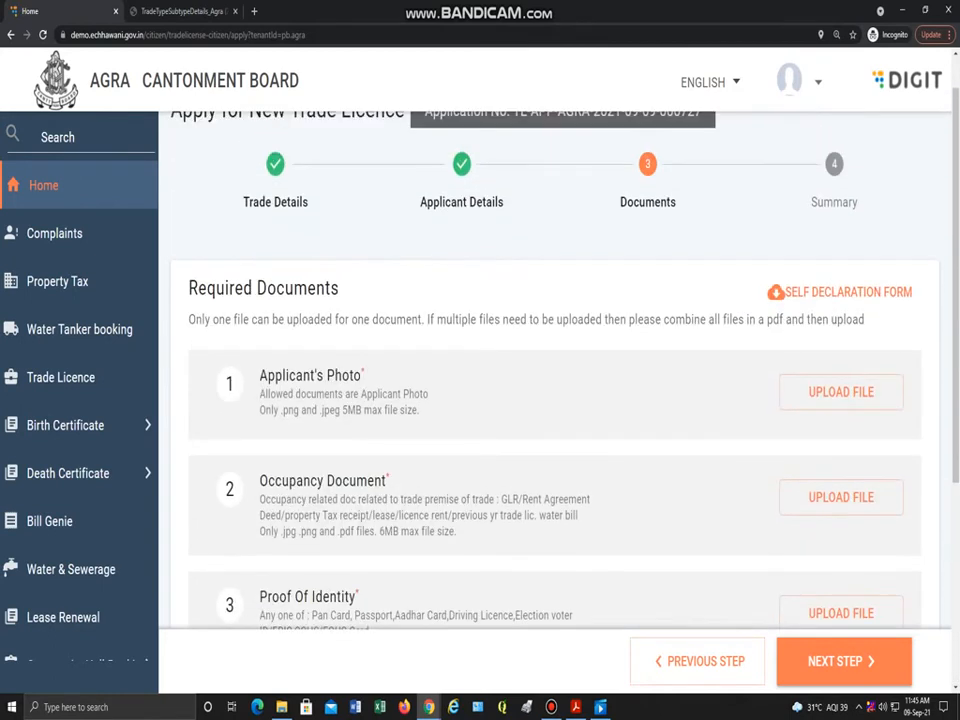
scroll(555, 400, up, 1)
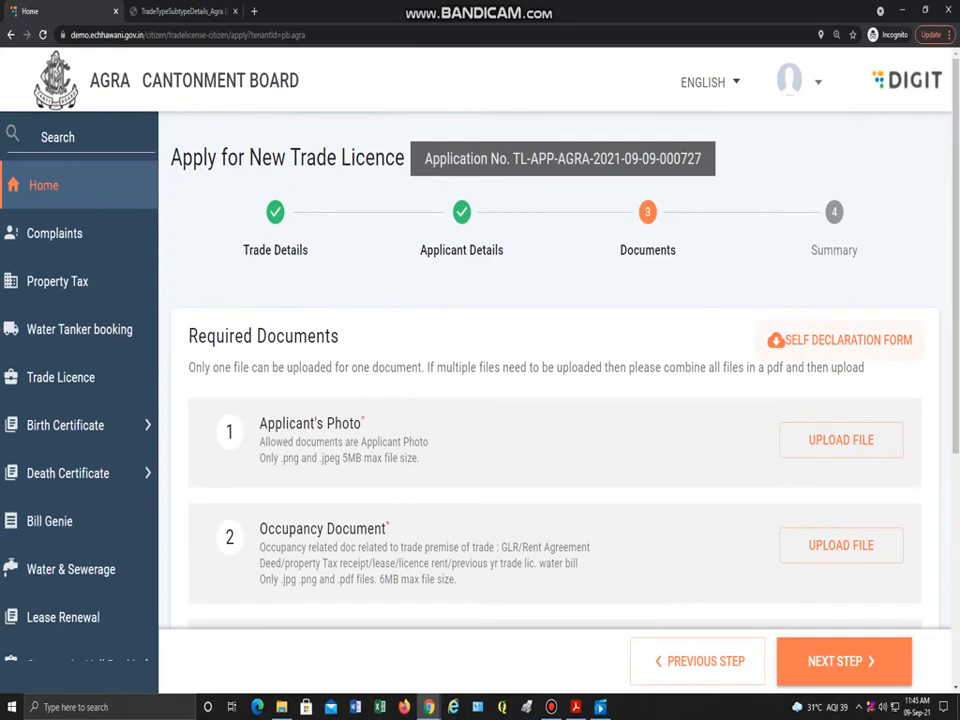
Step: Download the Self Declaration Form and show it in the Downloads folder
click(840, 340)
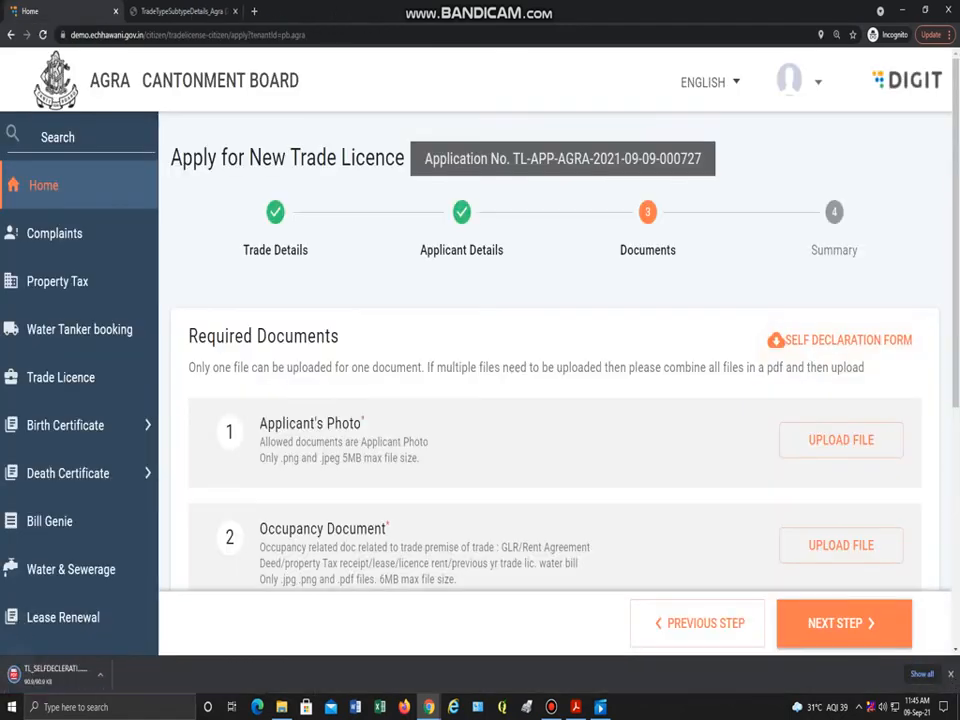
click(105, 675)
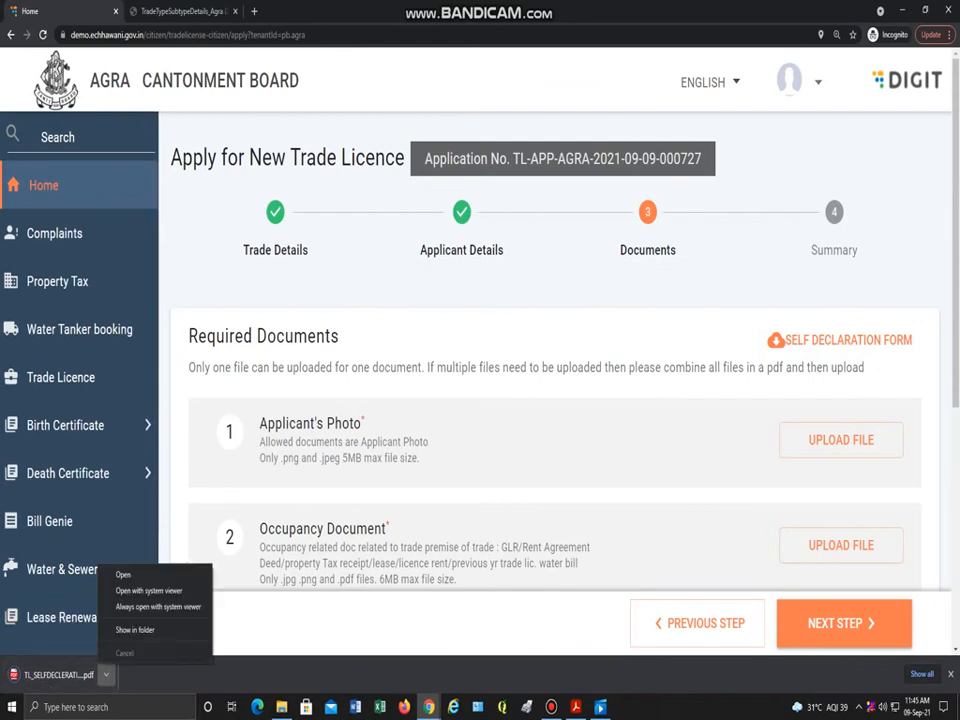
click(134, 630)
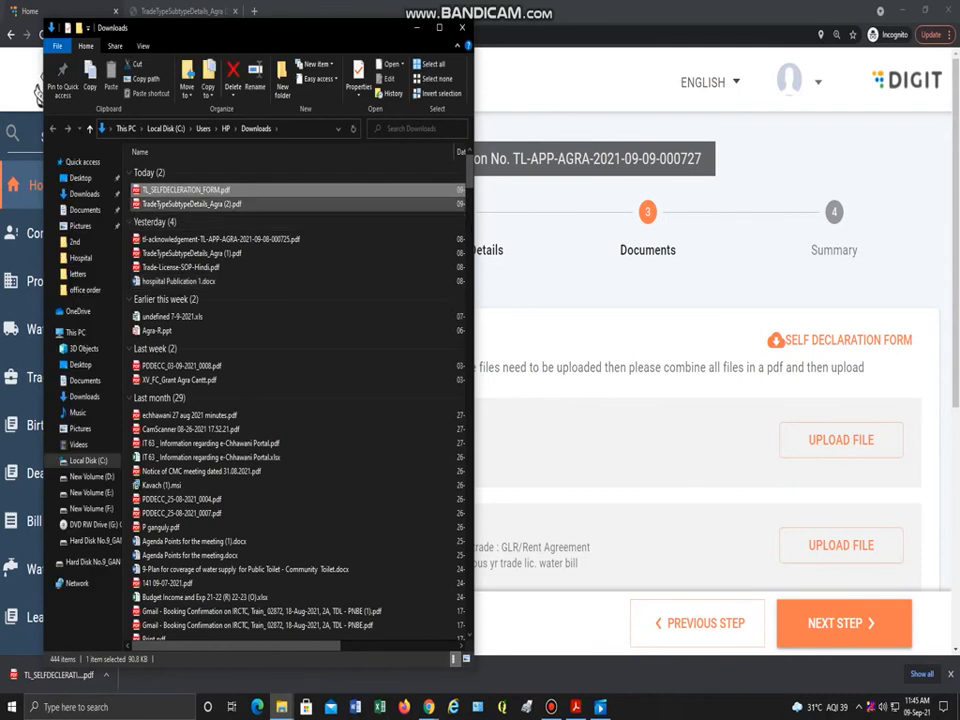
Step: Open TL_SELFDECLERATION_FORM.pdf with Adobe Acrobat Reader DC
right_click(182, 190)
mouse_move(300, 242)
click(430, 243)
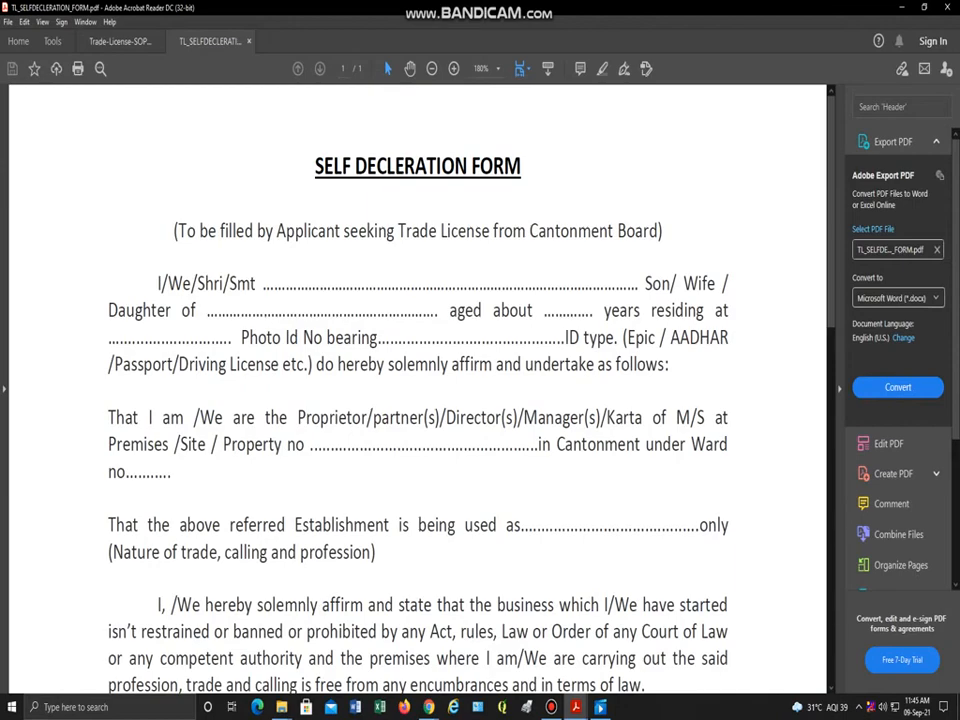
Step: Scroll down through the self-declaration form's affirmations and back up to the top
scroll(418, 390, down, 10)
scroll(418, 390, down, 3)
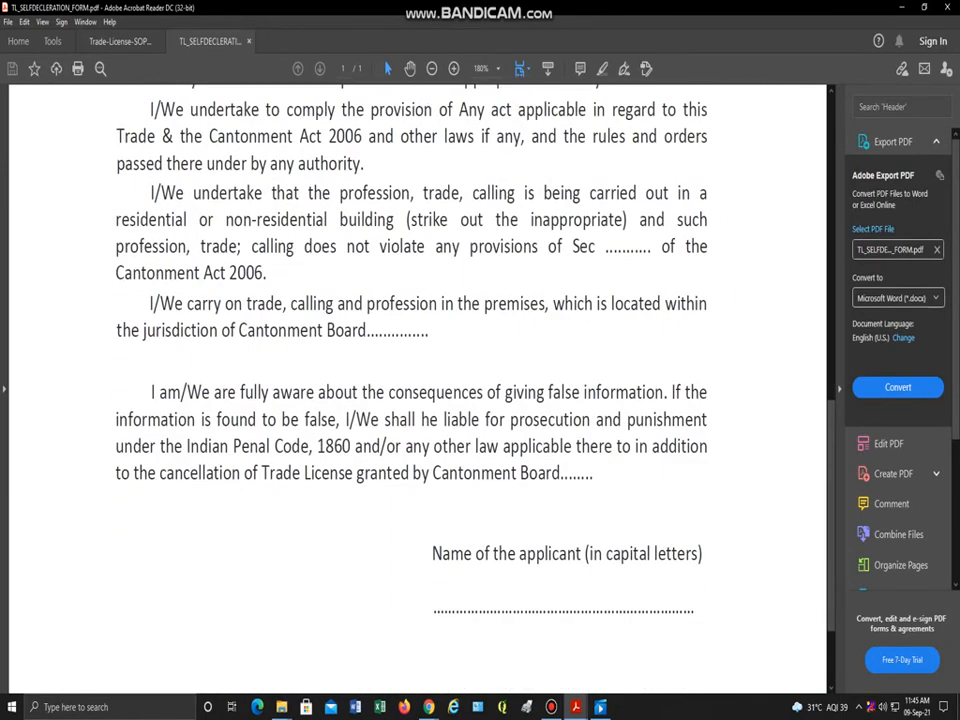
scroll(418, 390, down, 1)
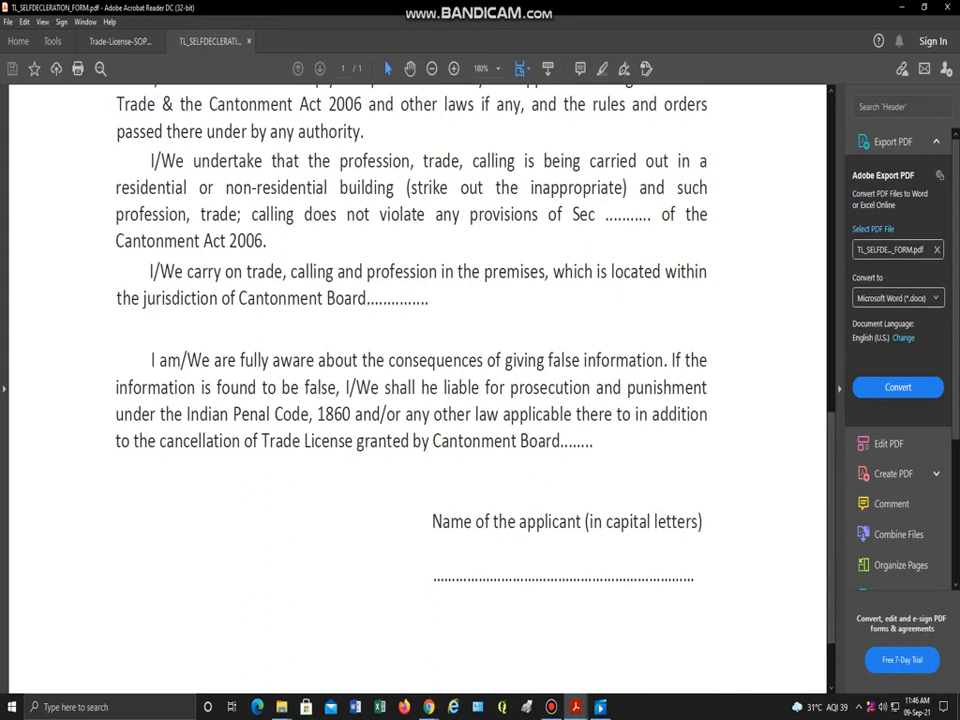
scroll(418, 385, up, 6)
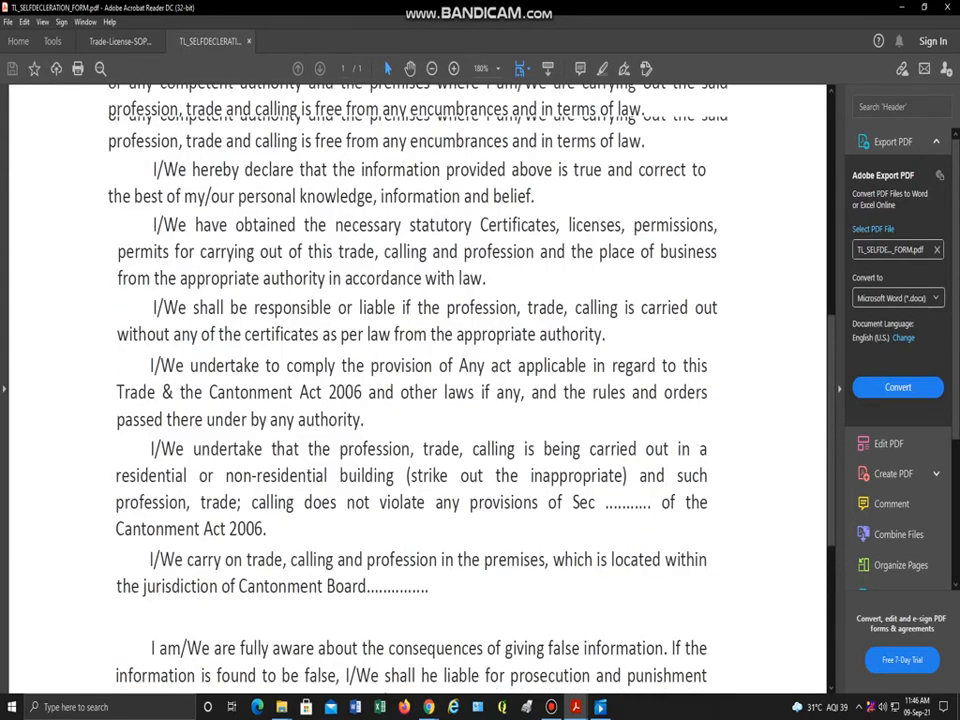
scroll(418, 385, up, 1)
Step: Switch back to the Chrome window and scroll down to the Required Documents list
mouse_move(428, 707)
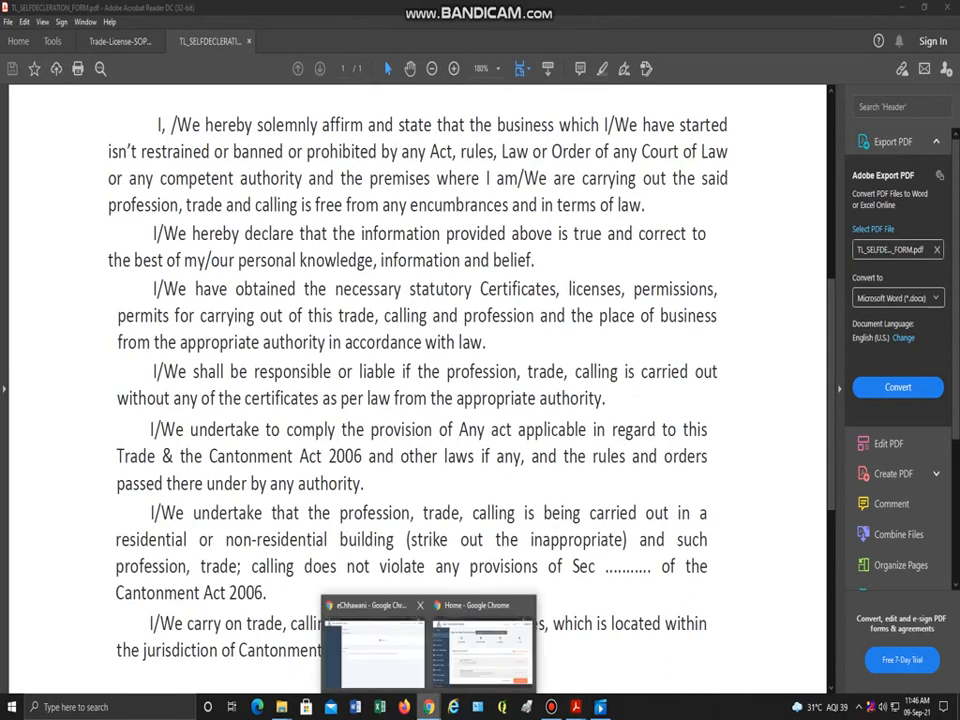
click(480, 650)
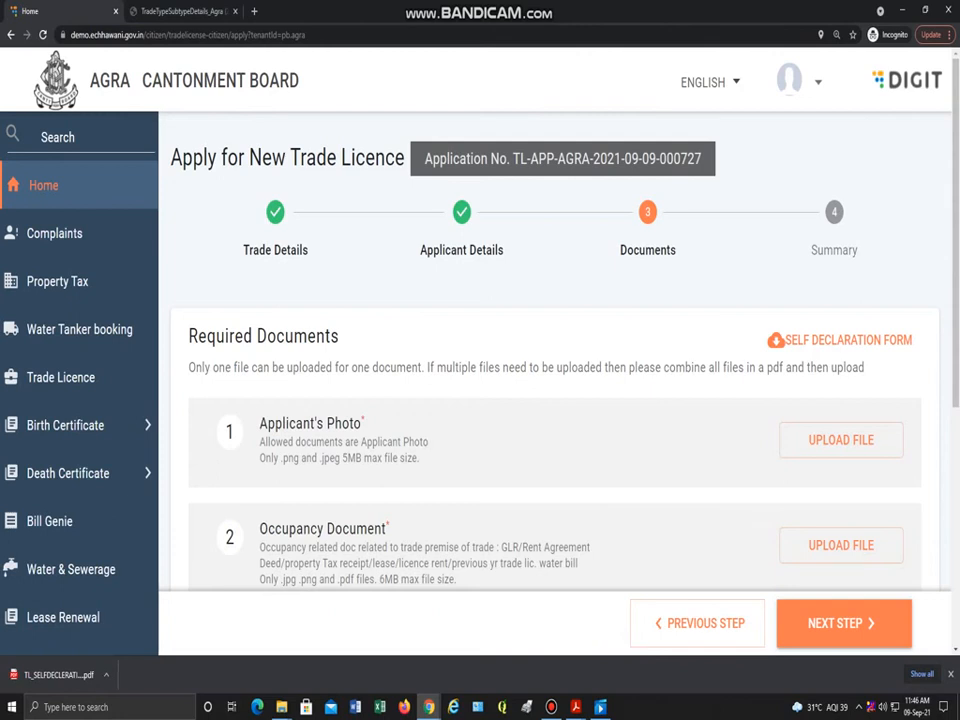
scroll(555, 400, down, 1)
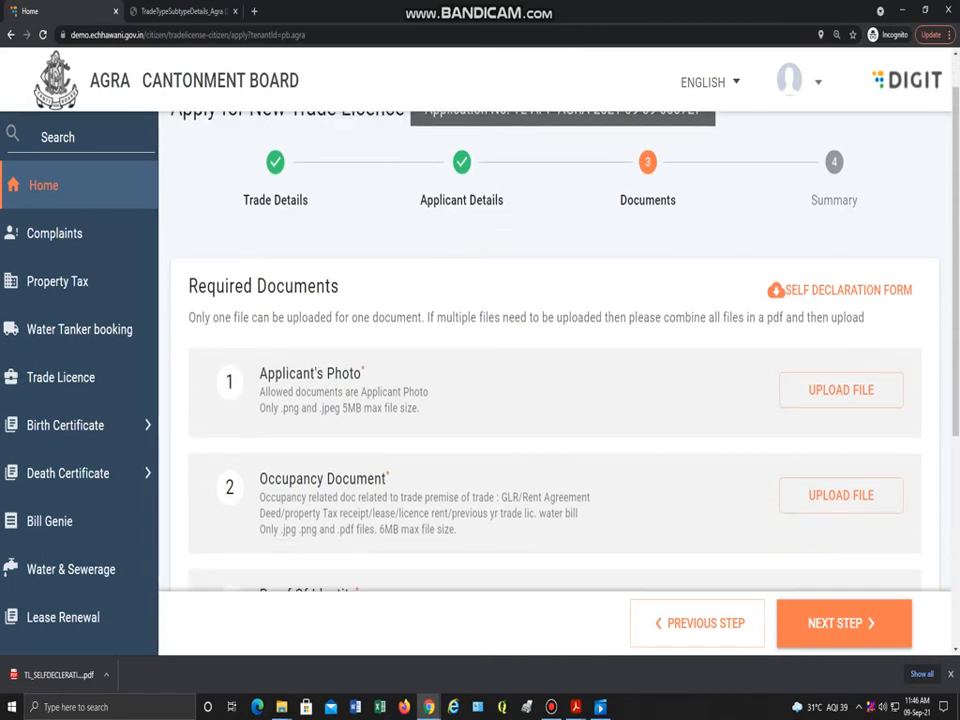
scroll(555, 400, down, 1)
scroll(555, 400, down, 1)
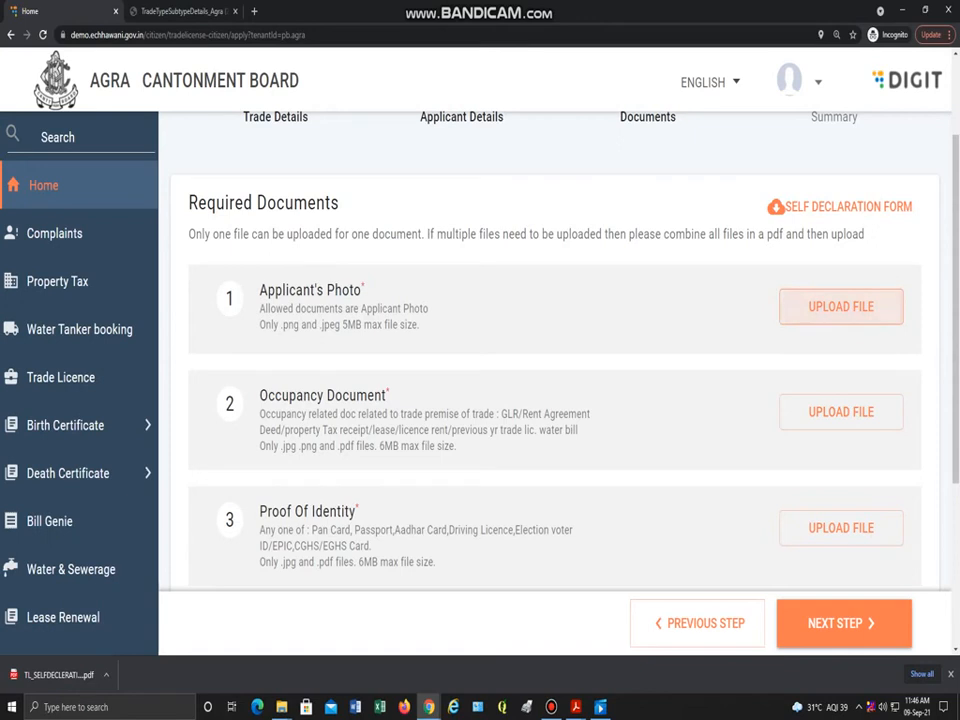
Step: Upload ProofOfAddress.png from Trade License > Citizen Document Demo as the Applicant's Photo
click(841, 306)
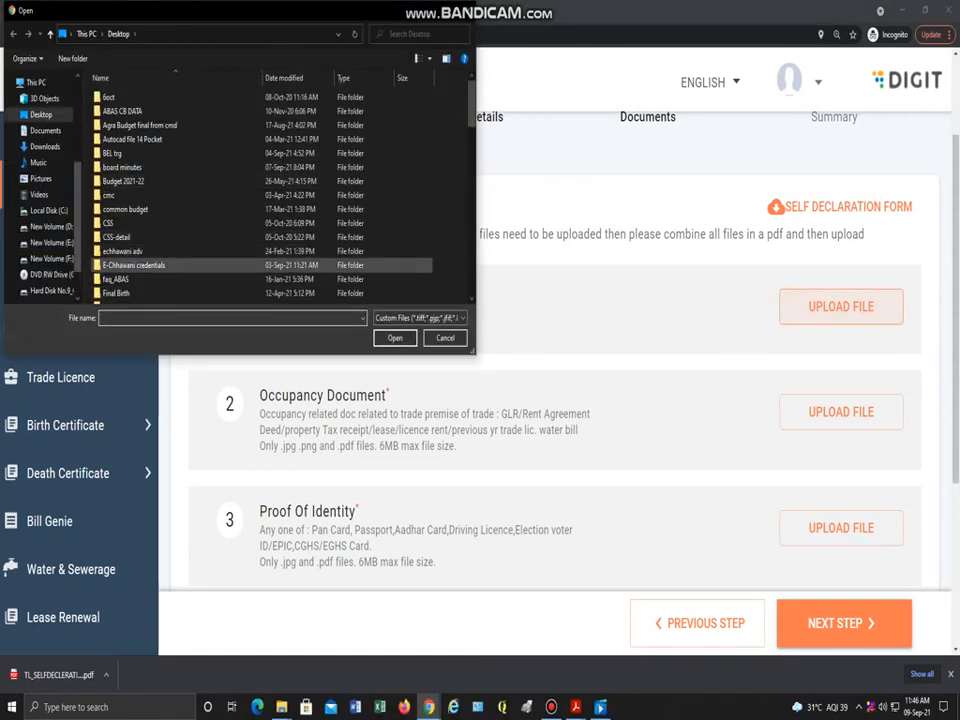
double_click(135, 265)
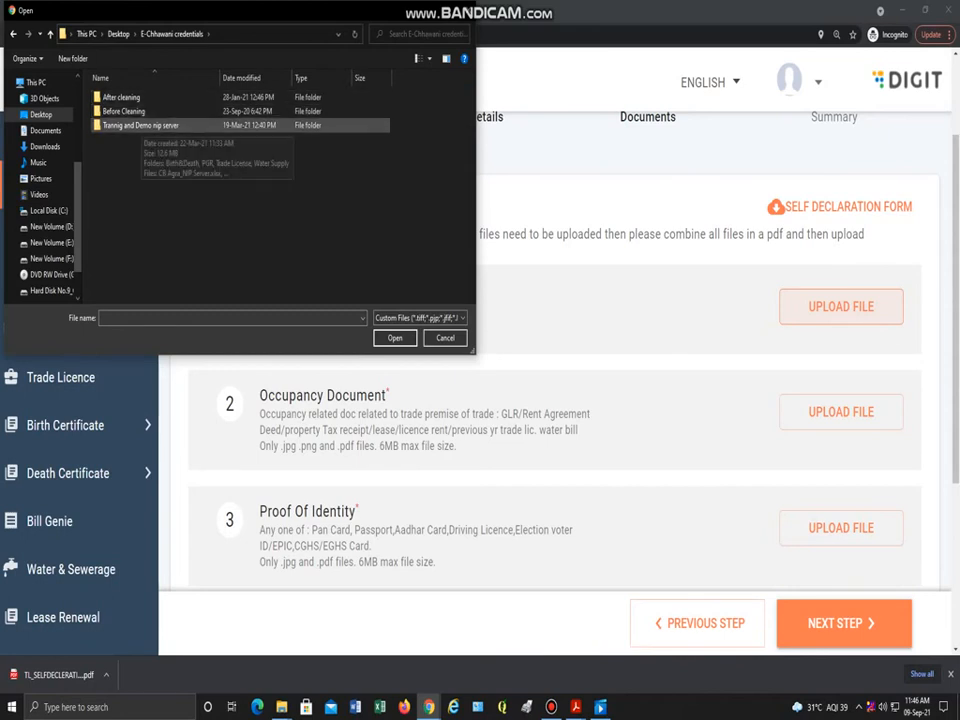
double_click(140, 125)
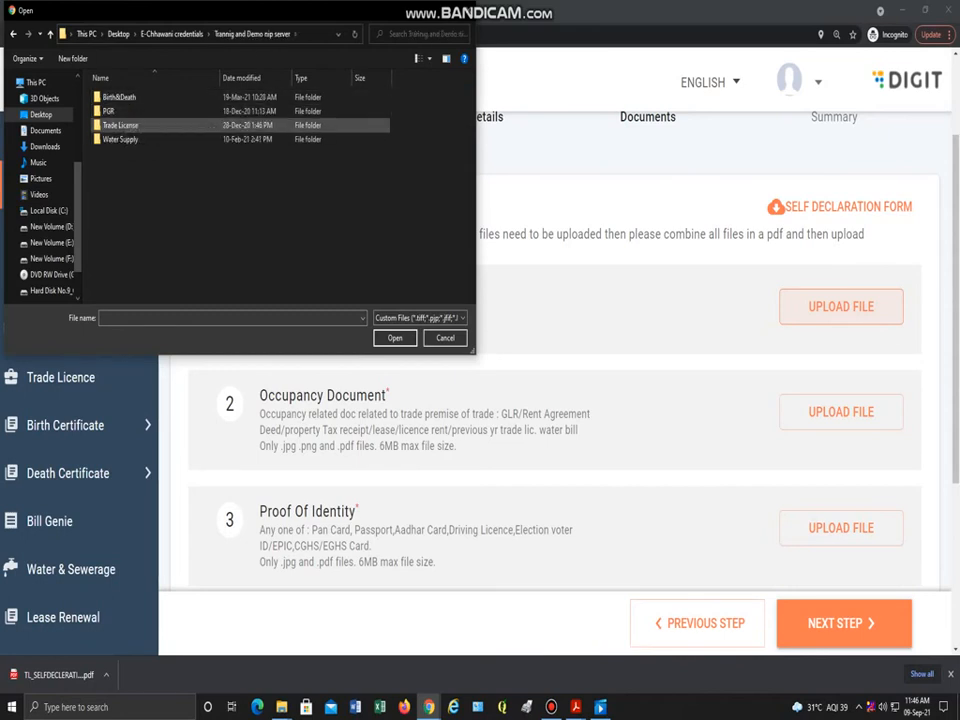
double_click(120, 125)
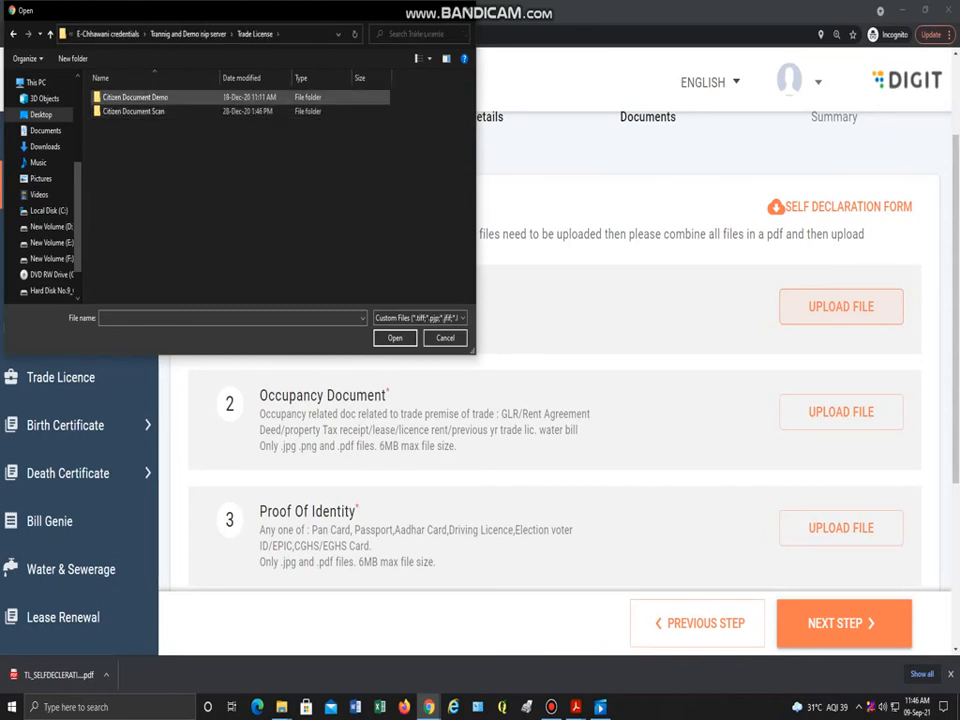
double_click(135, 97)
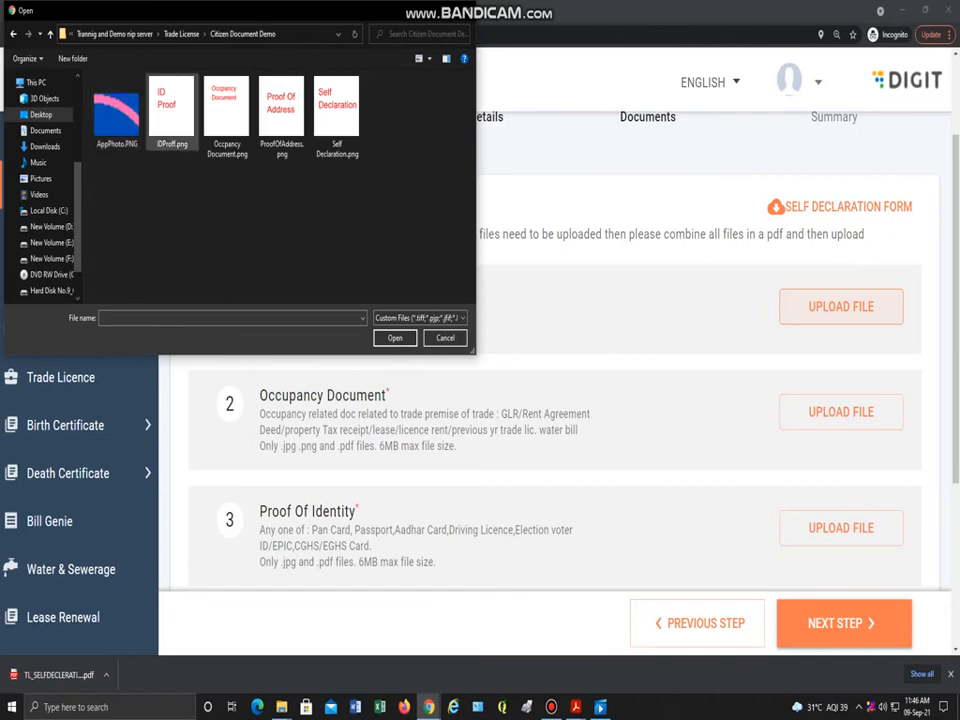
double_click(281, 115)
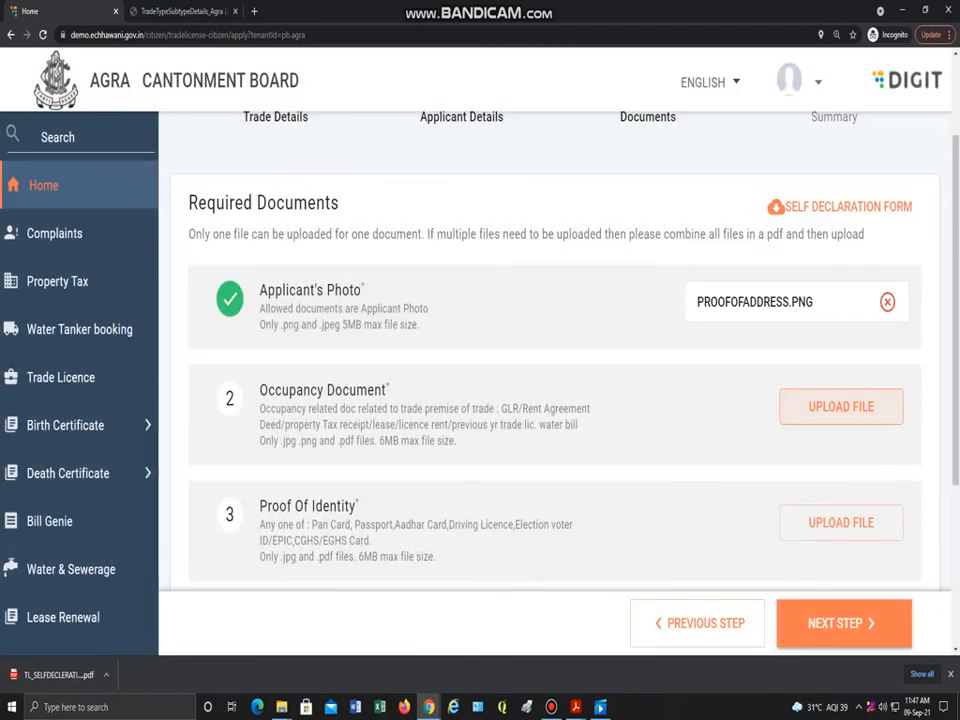
Step: Upload Occpancy Document.png as the Occupancy Document and choose IDProff.png for Proof Of Identity
click(841, 407)
click(227, 115)
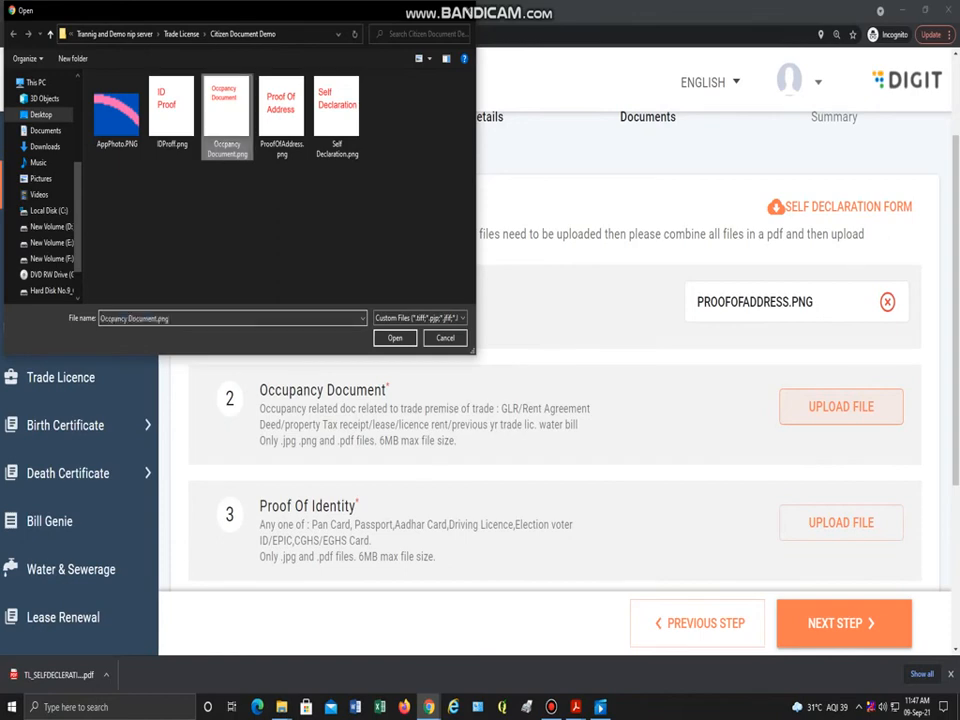
double_click(227, 115)
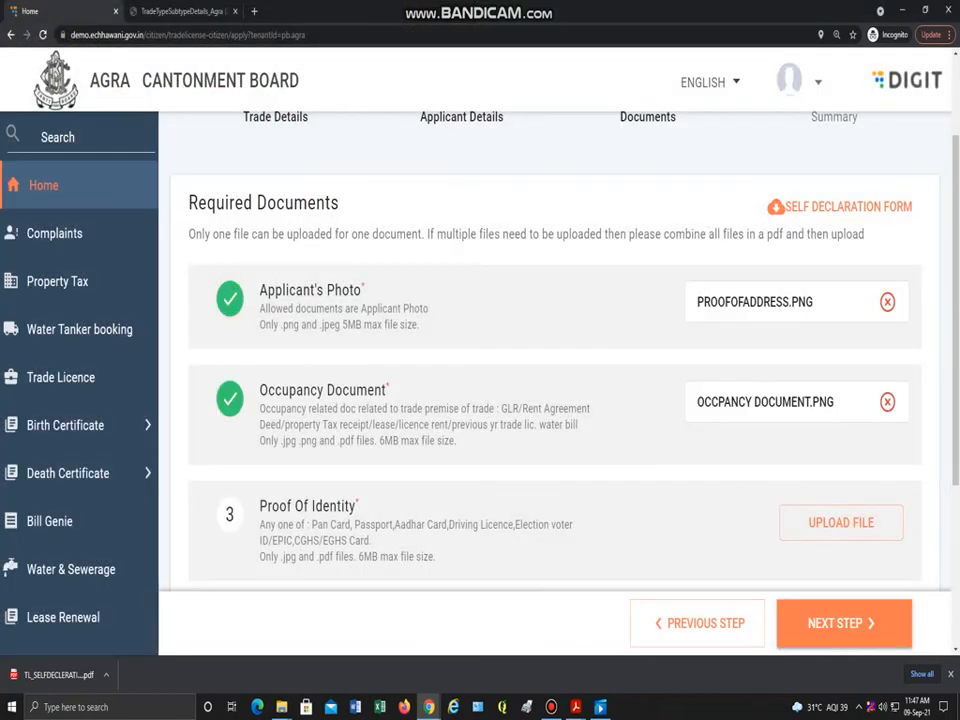
click(841, 523)
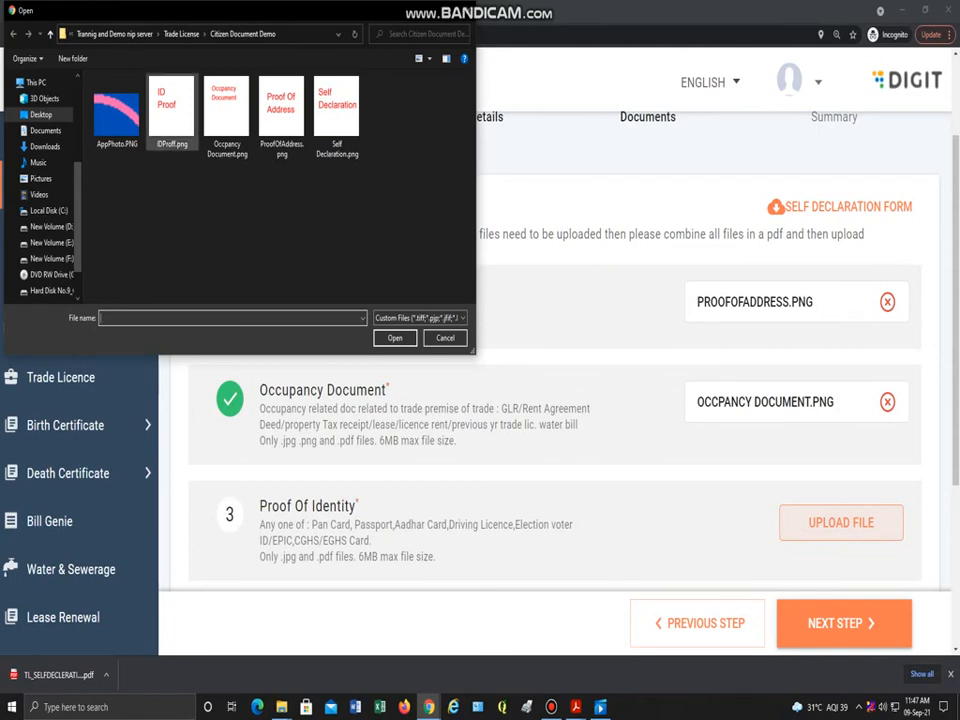
double_click(171, 110)
Step: Attach ProofOfAddress.png as Proof Of Address and Self Declaration.png as the Self Declaration
scroll(841, 371, down, 3)
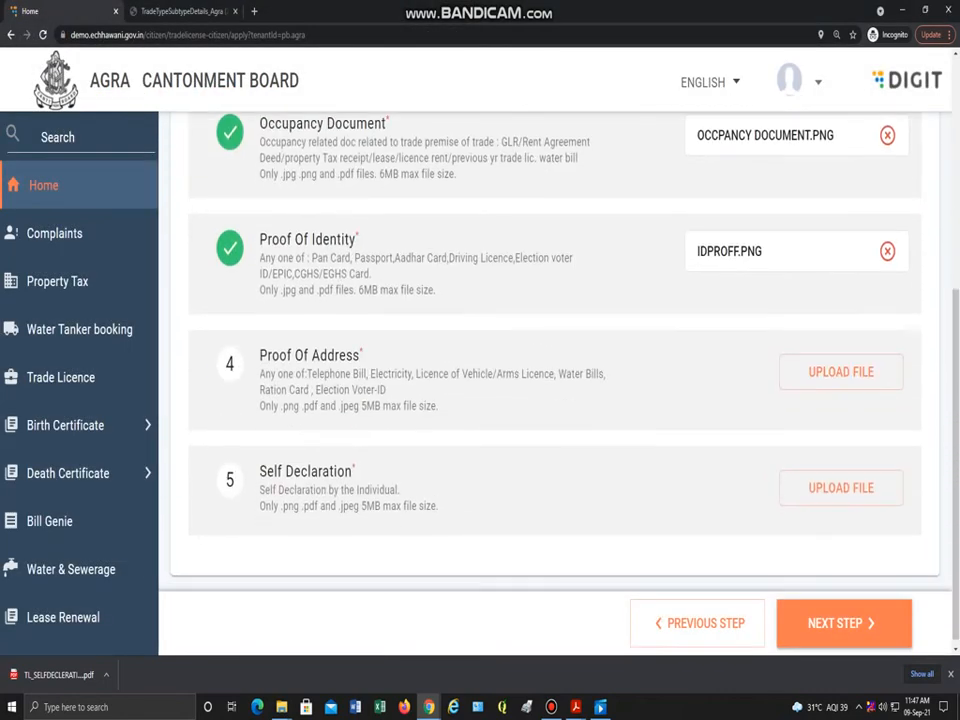
click(841, 371)
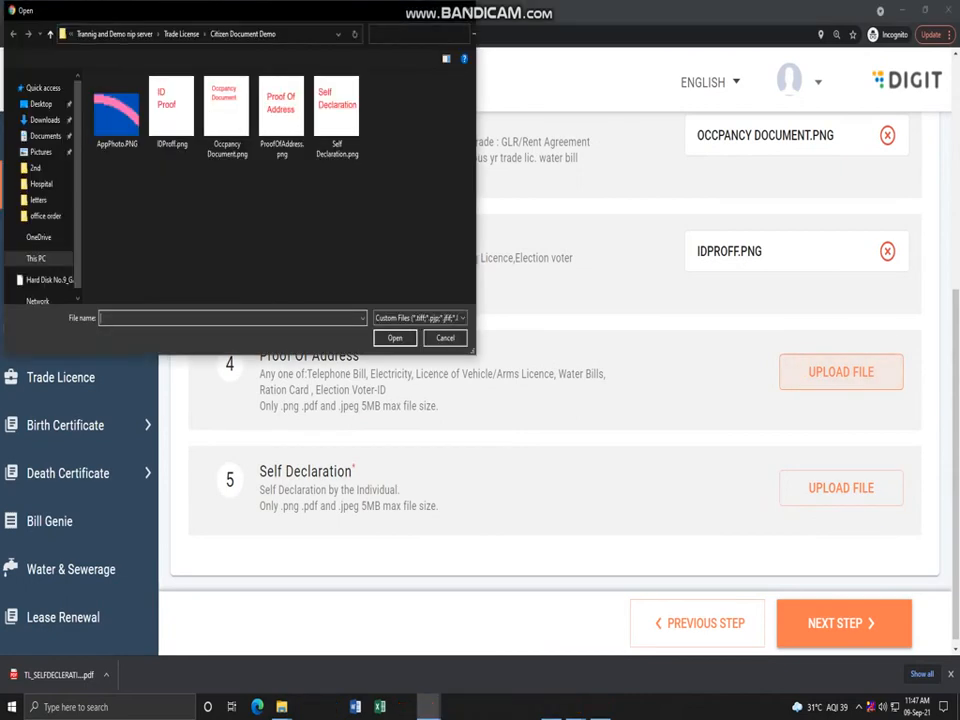
double_click(281, 110)
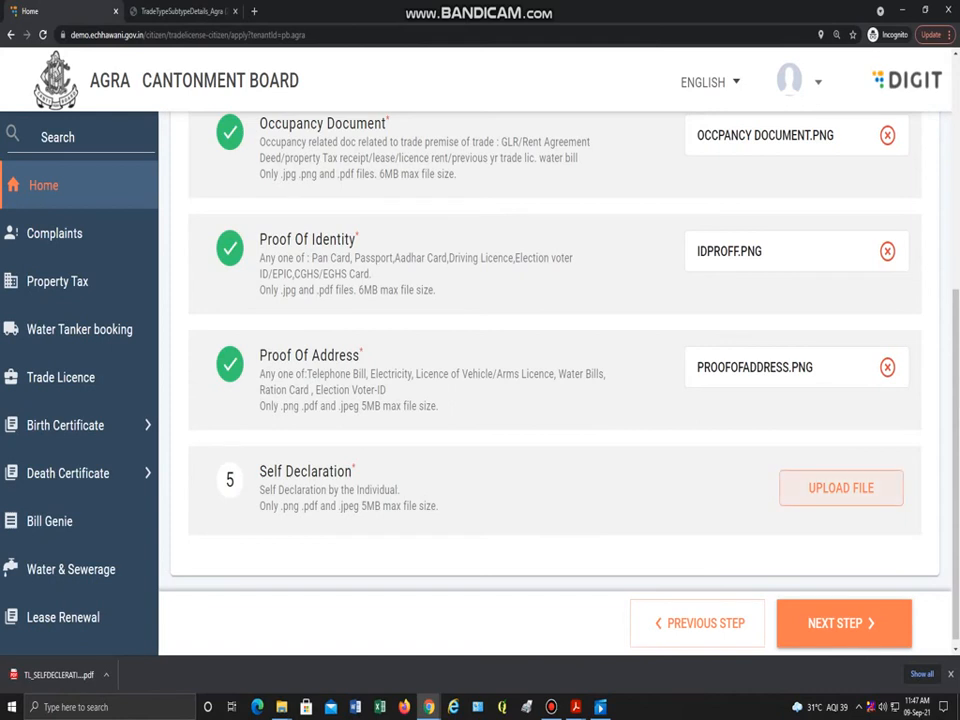
click(841, 488)
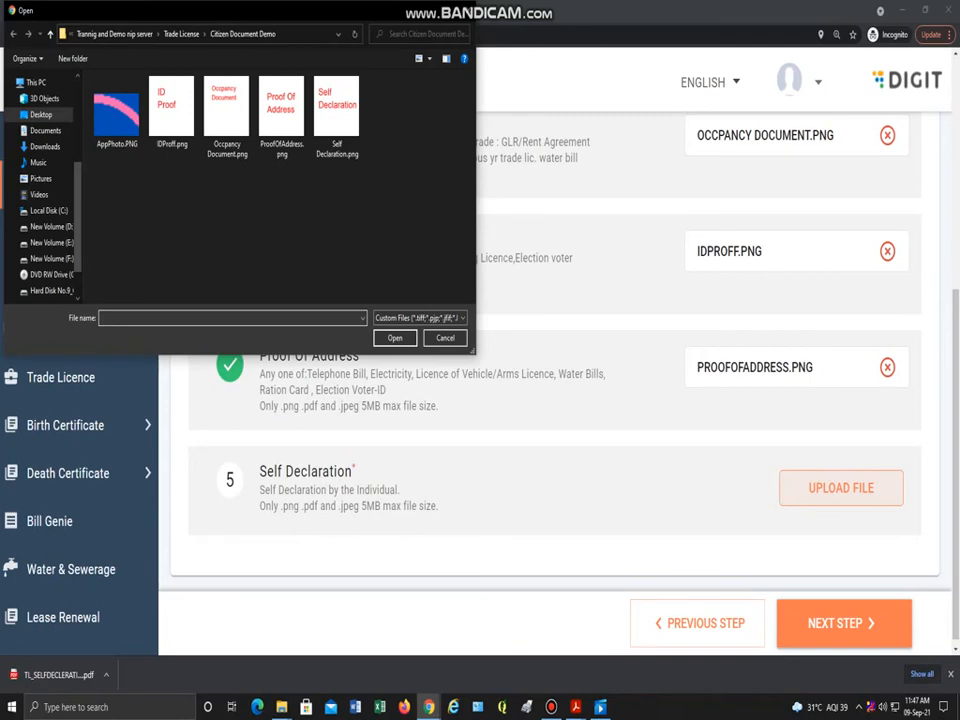
double_click(336, 100)
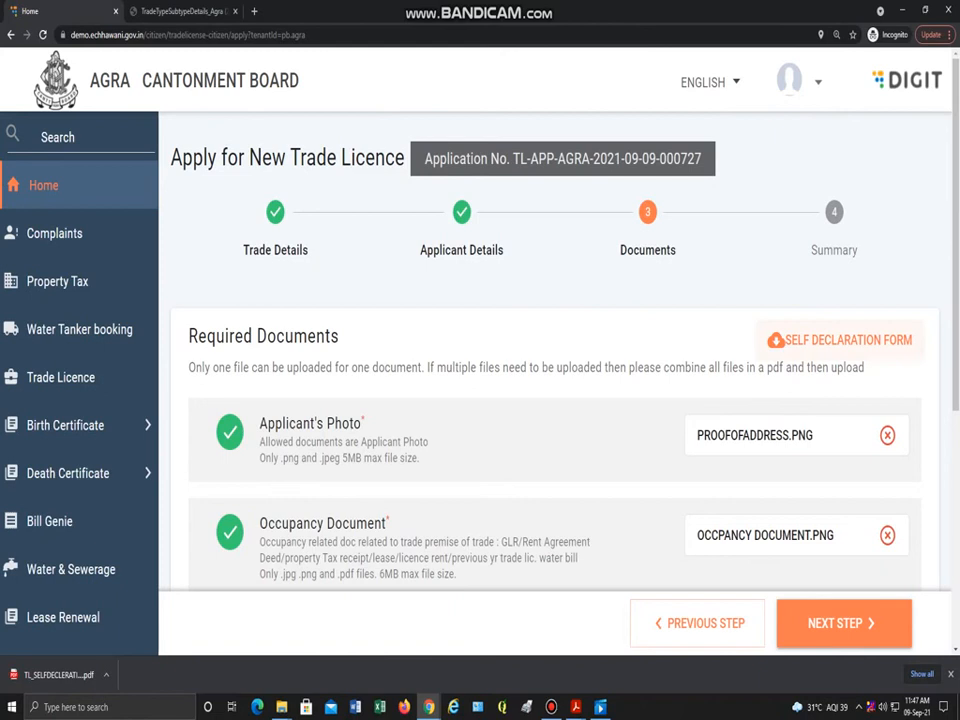
scroll(555, 400, down, 4)
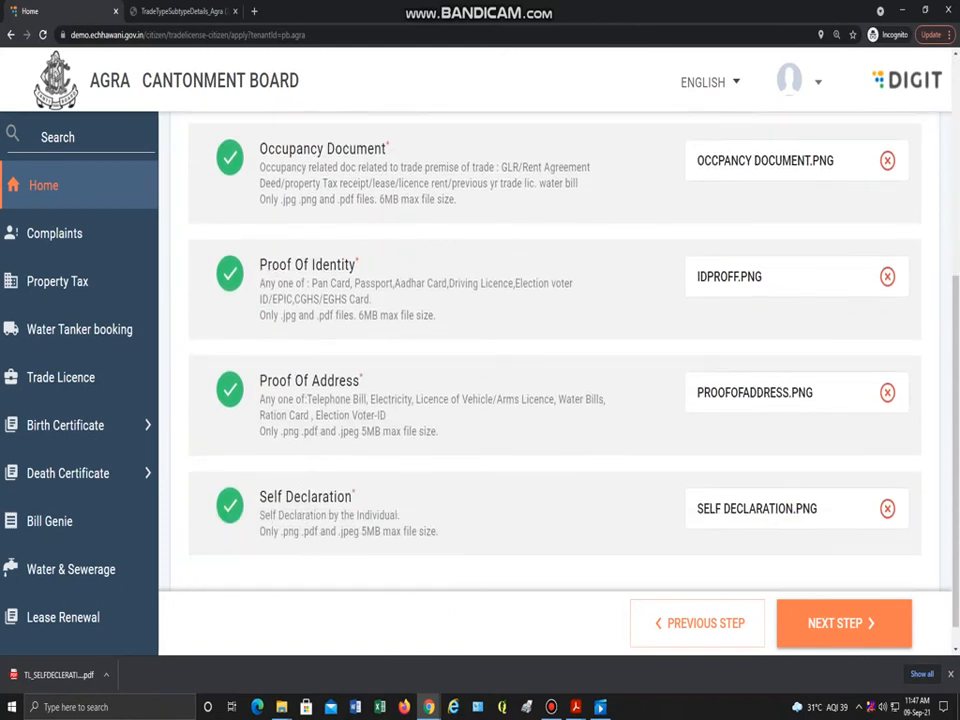
scroll(555, 400, down, 1)
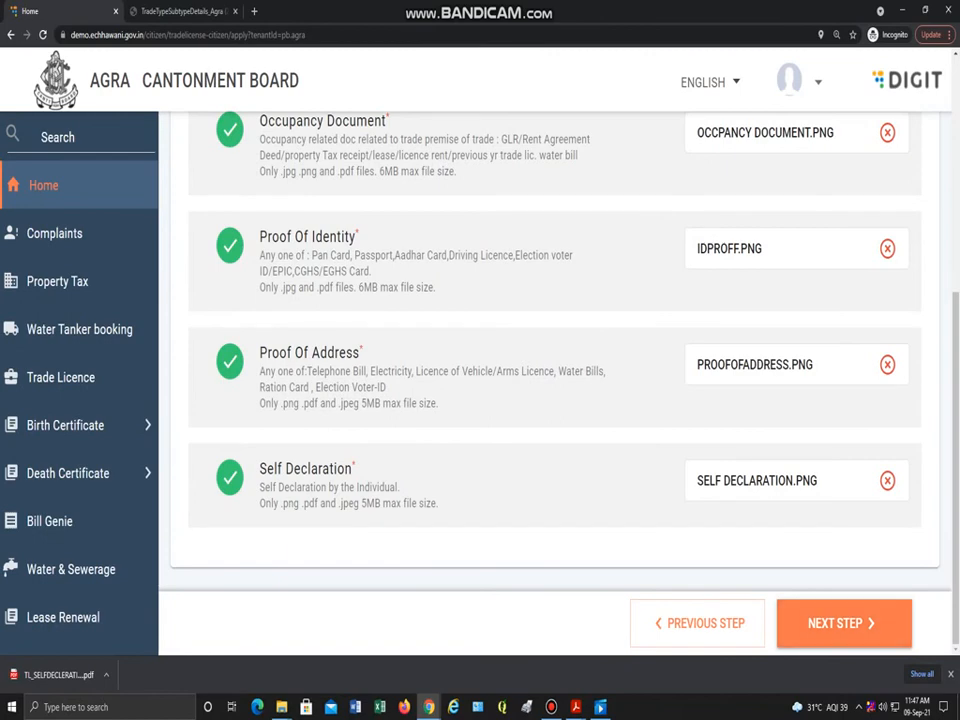
Step: Go to the application summary, check the details and documents, and submit the application
click(844, 623)
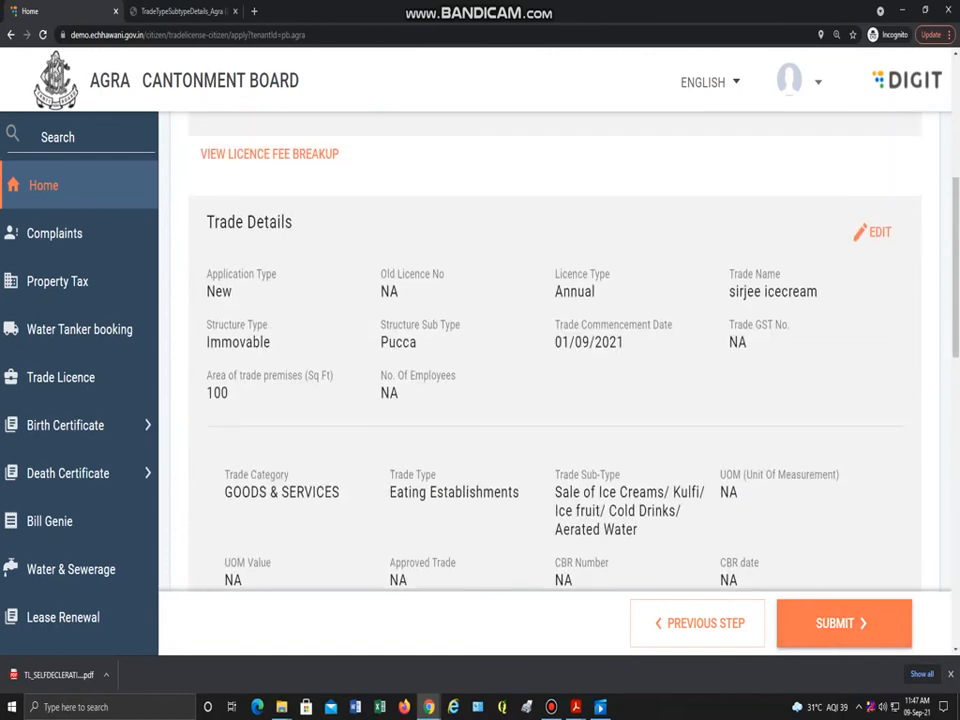
scroll(555, 380, down, 10)
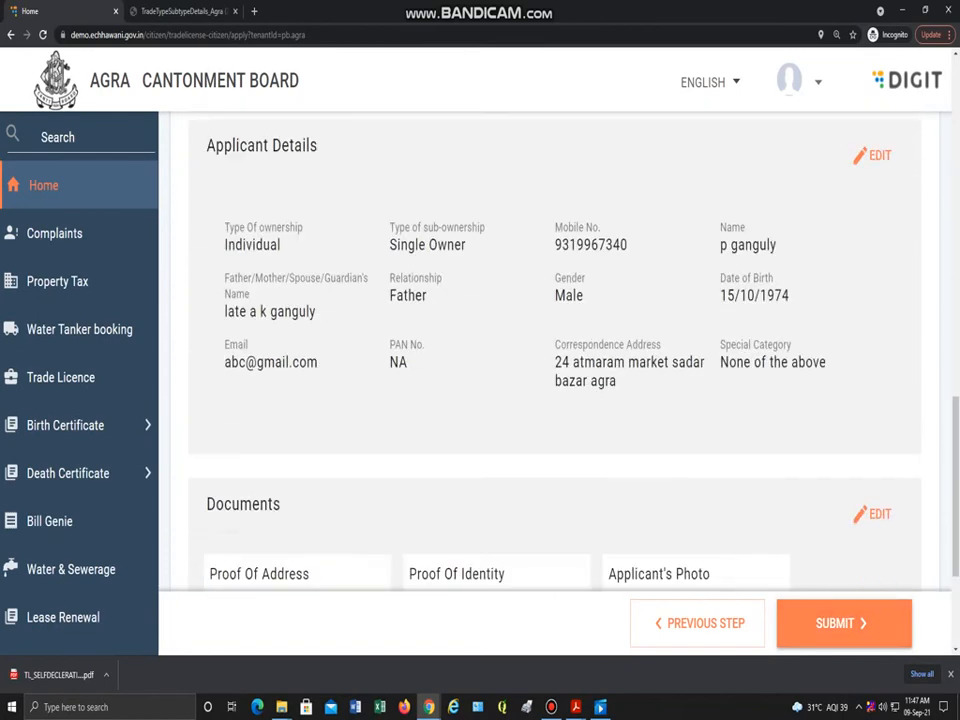
scroll(555, 380, up, 10)
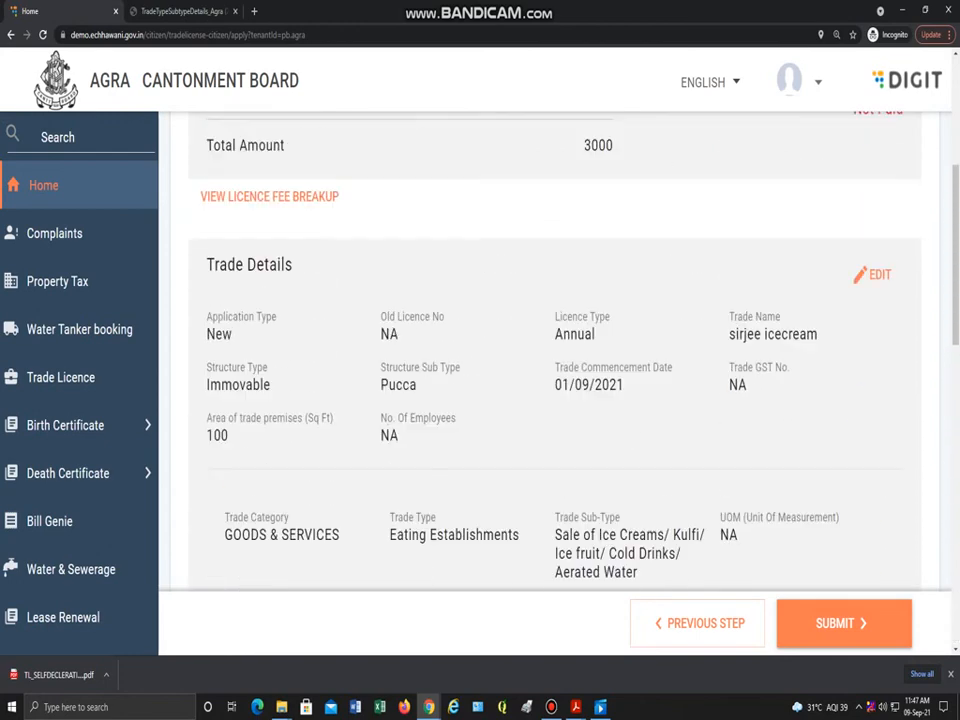
scroll(555, 380, down, 10)
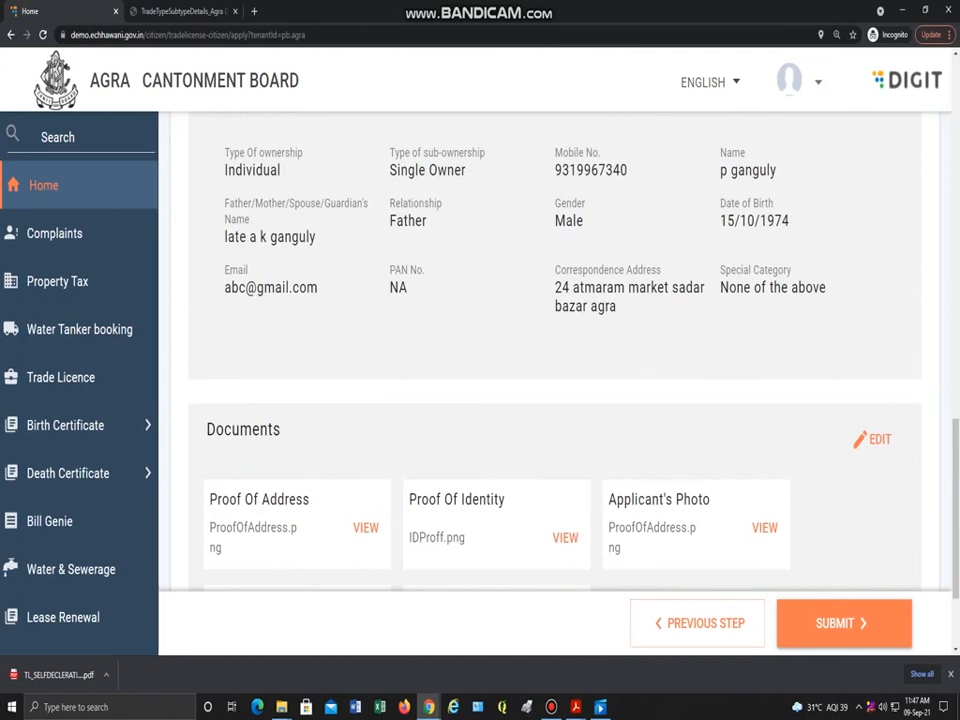
scroll(555, 380, down, 1)
scroll(555, 380, down, 1)
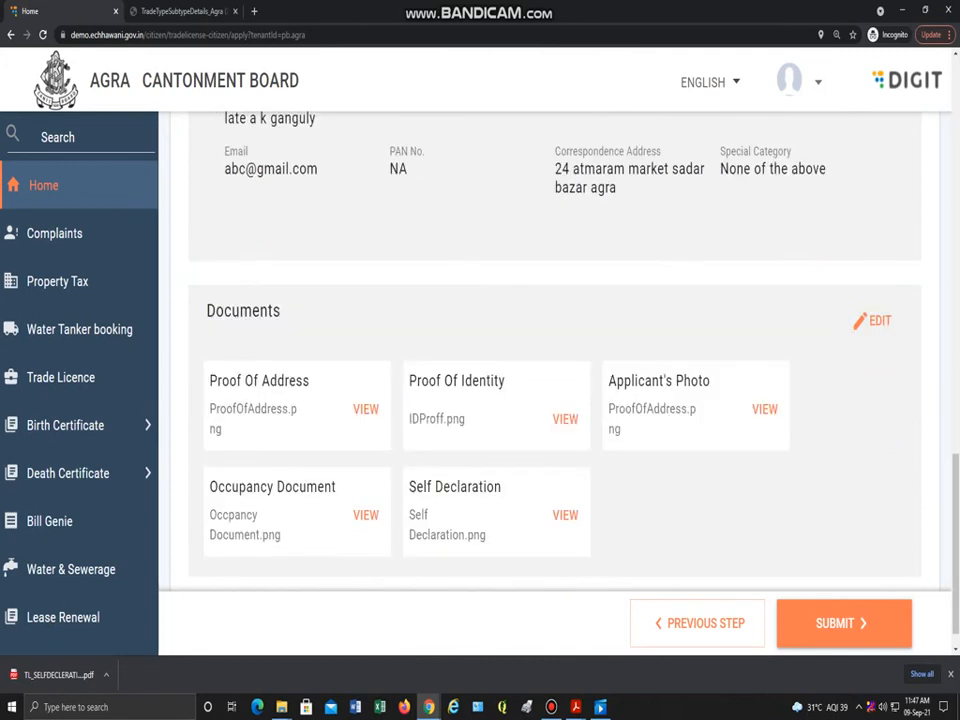
scroll(555, 380, down, 1)
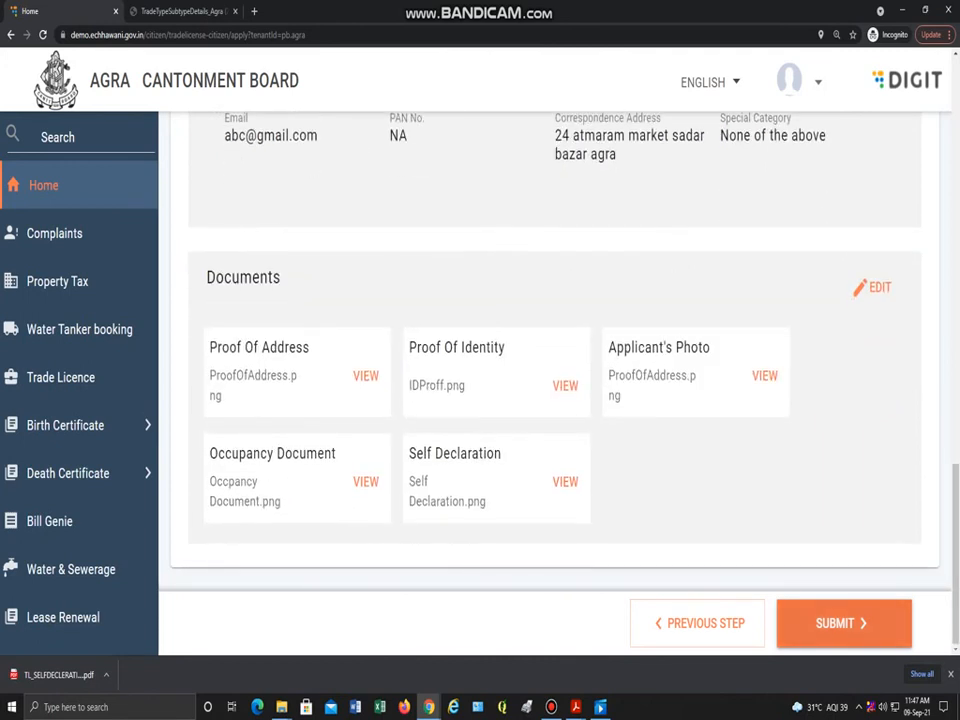
click(844, 623)
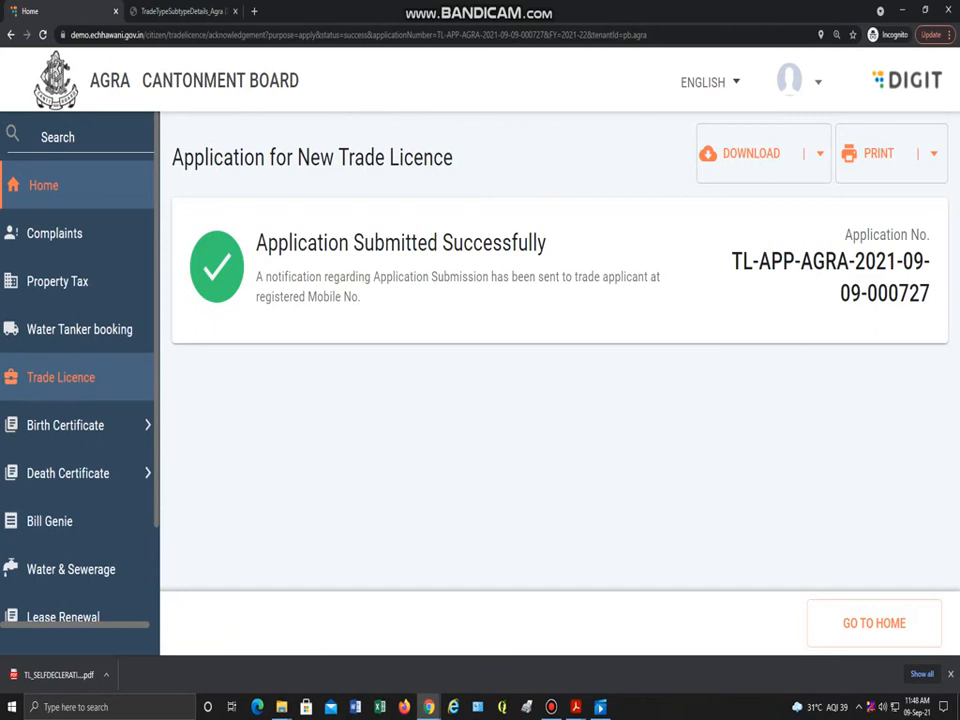
Step: Open Trade Licence > My Applications and locate sirjee icecream, Pending For Engg Section Verification
click(62, 377)
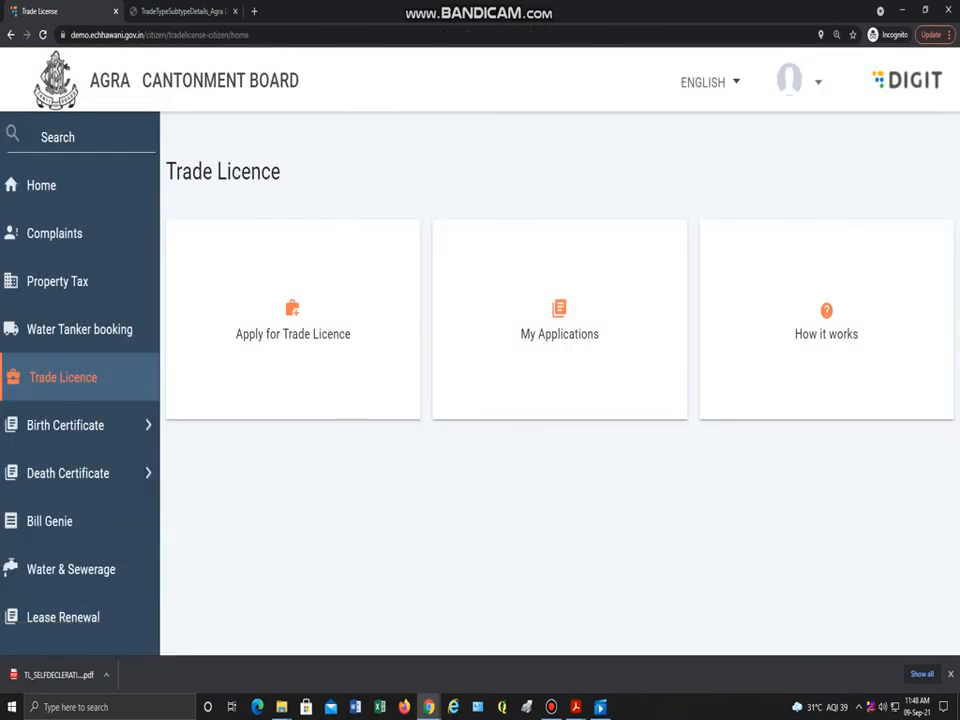
click(559, 321)
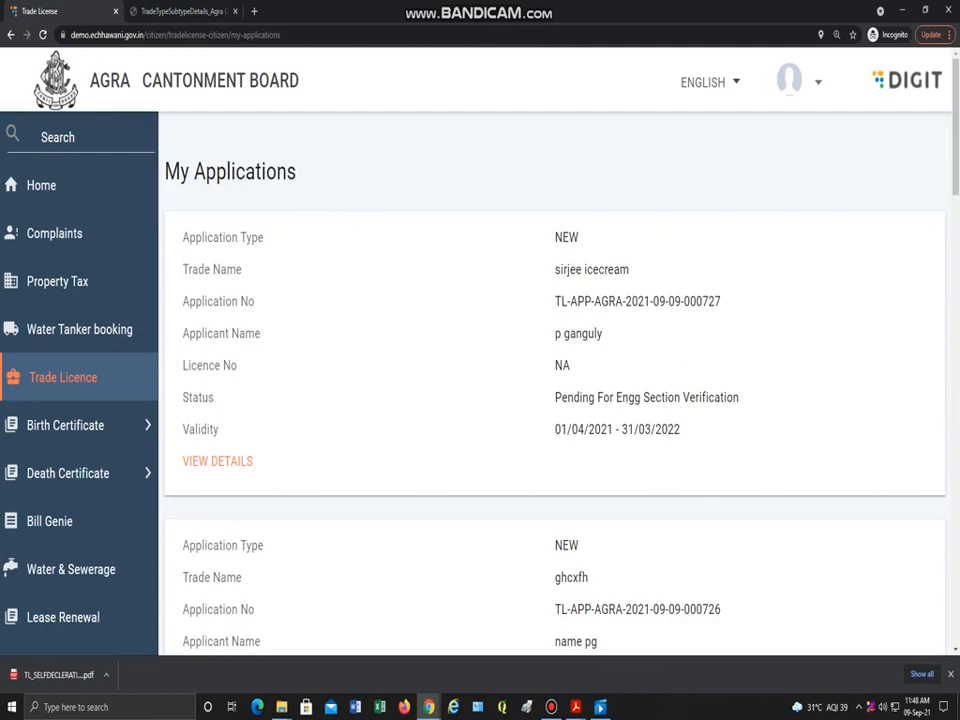
scroll(555, 400, down, 6)
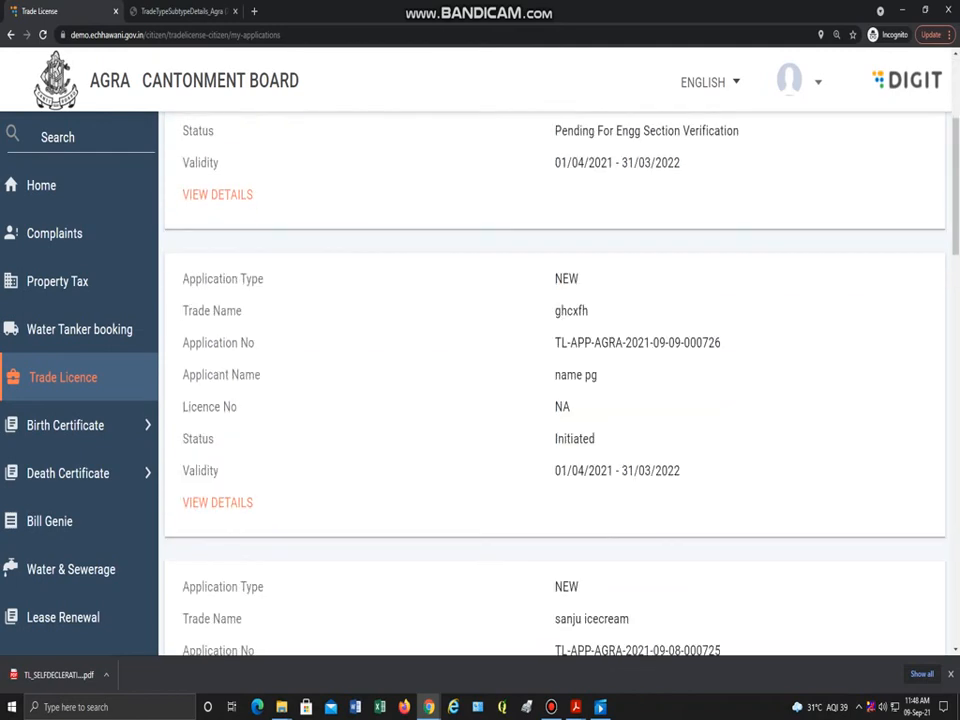
scroll(555, 400, down, 11)
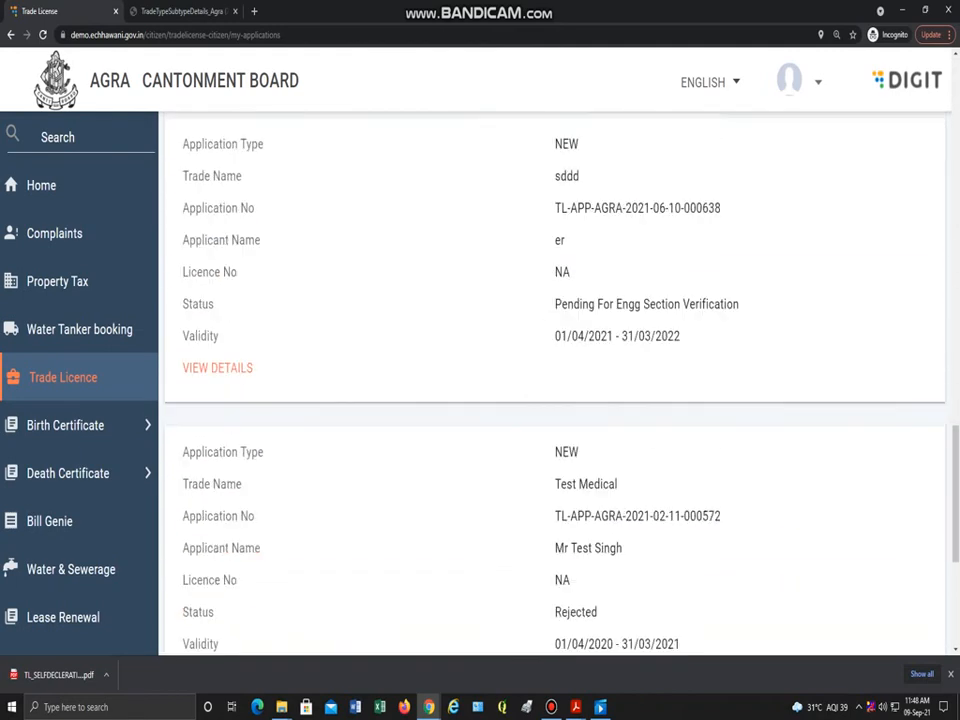
scroll(555, 400, up, 10)
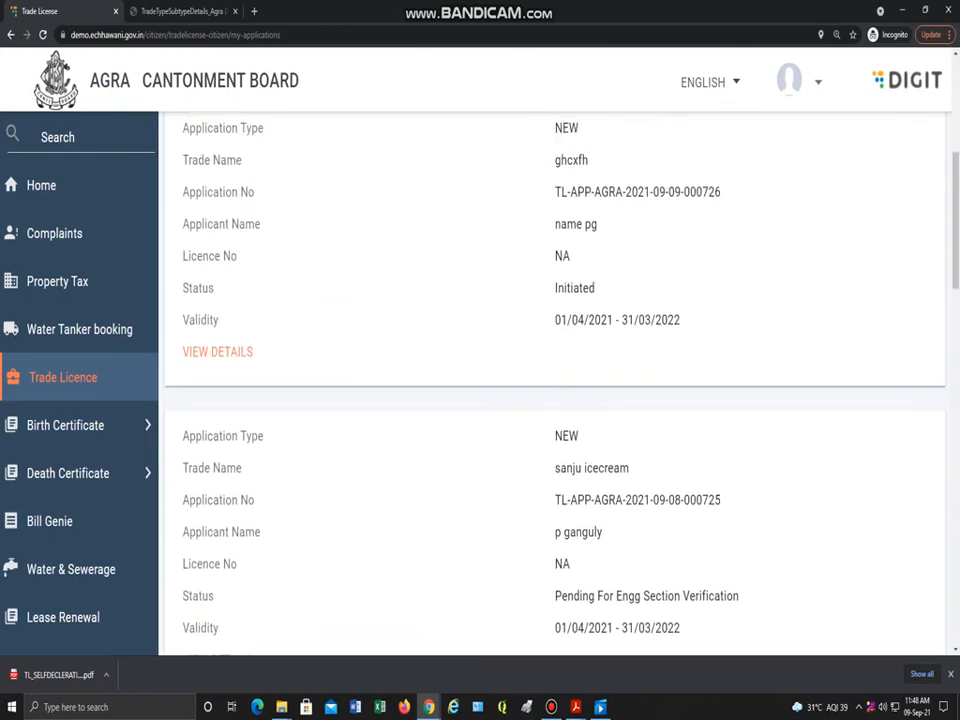
scroll(555, 400, up, 1)
scroll(555, 400, up, 1)
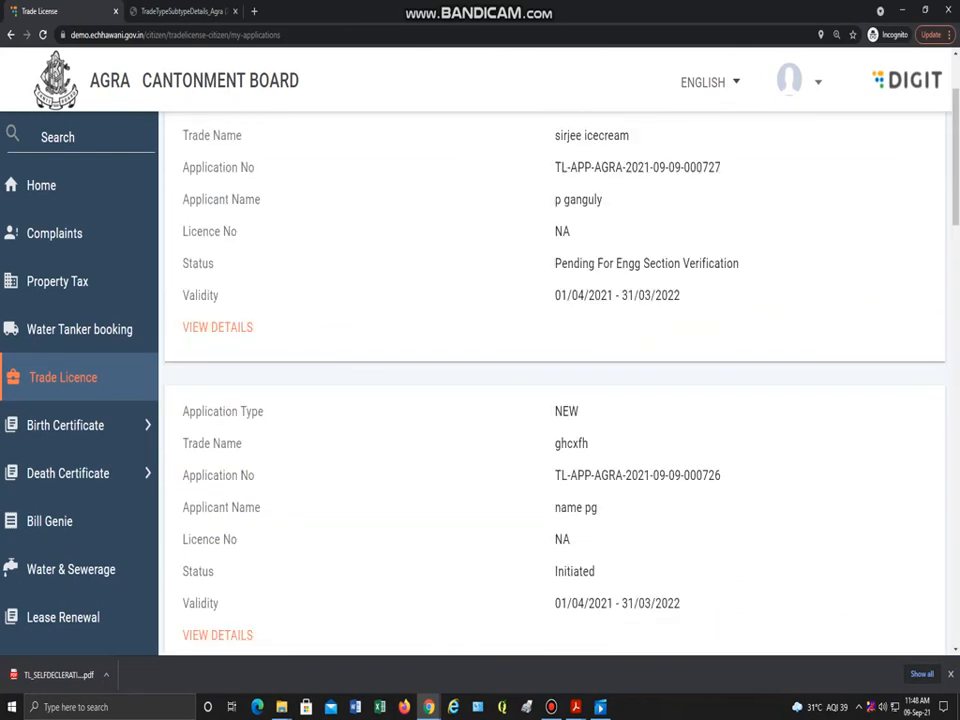
Step: Open sirjee icecream's application details and review its five documents and unpaid ₹3000 fee
scroll(555, 400, up, 1)
click(218, 461)
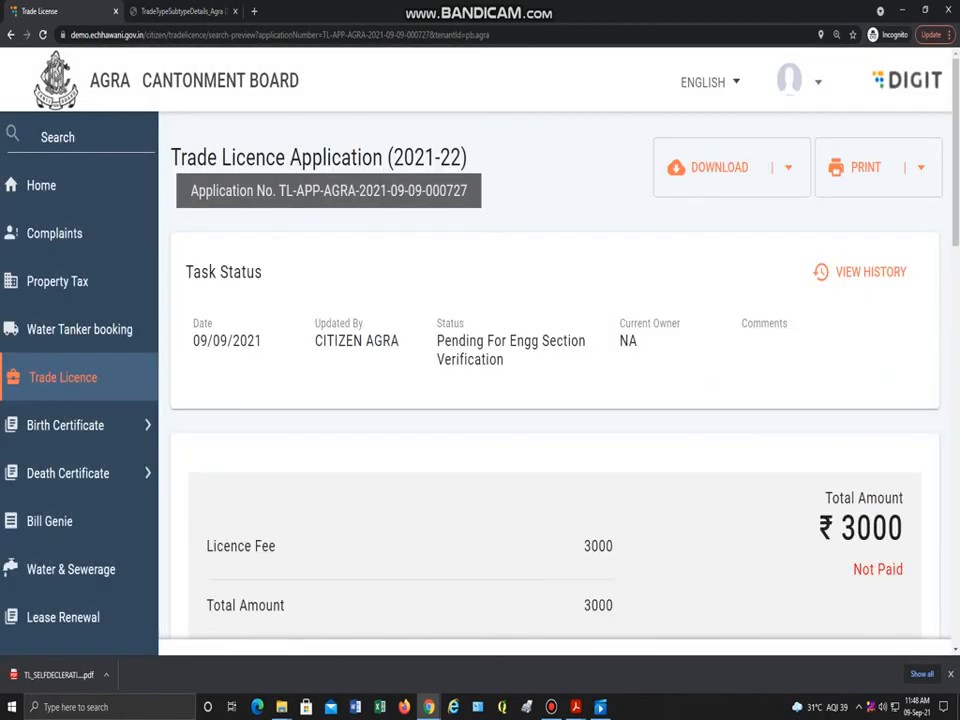
scroll(555, 400, down, 5)
scroll(555, 400, down, 2)
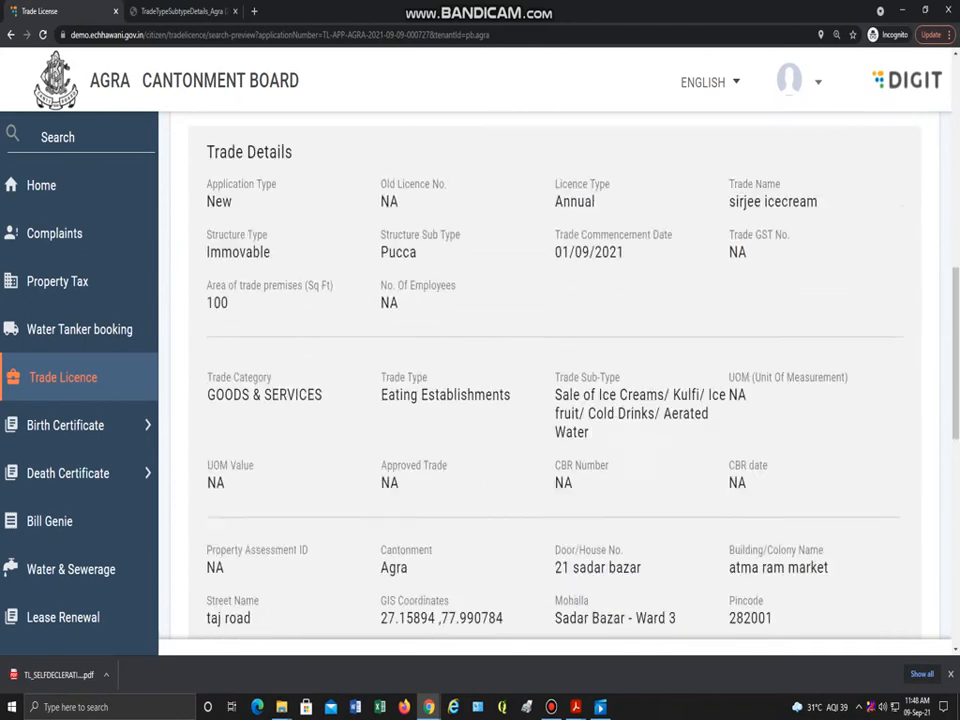
scroll(555, 400, up, 3)
scroll(555, 400, up, 1)
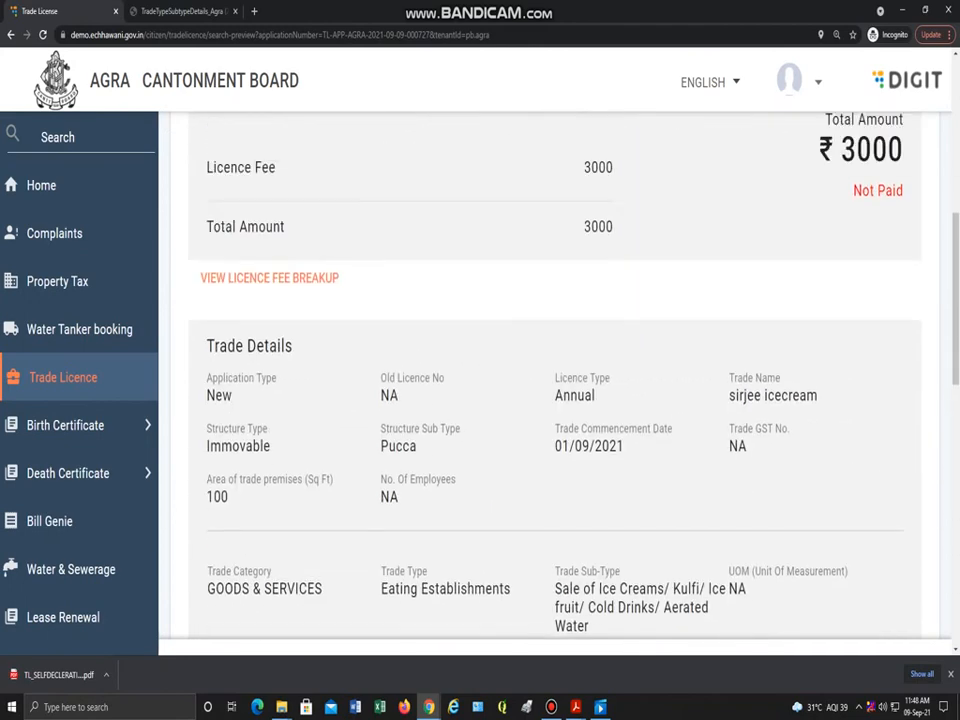
scroll(555, 400, up, 2)
scroll(555, 400, up, 2)
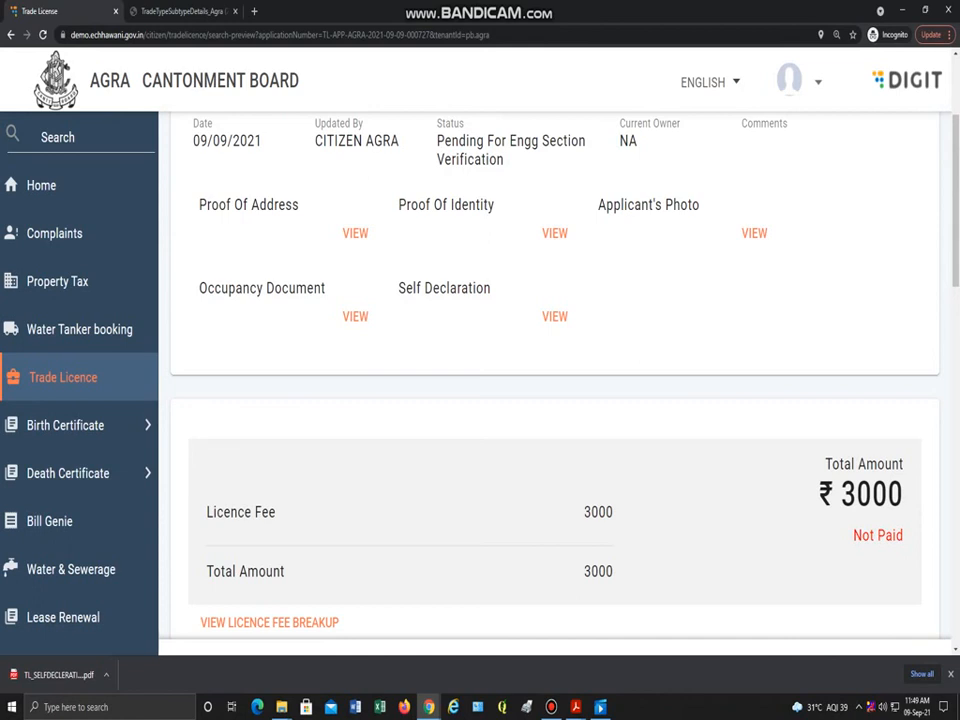
click(551, 707)
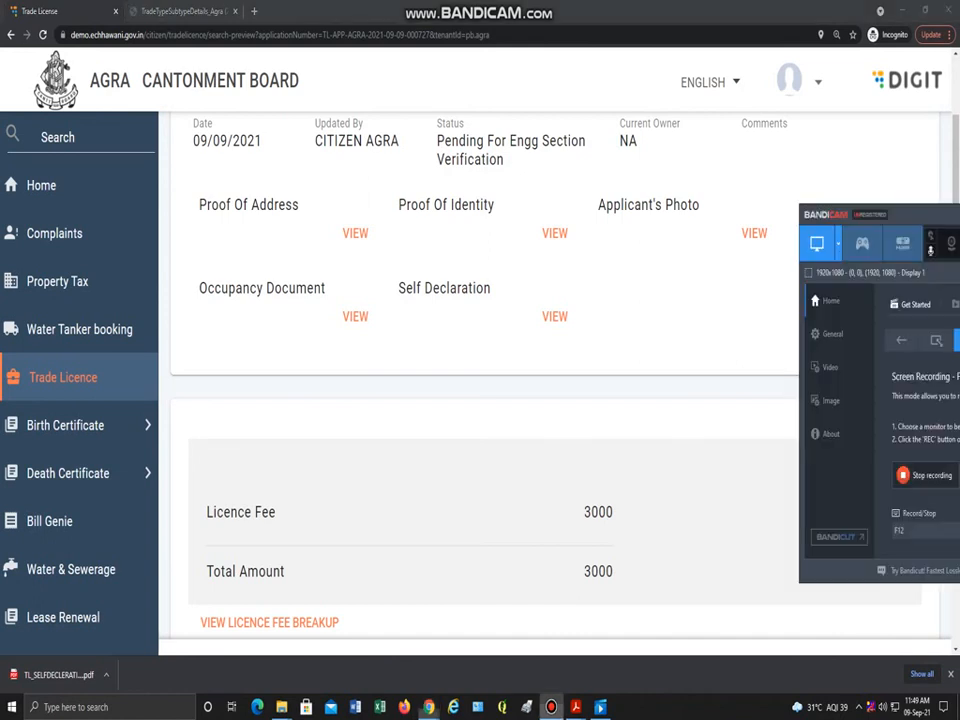